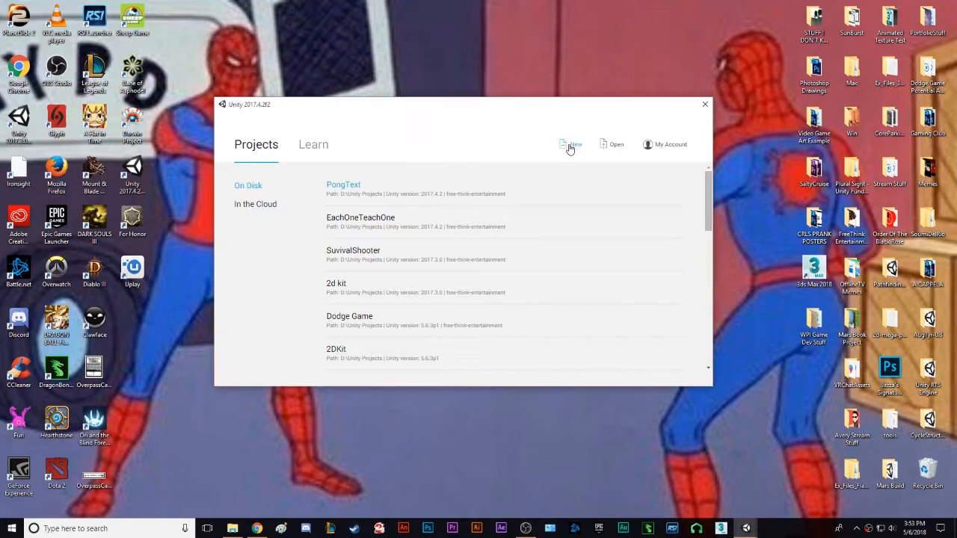
Step: Create a new Unity project named Pong in D:\Unity Projects using the 3D template
click(569, 147)
triple_click(378, 217)
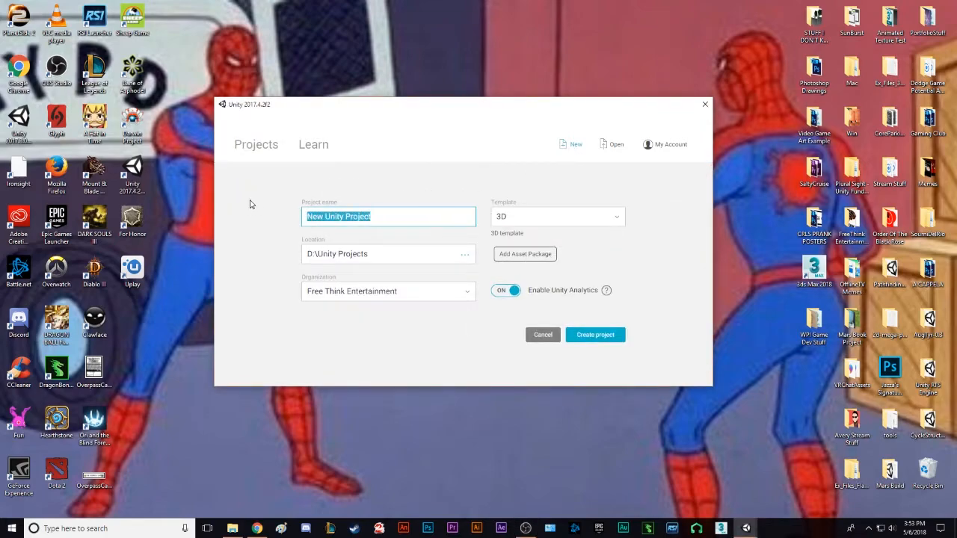
text(Pong)
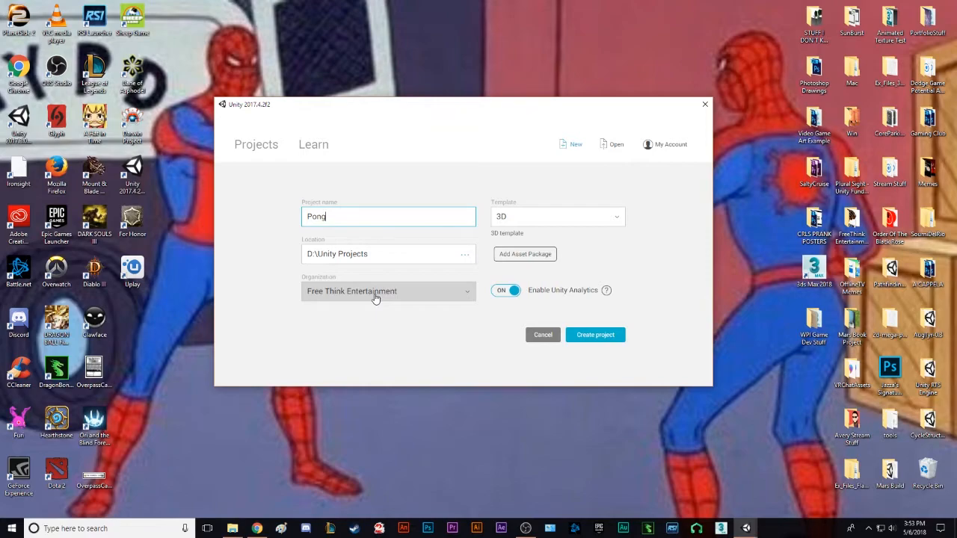
drag(372, 252, 293, 263)
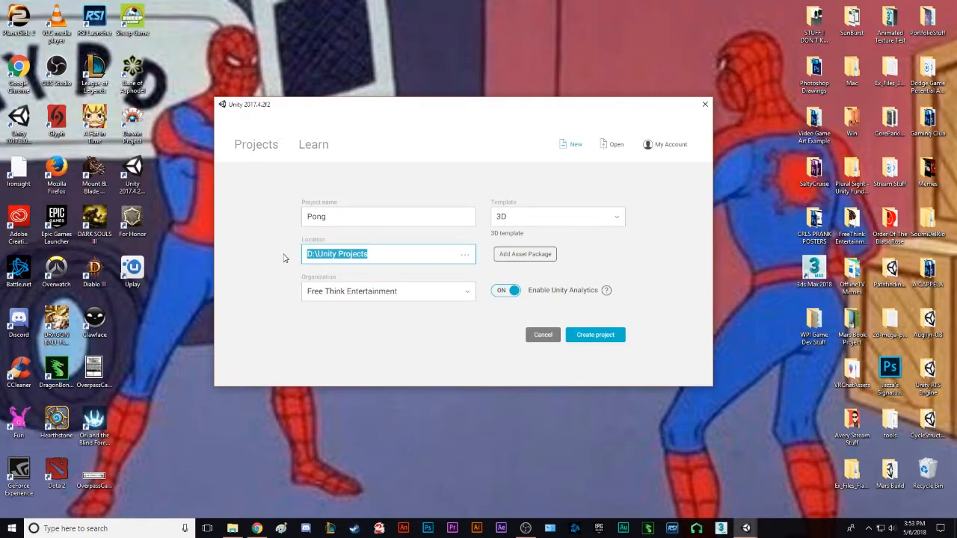
click(283, 257)
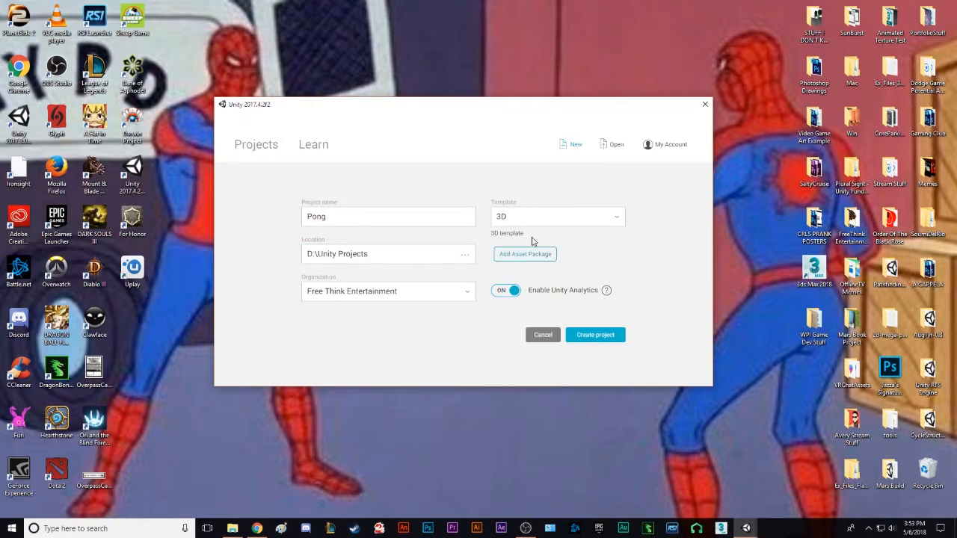
click(588, 337)
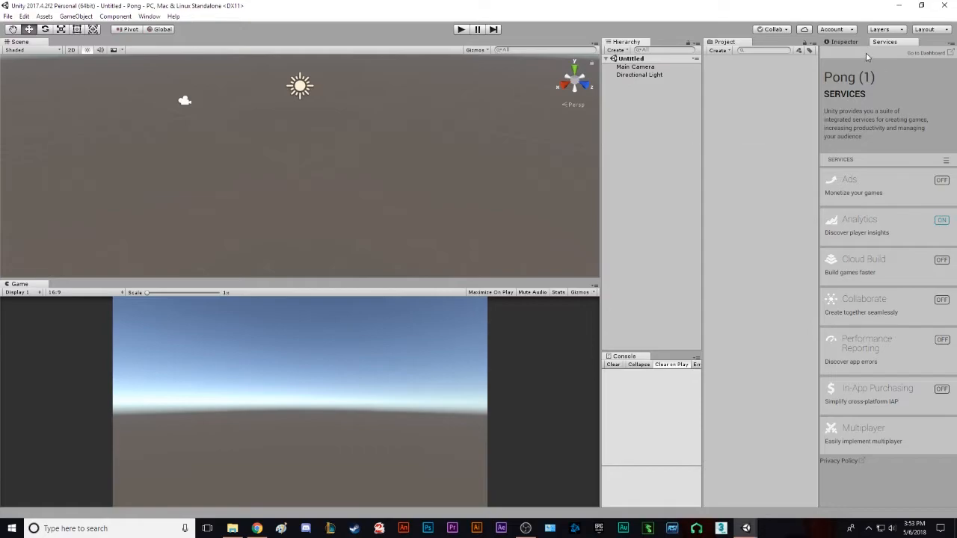
Step: Show the Inspector and switch the editor windows to the Default layout
click(847, 42)
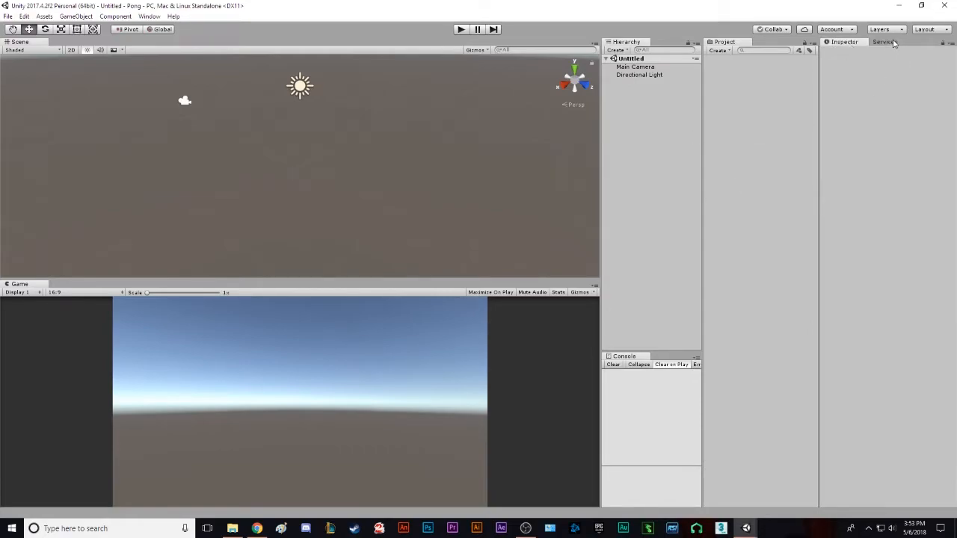
click(925, 29)
click(911, 63)
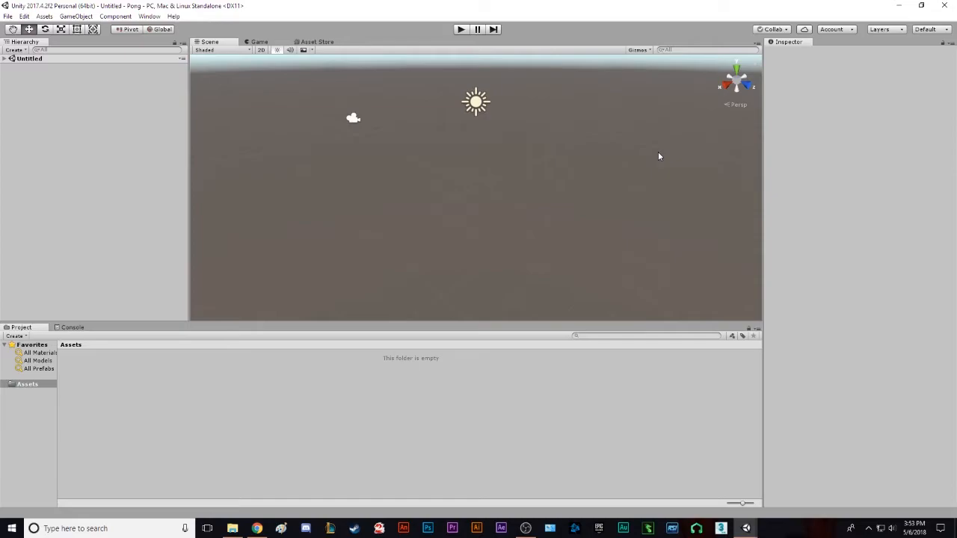
Step: Apply the 2 by 3 layout with wider Scene and Game views and a One Column Layout for the Project view
click(936, 31)
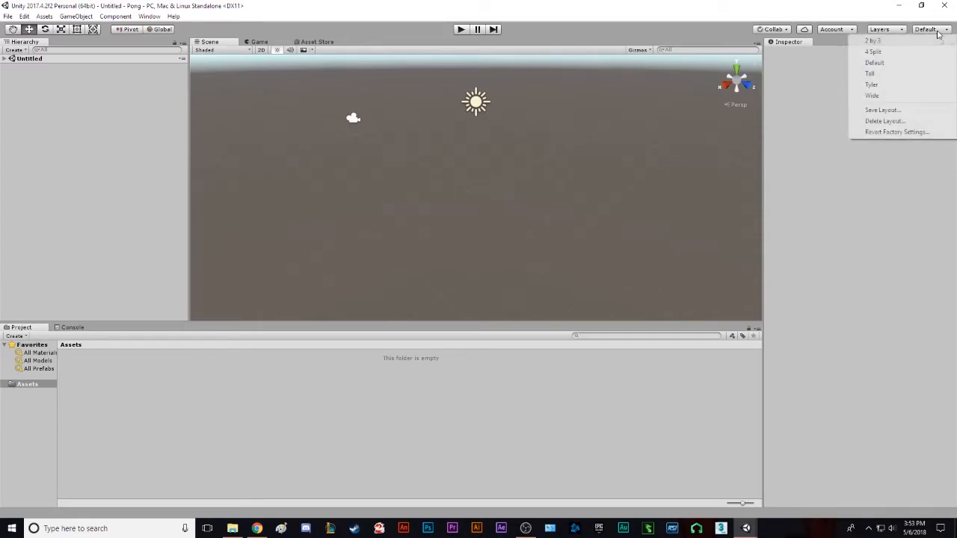
click(891, 42)
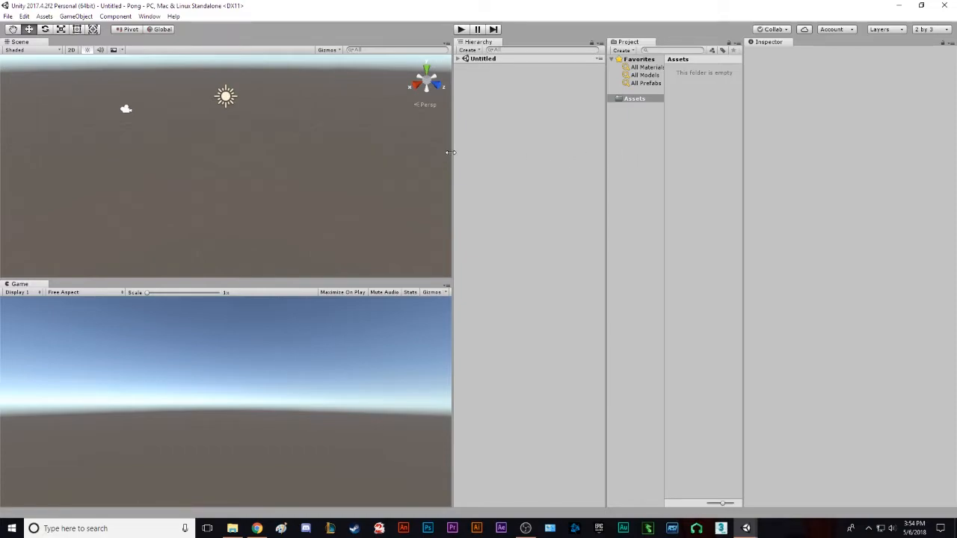
drag(452, 153, 601, 151)
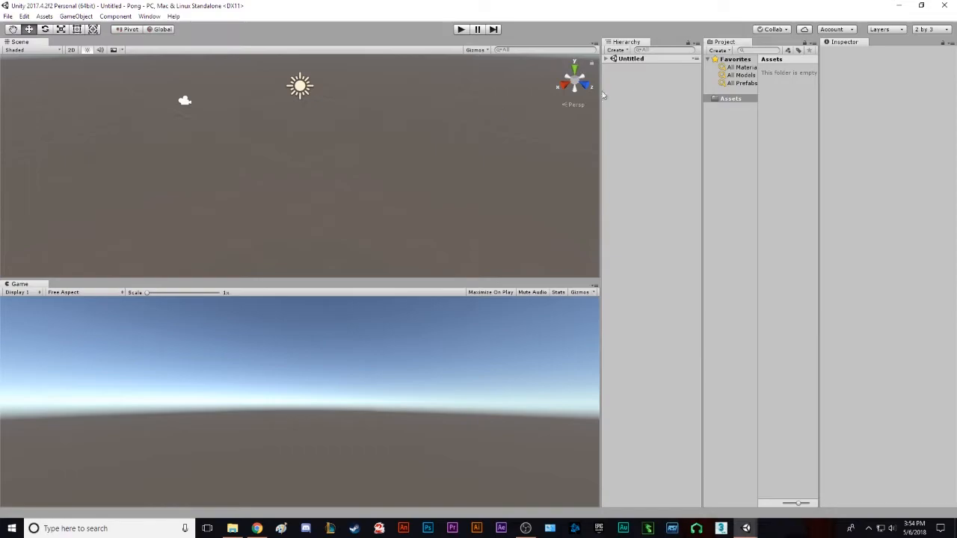
click(814, 47)
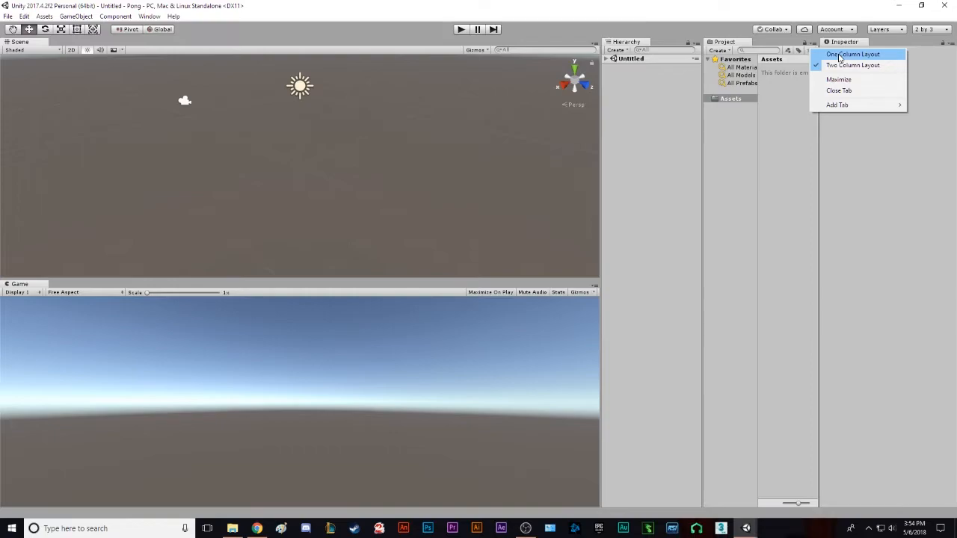
click(839, 57)
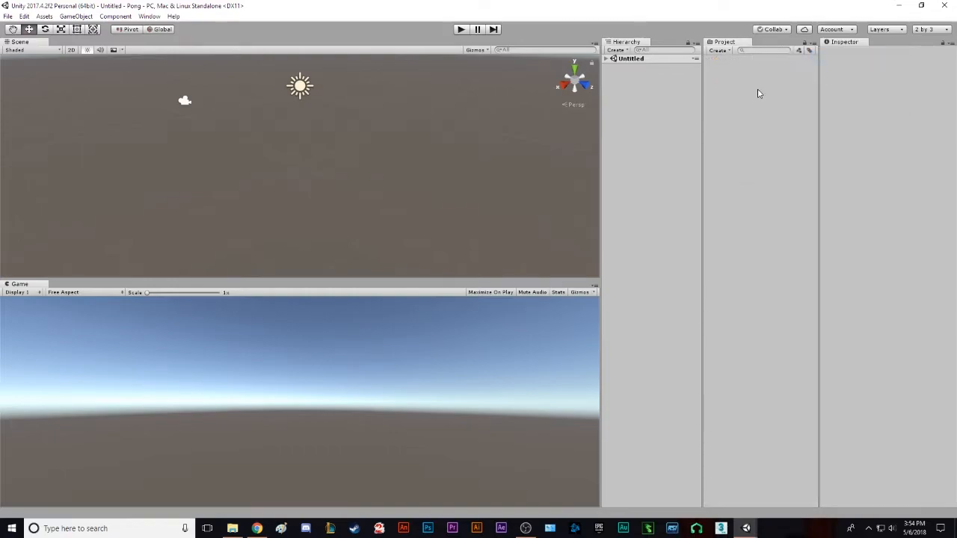
Step: Create a new folder named Folder in the project's assets
right_click(763, 90)
mouse_move(785, 96)
click(724, 93)
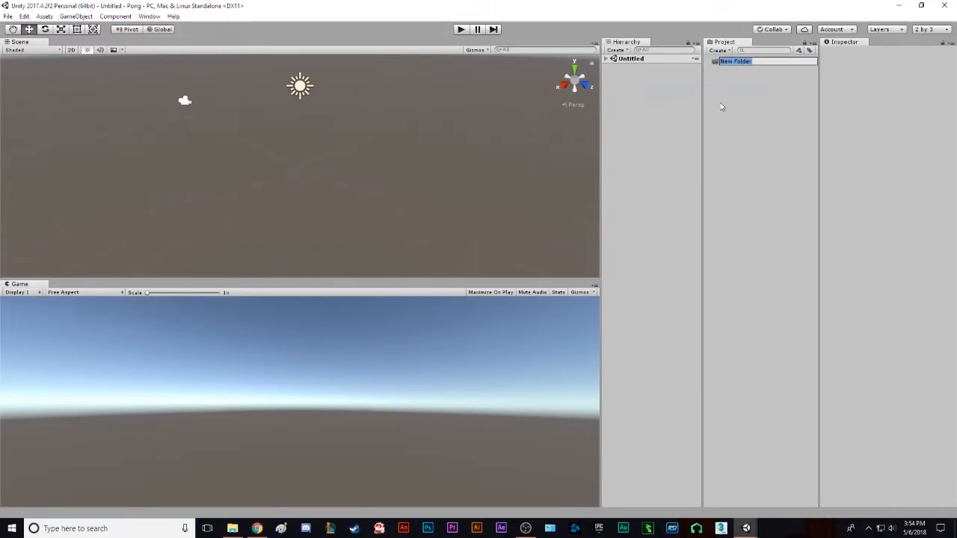
text(Folder)
key(Return)
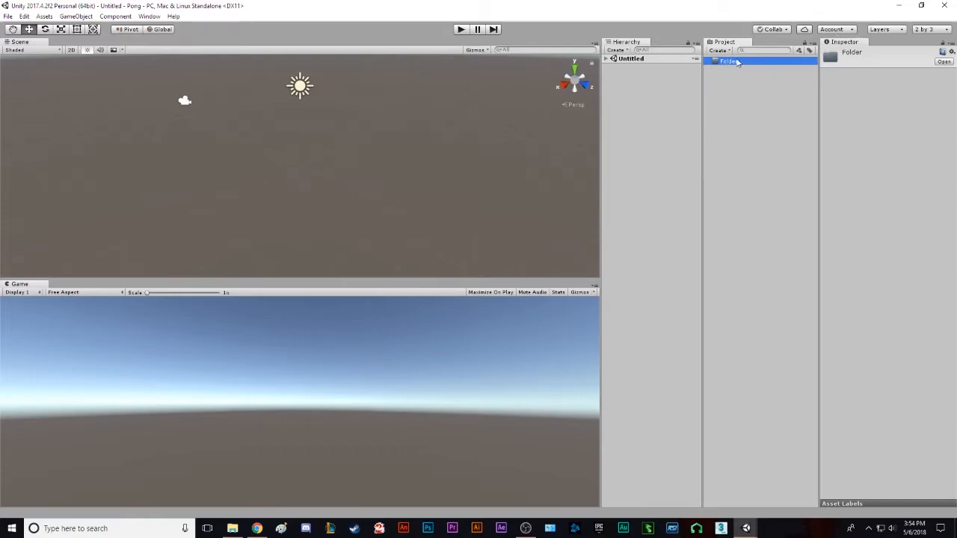
Step: Show the Project view in Two Column Layout for comparison, and return it to One Column Layout
click(814, 42)
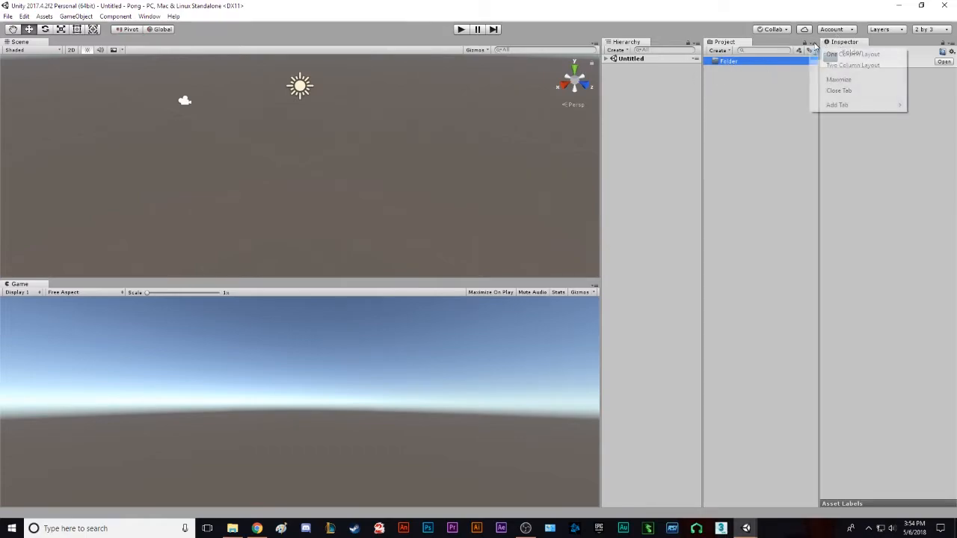
click(852, 65)
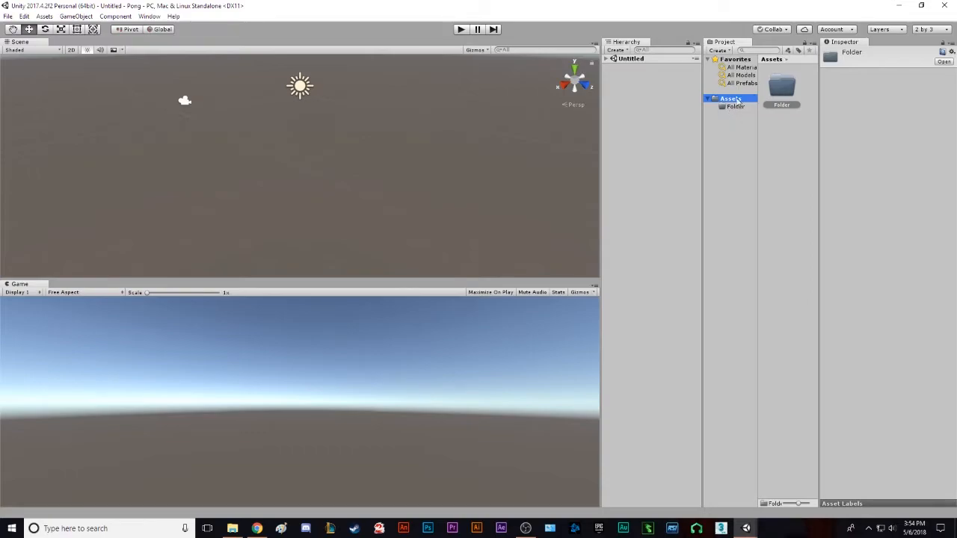
click(815, 43)
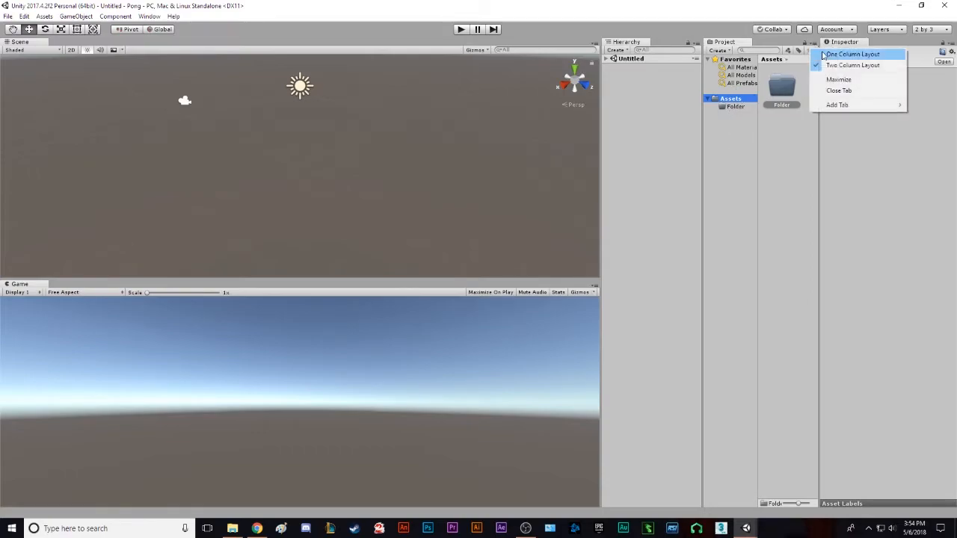
click(828, 55)
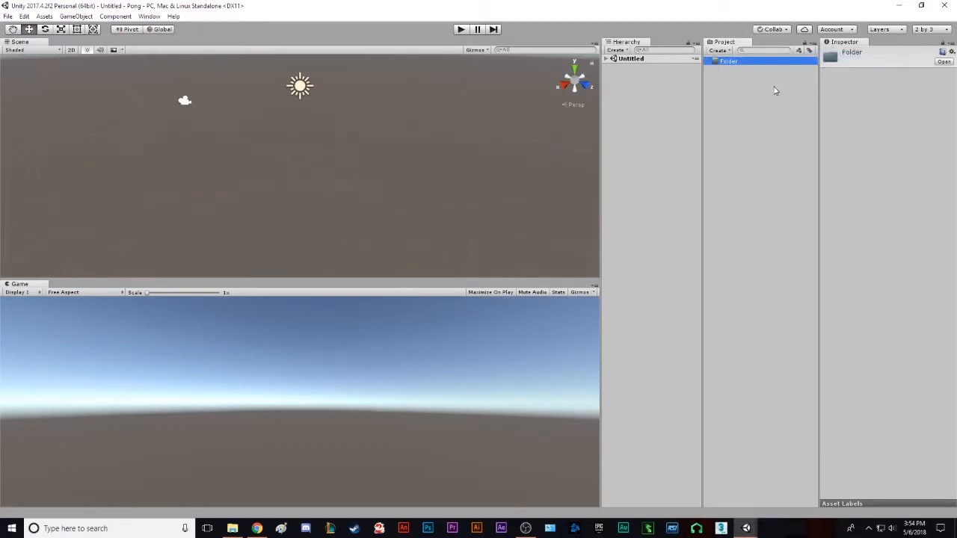
Step: Delete the asset folder named Folder from the project
right_click(738, 66)
click(759, 101)
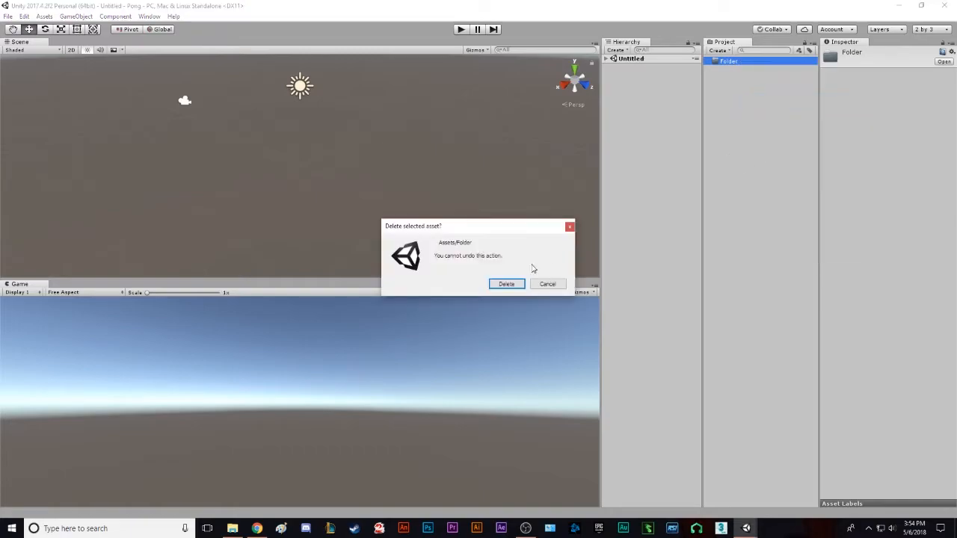
click(519, 281)
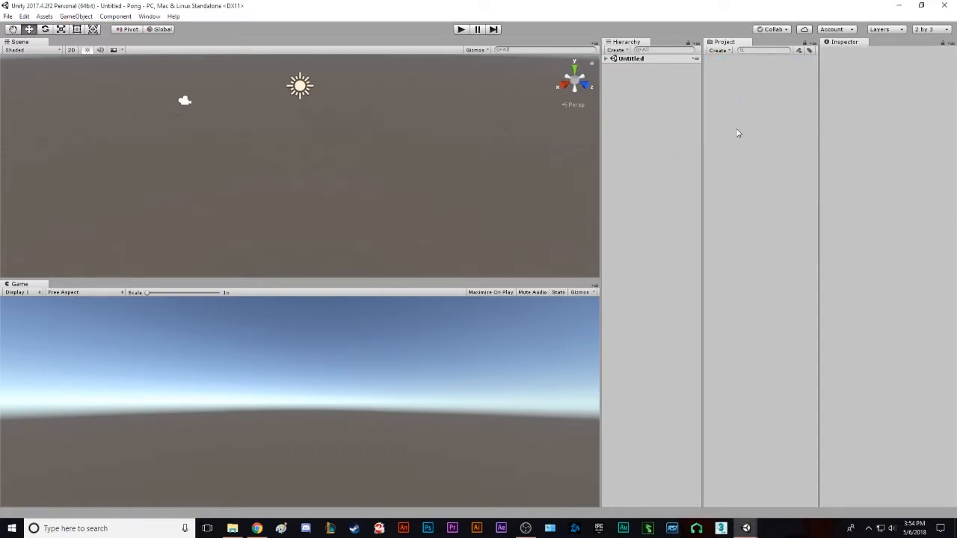
Step: Open the Console window and dock it beneath the Hierarchy
click(148, 16)
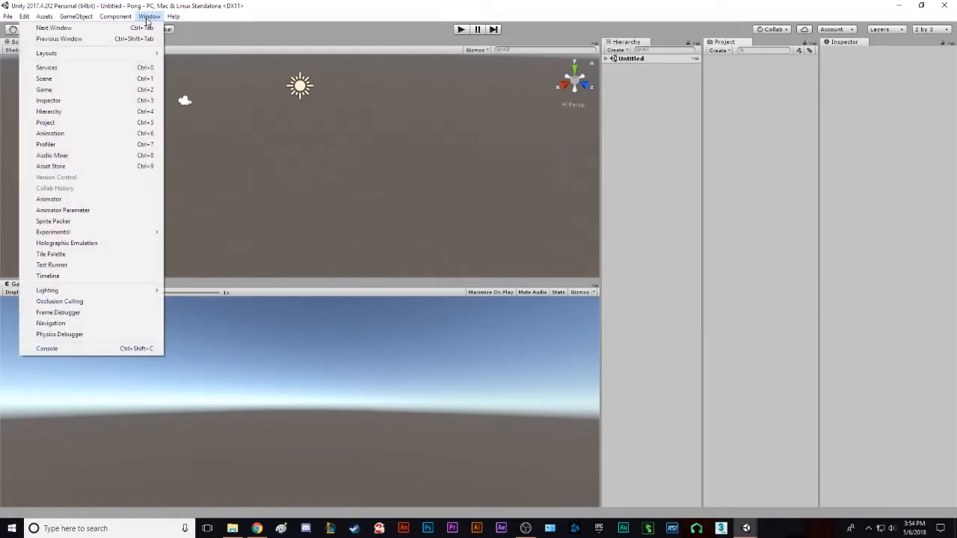
click(82, 350)
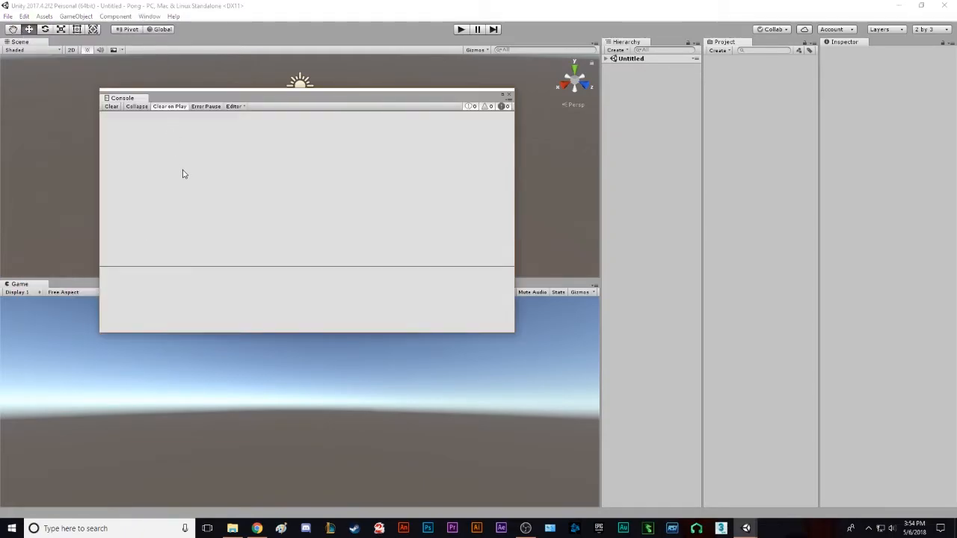
drag(231, 98, 290, 117)
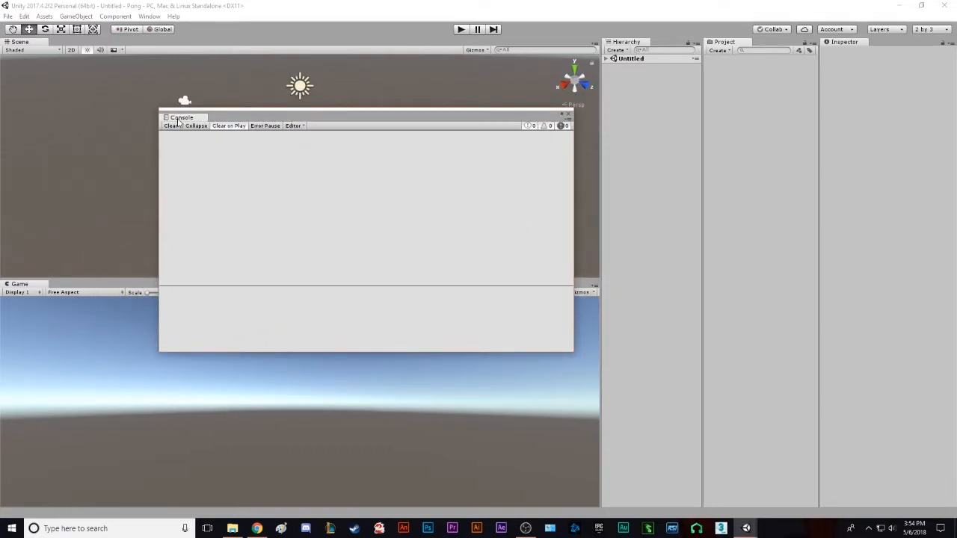
drag(193, 121, 631, 411)
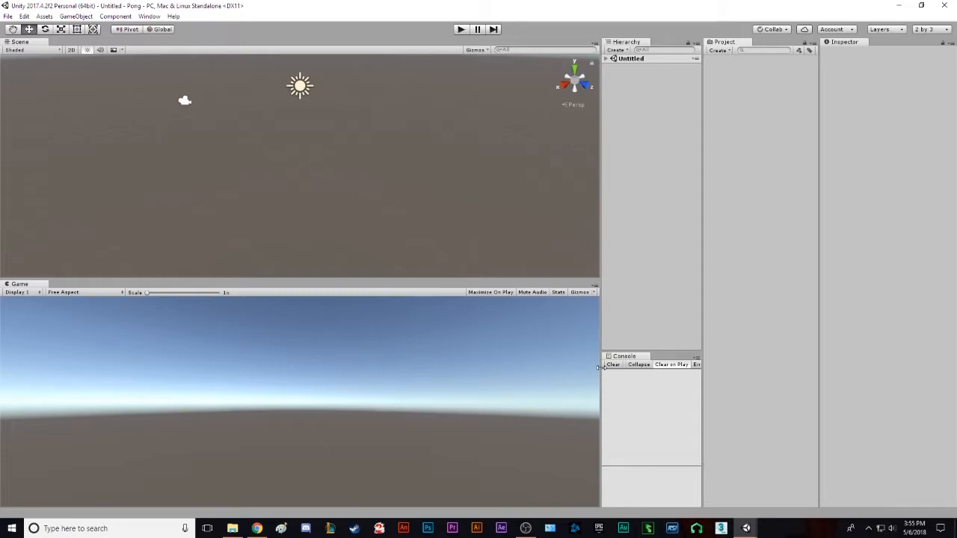
mouse_move(600, 333)
mouse_down()
mouse_move(563, 341)
mouse_move(404, 328)
mouse_move(600, 336)
mouse_up()
Step: Save the current window arrangement as a layout named BetterLayout and check it in the layout list
click(924, 29)
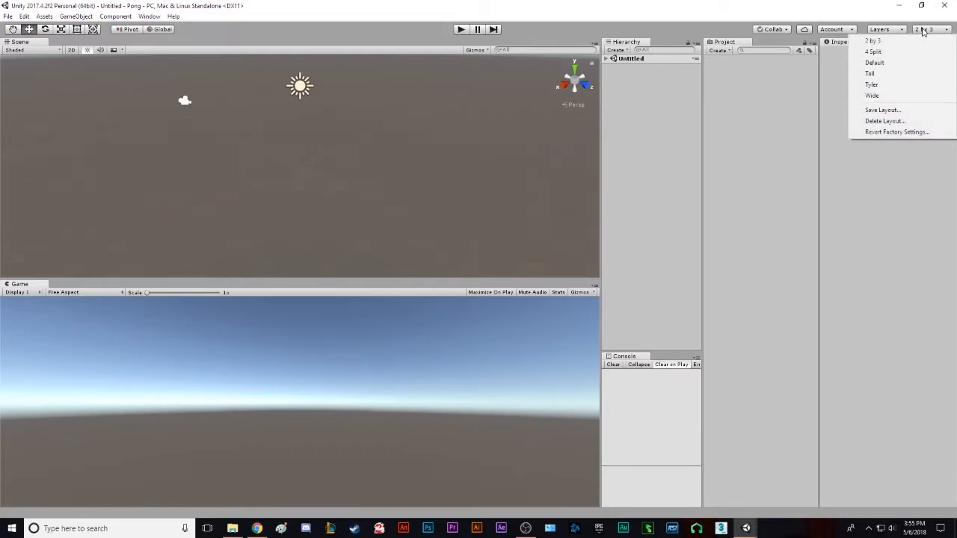
click(886, 110)
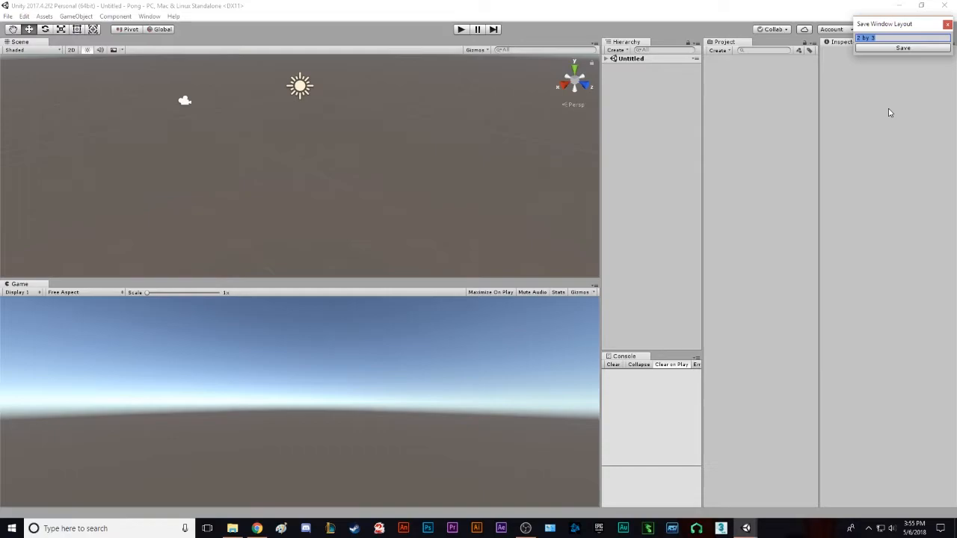
text(BetterLayout)
key(Return)
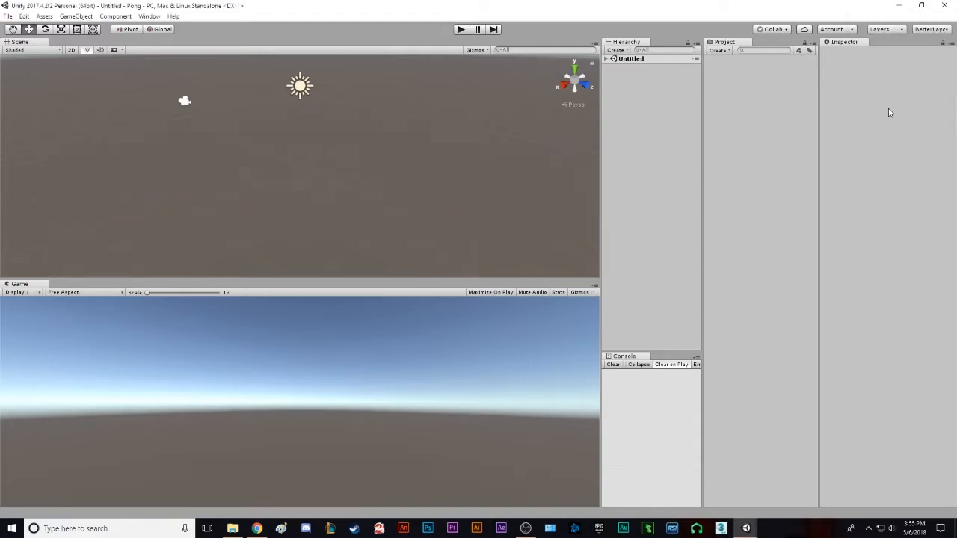
click(941, 30)
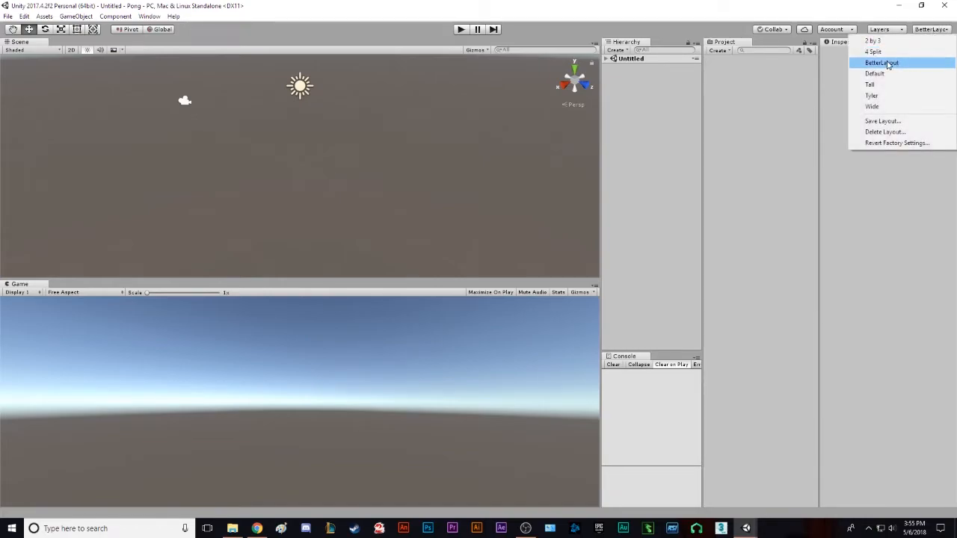
click(752, 224)
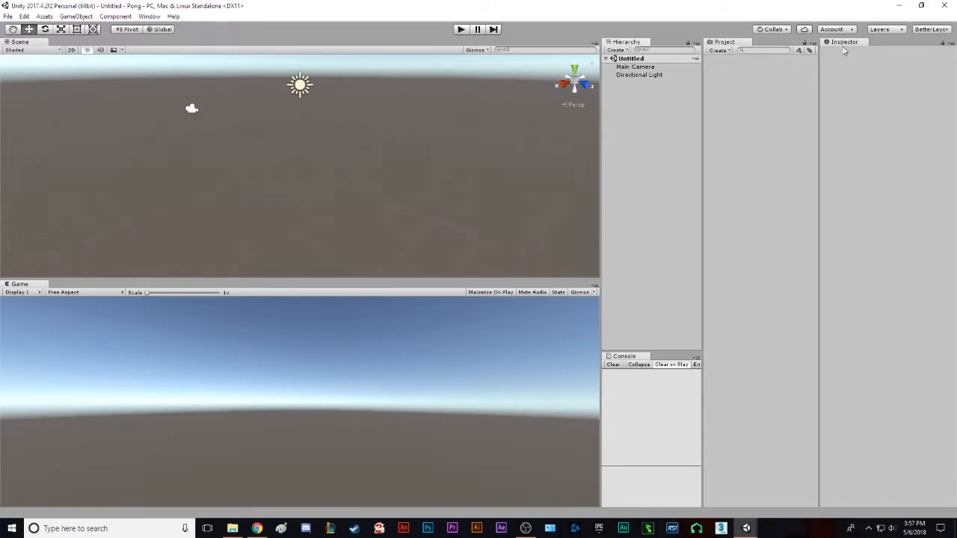
Step: Orbit the Scene view to examine the camera and the light from different angles
alt+drag(320, 145, 416, 113)
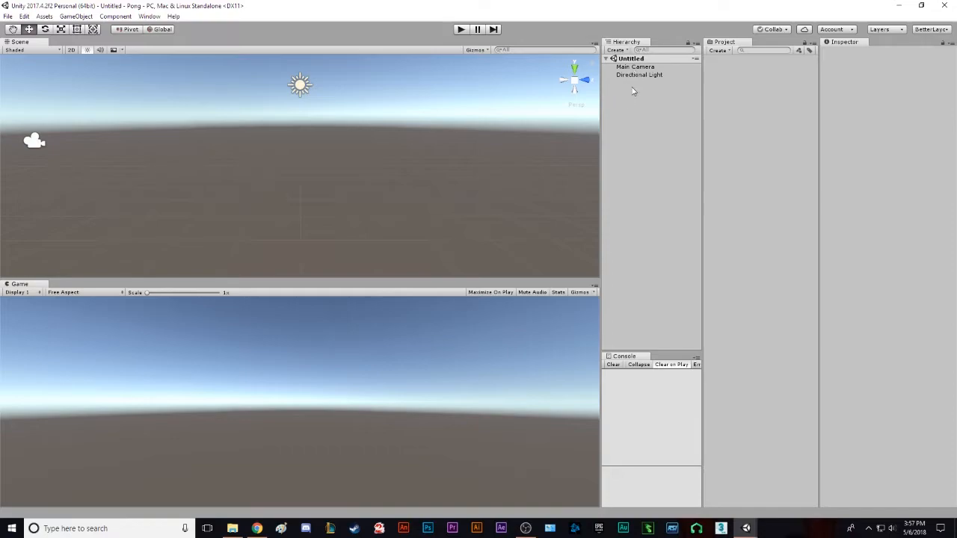
alt+drag(367, 122, 262, 171)
alt+drag(239, 124, 326, 161)
click(331, 136)
drag(367, 138, 356, 156)
Step: Try moving the Main Camera upward in the Scene view, and undo the move
click(89, 177)
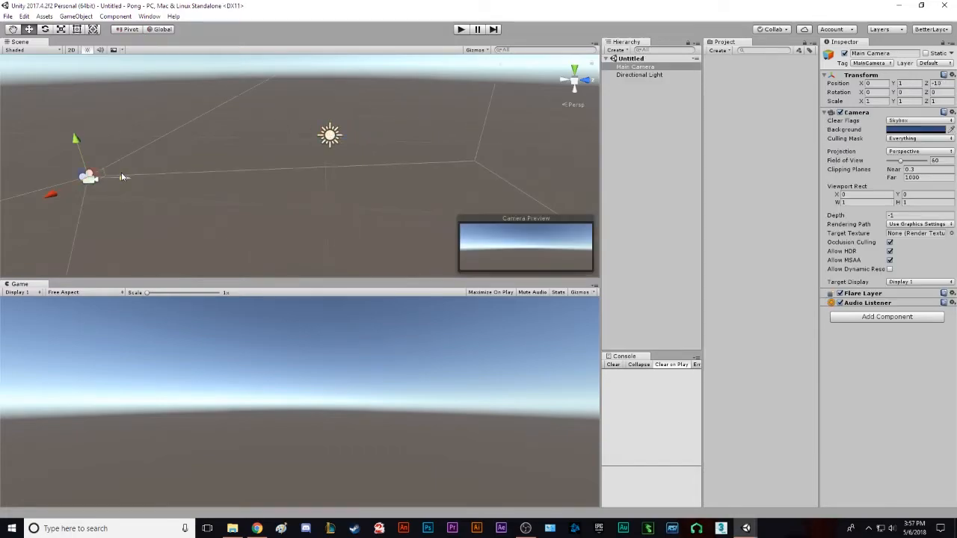
drag(96, 185, 82, 131)
key(ctrl+z)
alt+drag(391, 189, 314, 177)
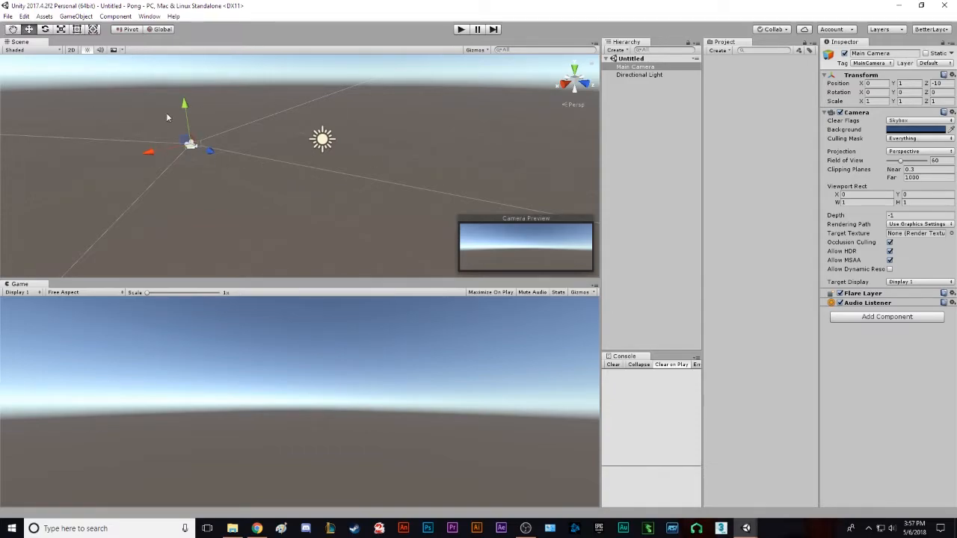
Step: Examine the Directional Light and the Main Camera in turn, deselect them and look around the scene
click(320, 141)
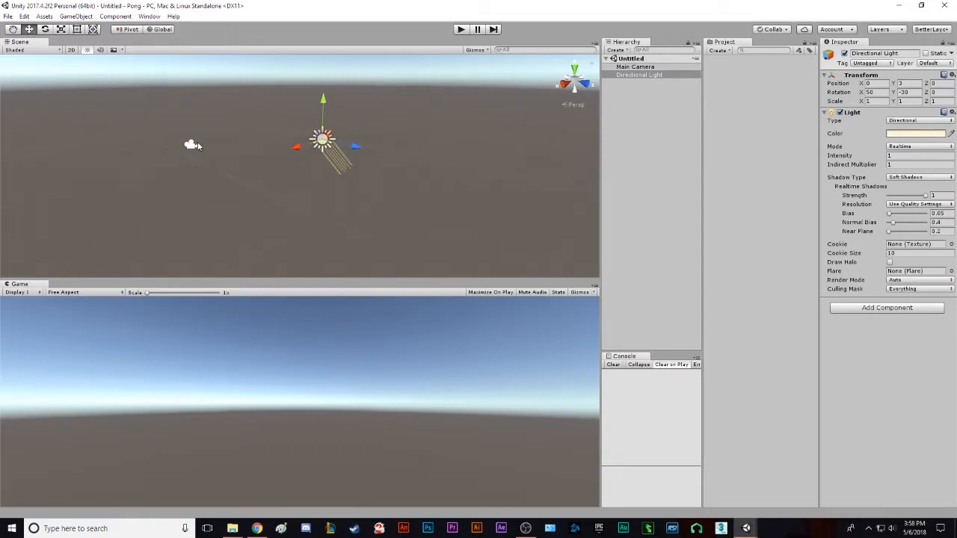
click(195, 143)
click(242, 211)
right_drag(242, 212, 376, 139)
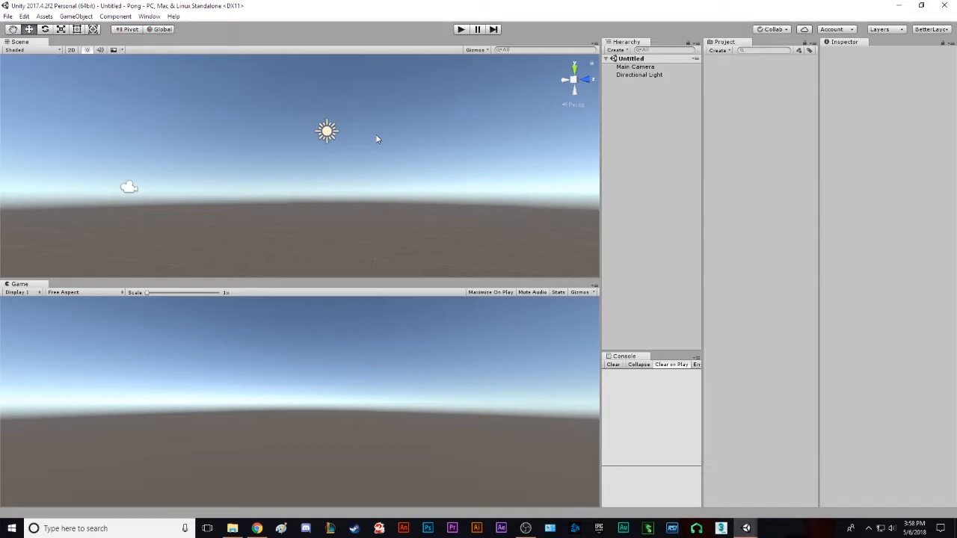
right_drag(376, 139, 371, 181)
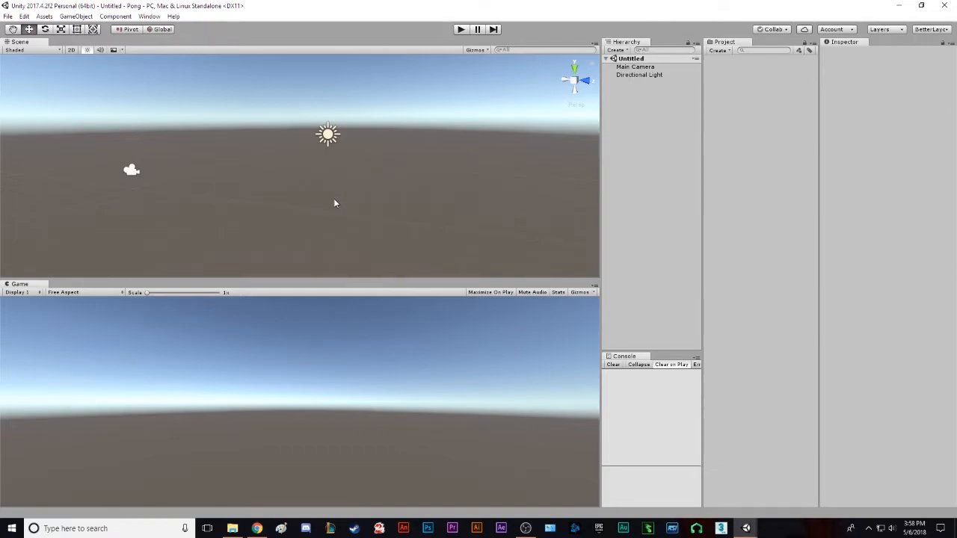
Step: Save the current scene as Pong in the project's Assets folder and select the new scene asset
key(ctrl+s)
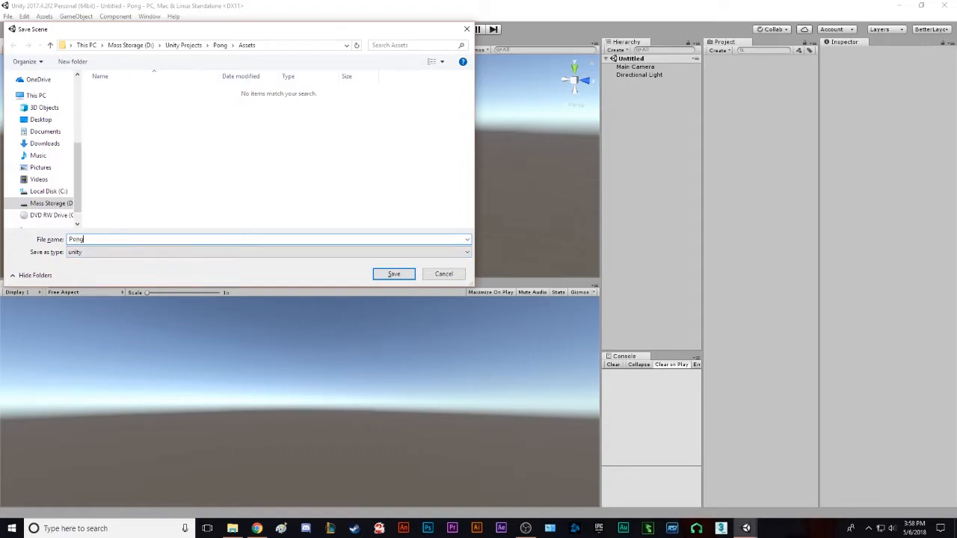
key(Return)
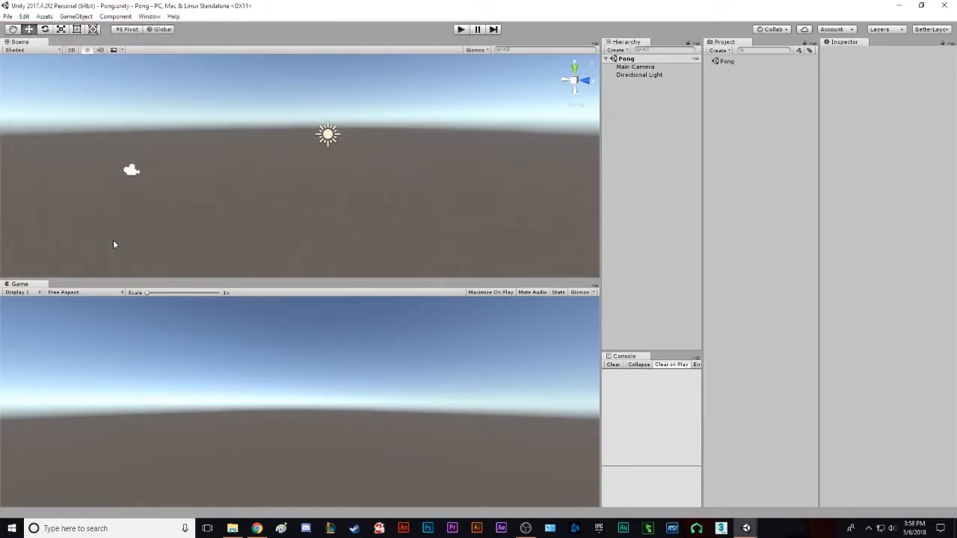
click(727, 63)
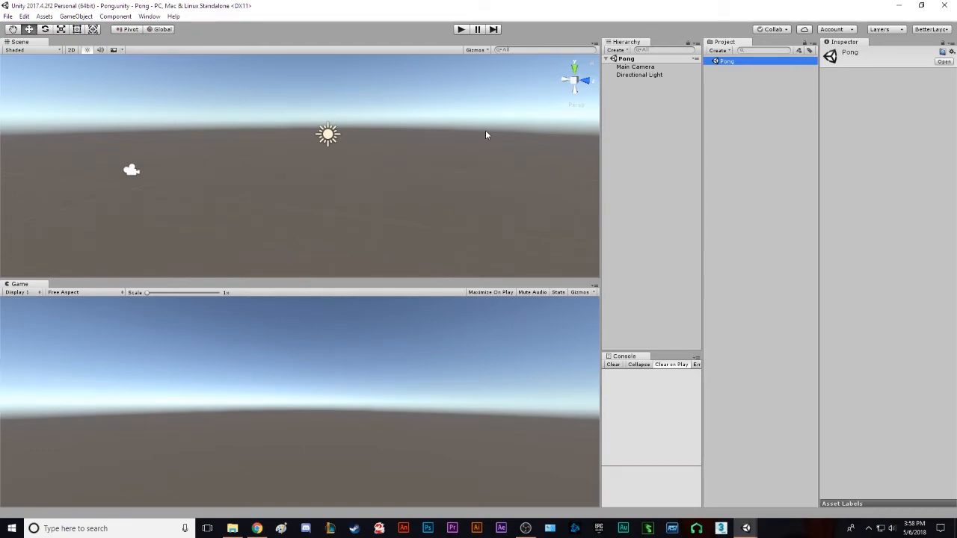
Step: Orbit and pan the Scene view to examine the camera and light from nearby viewpoints
alt+drag(427, 167, 506, 154)
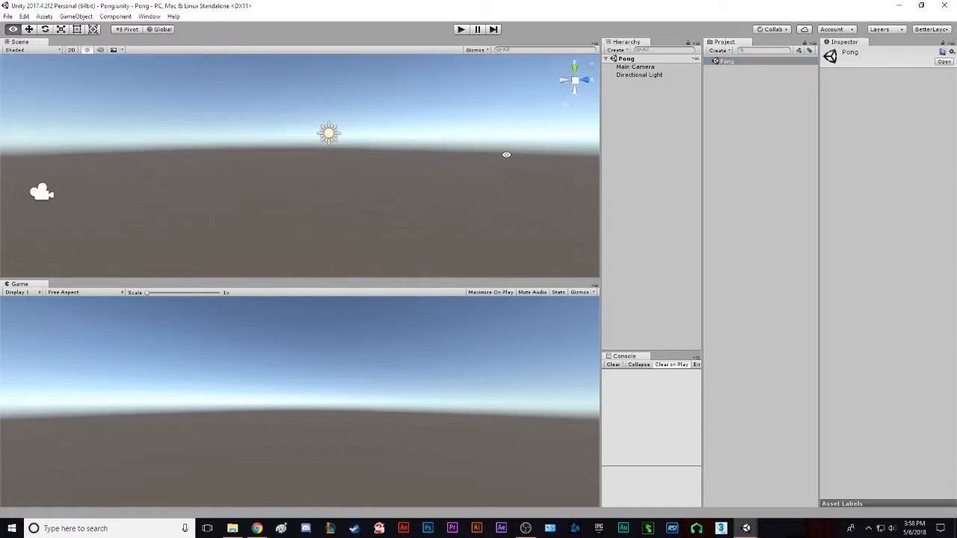
alt+drag(448, 160, 401, 181)
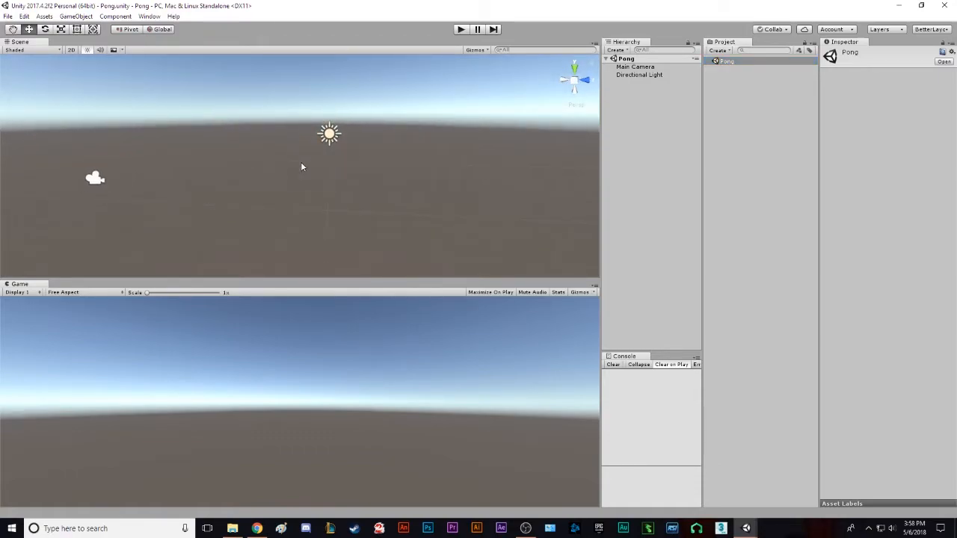
key(q)
drag(228, 173, 353, 142)
middle_drag(353, 142, 171, 187)
middle_drag(380, 115, 214, 165)
middle_drag(117, 207, 346, 116)
middle_drag(123, 178, 183, 192)
middle_drag(400, 154, 455, 155)
middle_drag(301, 177, 325, 145)
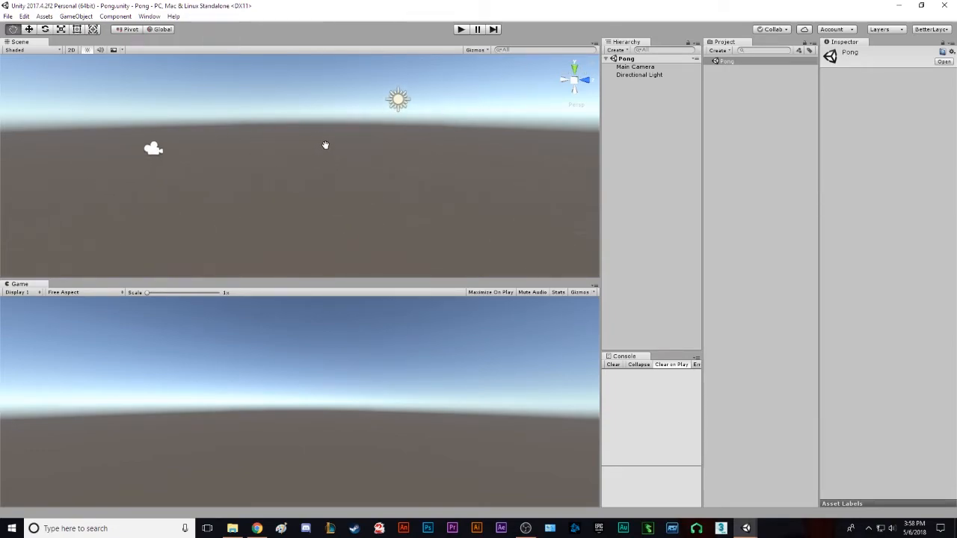
Step: Orbit around to the opposite side of the scene and zoom out to examine the camera and light
key(alt)
alt+drag(438, 118, 79, 165)
middle_drag(354, 155, 429, 126)
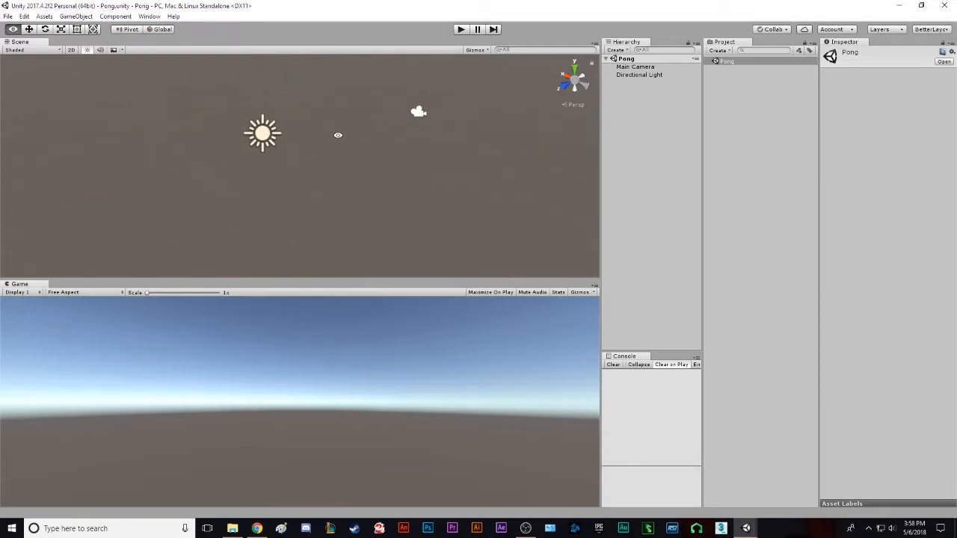
alt+right_drag(327, 145, 371, 150)
scroll(349, 142, down, 5)
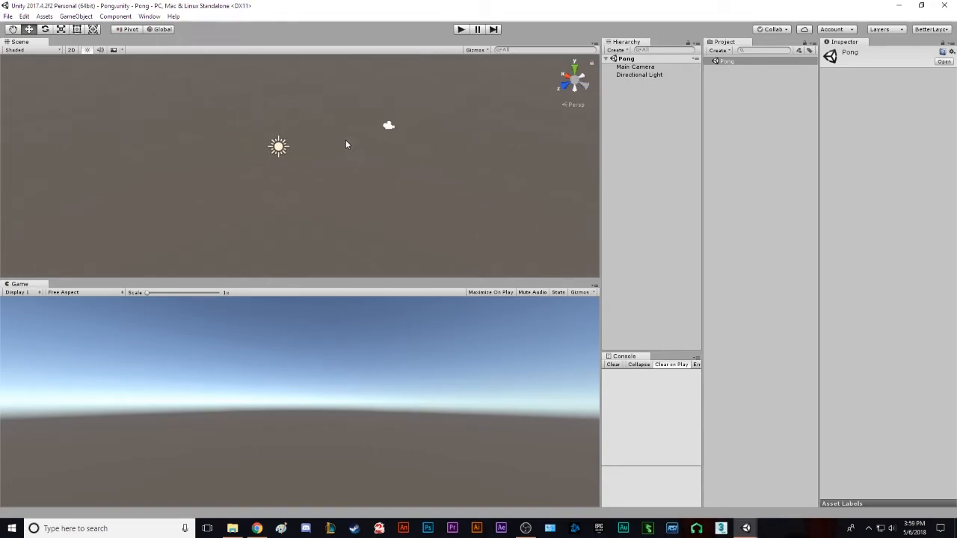
key(alt)
alt+drag(464, 196, 348, 352)
alt+drag(324, 149, 403, 158)
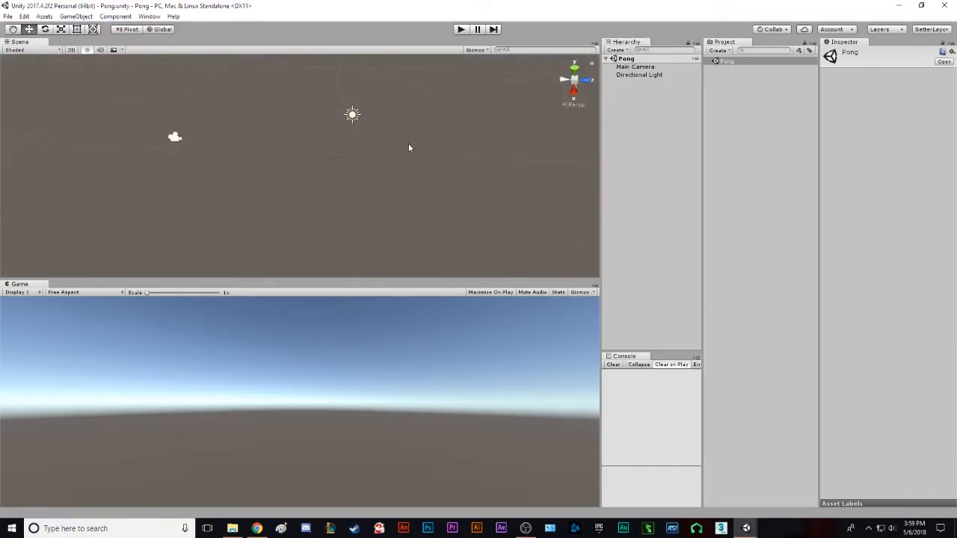
Step: Examine the options for adding objects in the Hierarchy, without creating anything
click(658, 142)
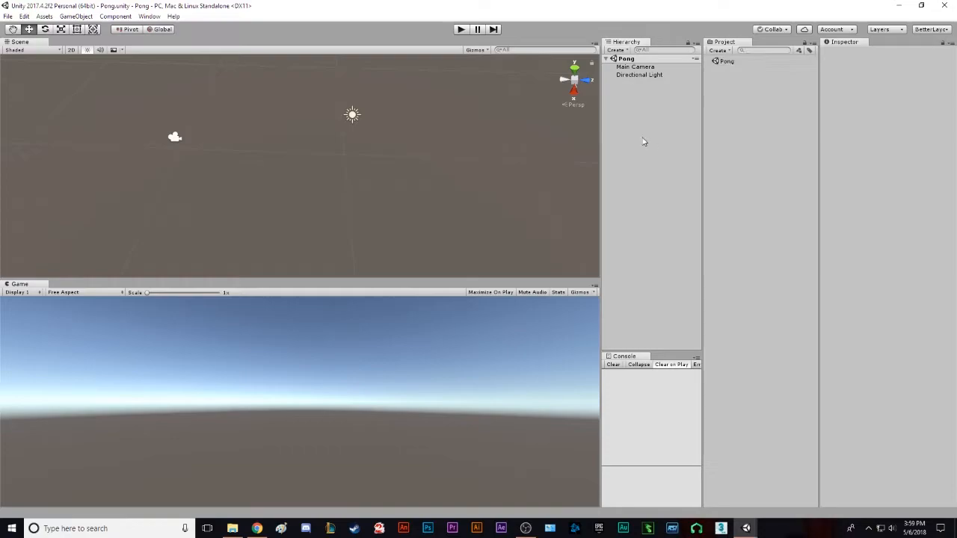
right_click(649, 120)
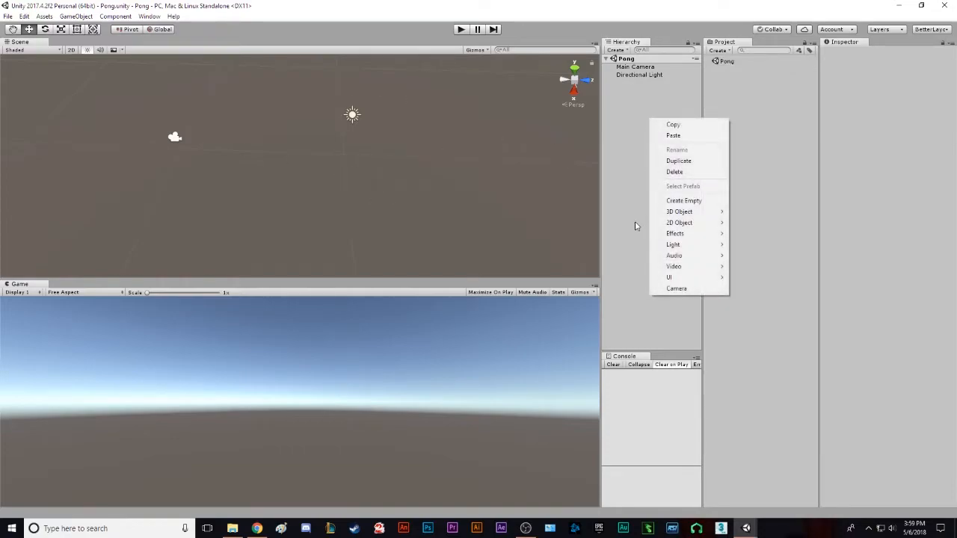
click(422, 147)
alt+drag(422, 147, 421, 164)
middle_drag(421, 164, 292, 136)
scroll(258, 196, up, 3)
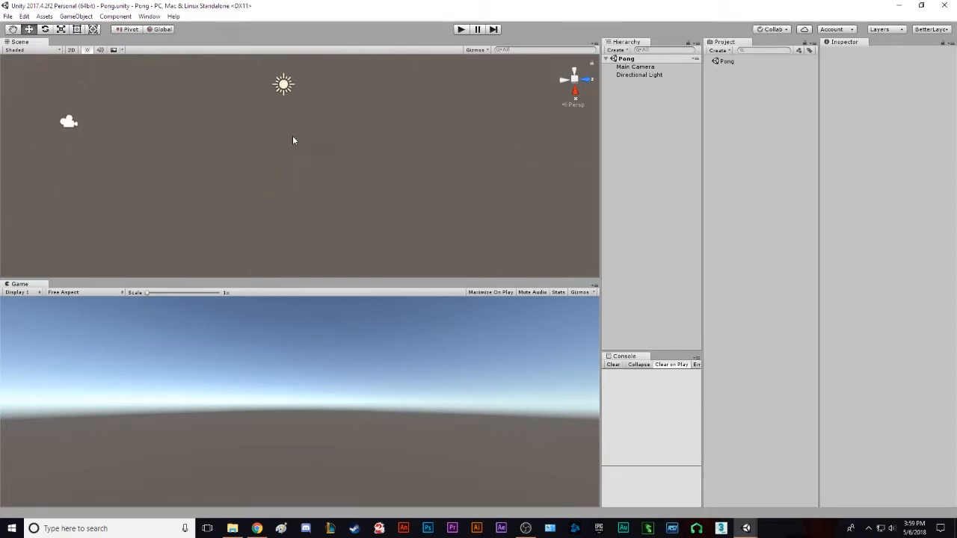
right_click(628, 107)
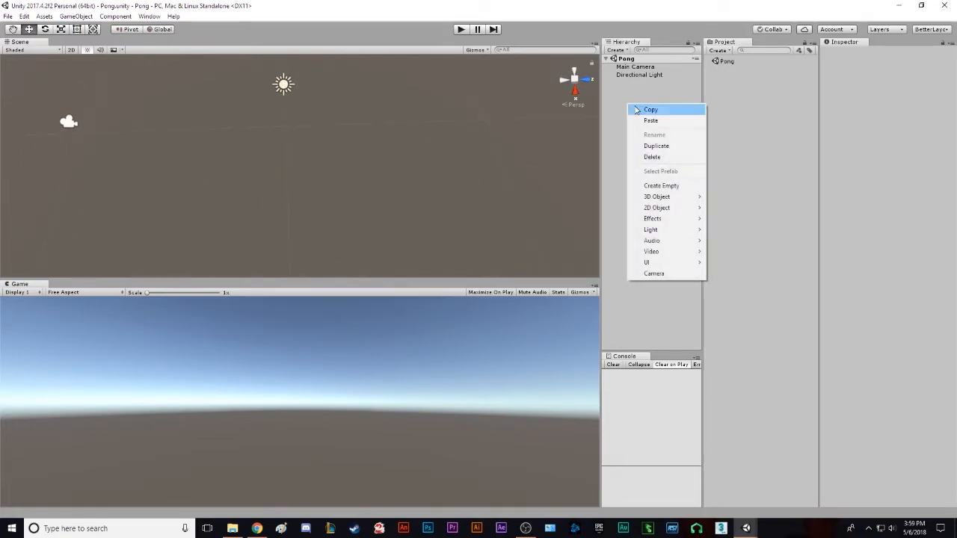
right_click(615, 98)
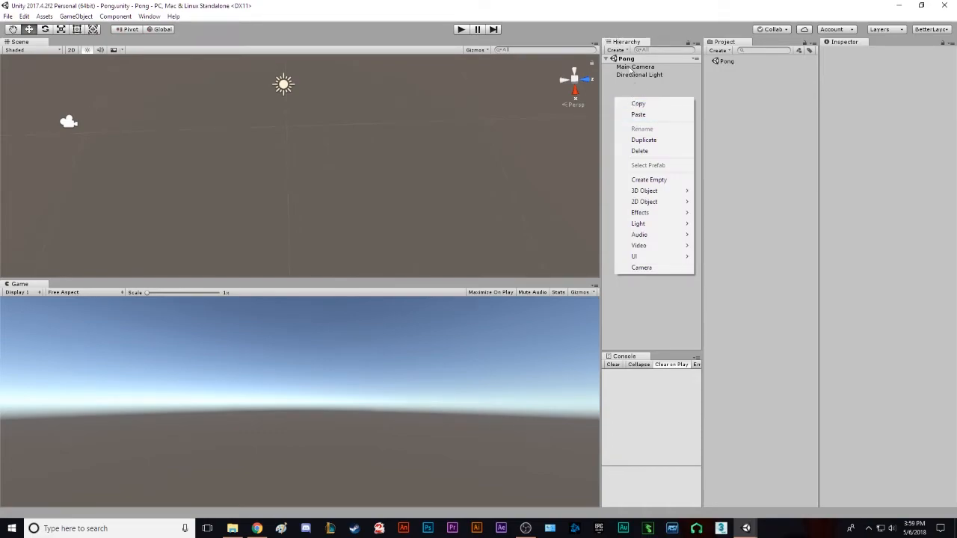
click(631, 87)
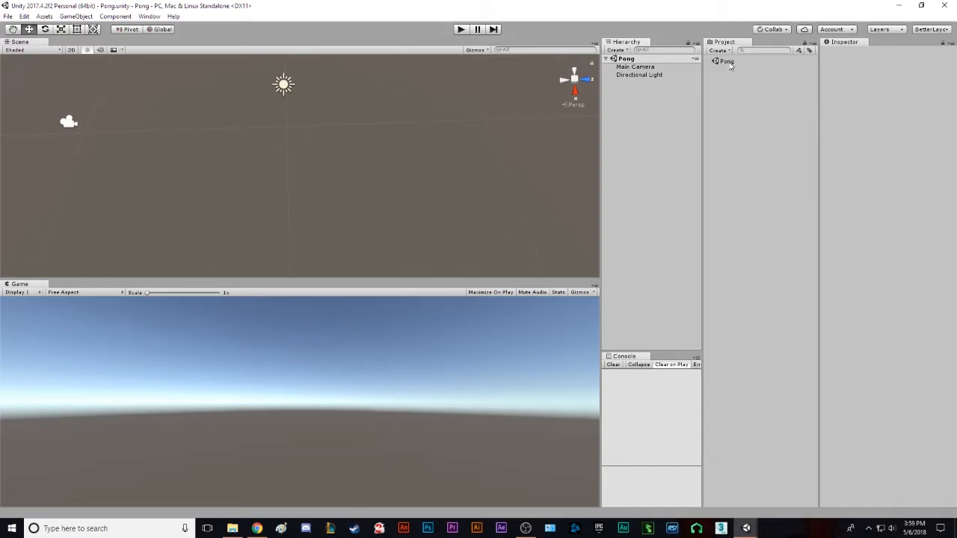
Step: Examine the asset types that can be created in the Project window, without creating one
right_click(737, 100)
mouse_move(763, 106)
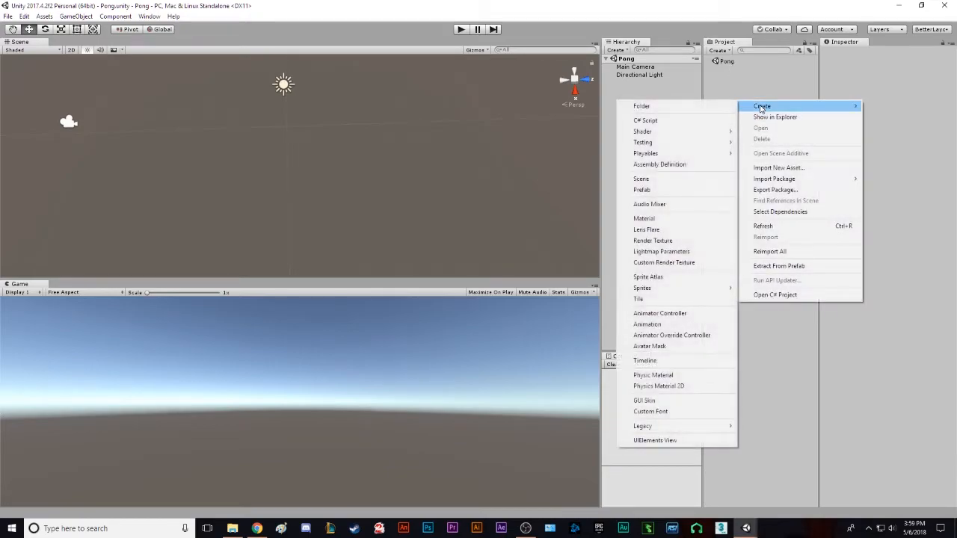
click(741, 94)
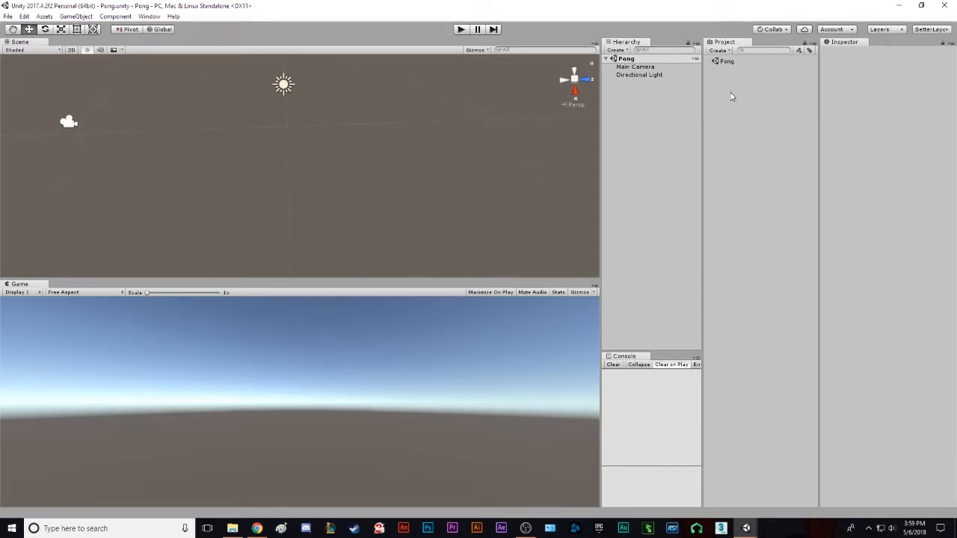
Step: Save a copy of the scene under the name Test in the Assets folder
key(ctrl+shift+s)
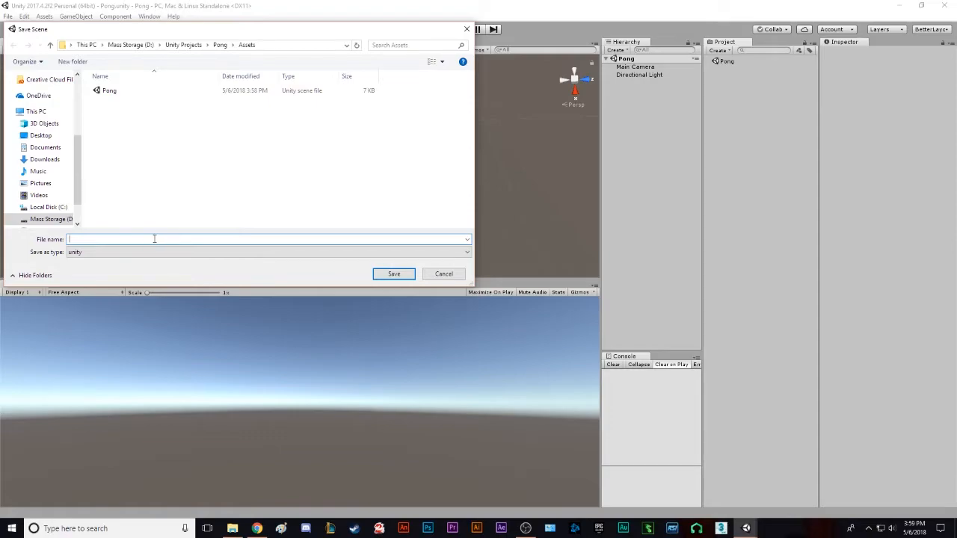
key(Return)
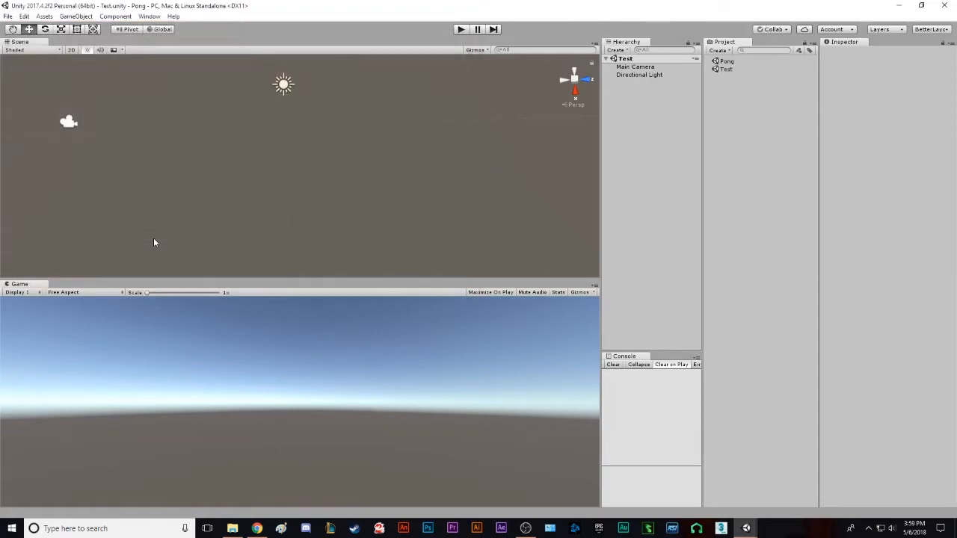
Step: Move the Main Camera in the Test scene along Z to about 10.34 and save the scene
alt+drag(184, 144, 514, 152)
click(94, 111)
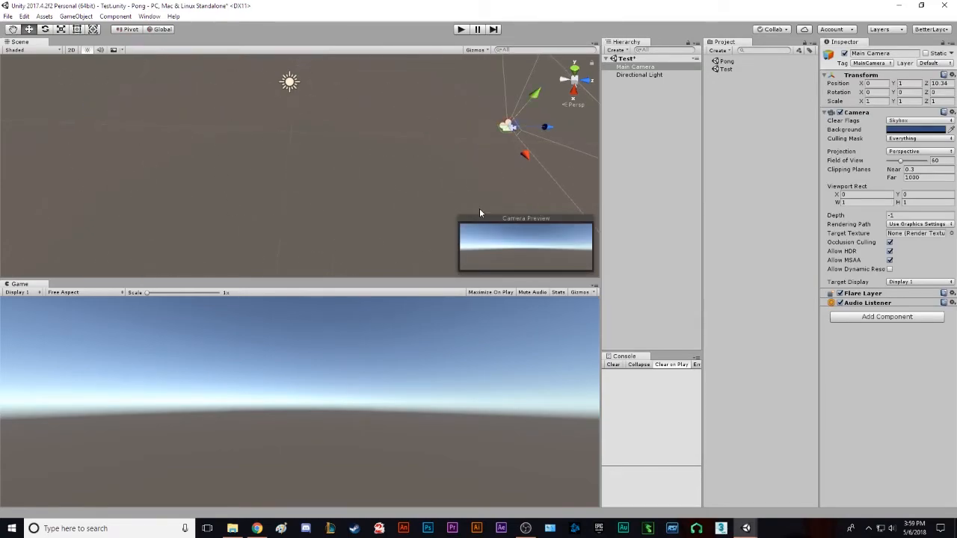
key(ctrl+s)
Step: Reopen the Pong scene and delete the Test scene asset from the project
double_click(737, 61)
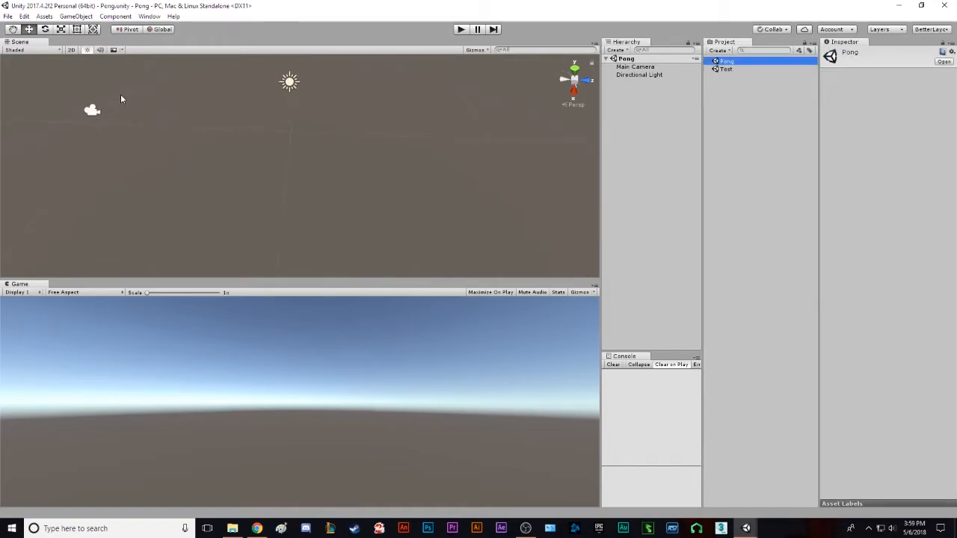
click(729, 69)
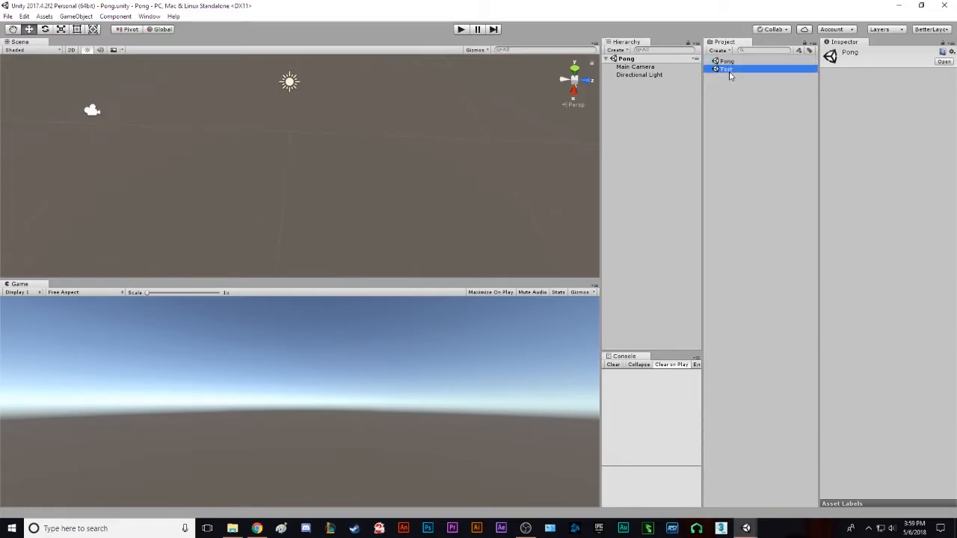
key(Delete)
click(507, 284)
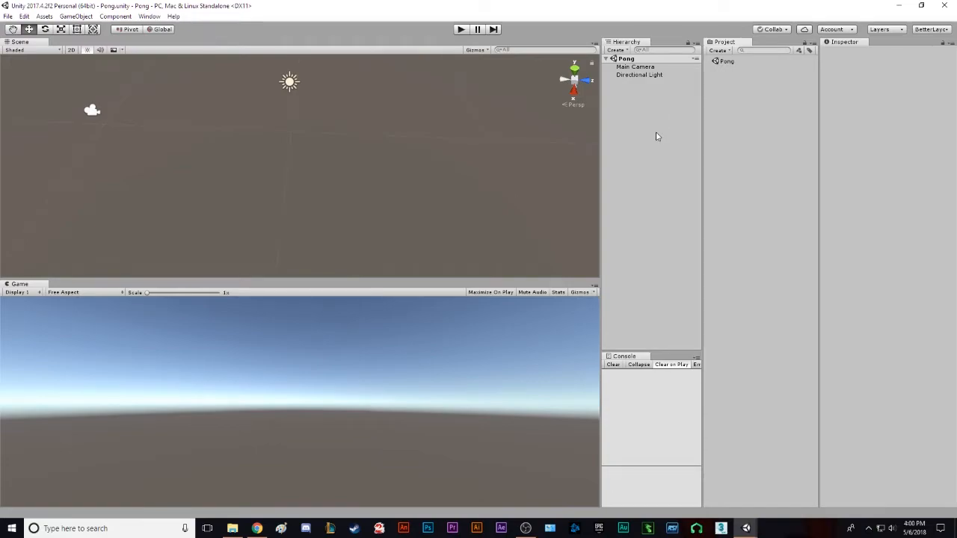
Step: Add a 3D Plane to the Pong scene and reset its Transform
right_click(638, 101)
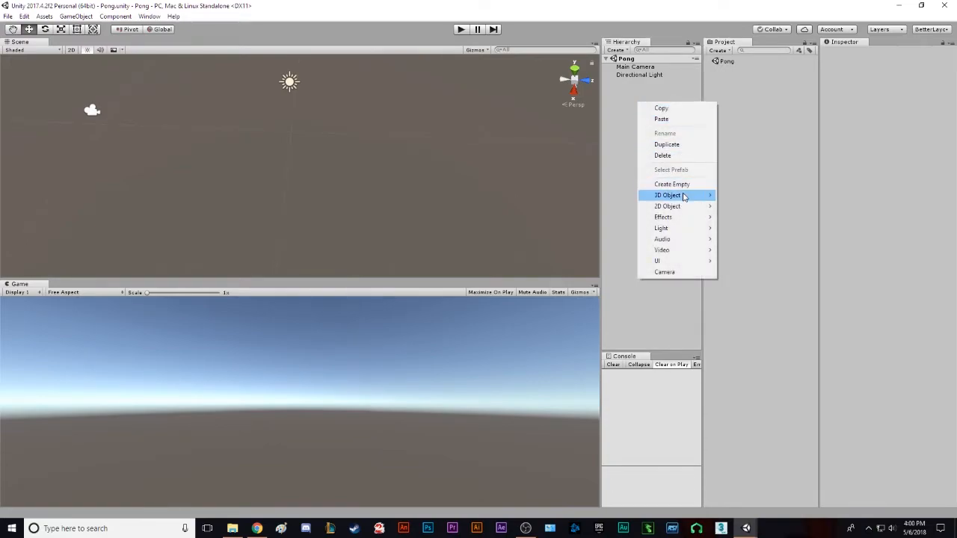
mouse_move(683, 197)
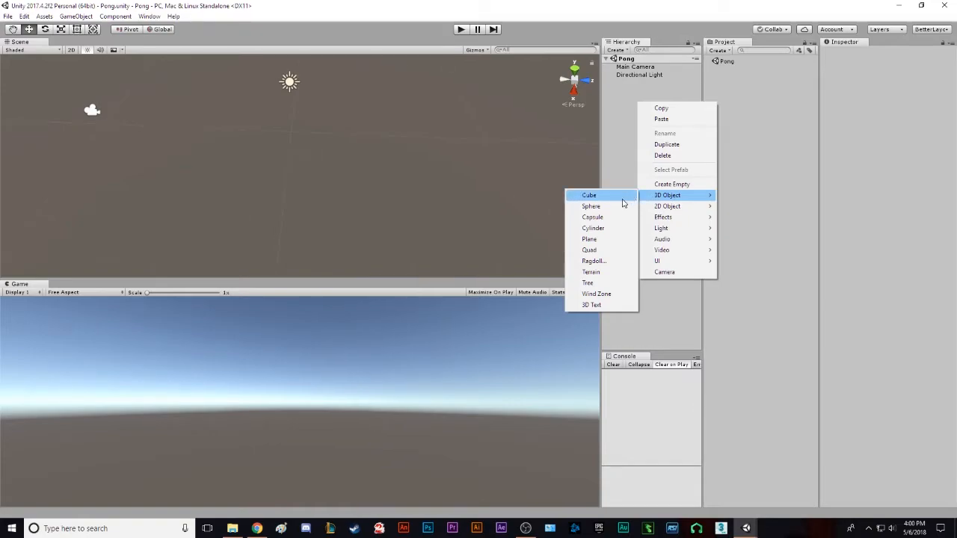
click(598, 238)
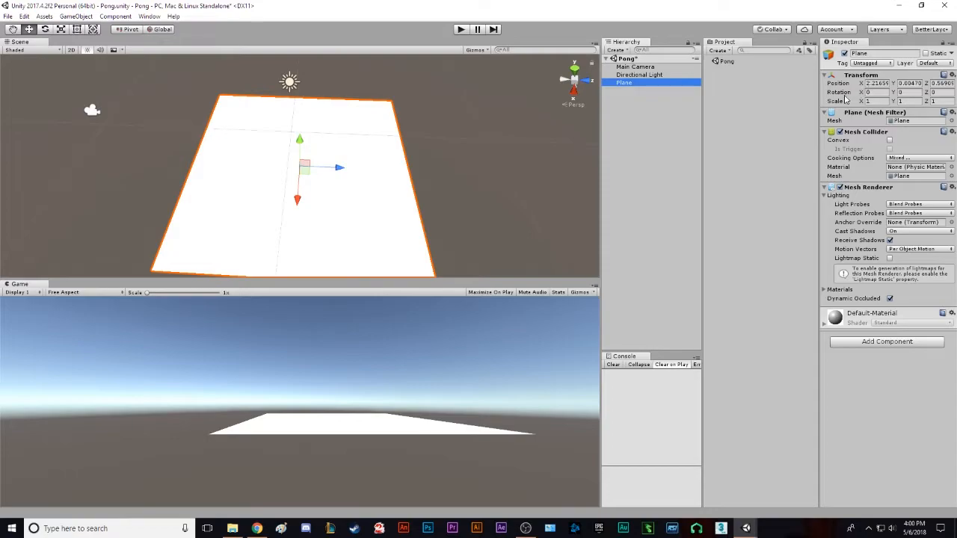
click(951, 76)
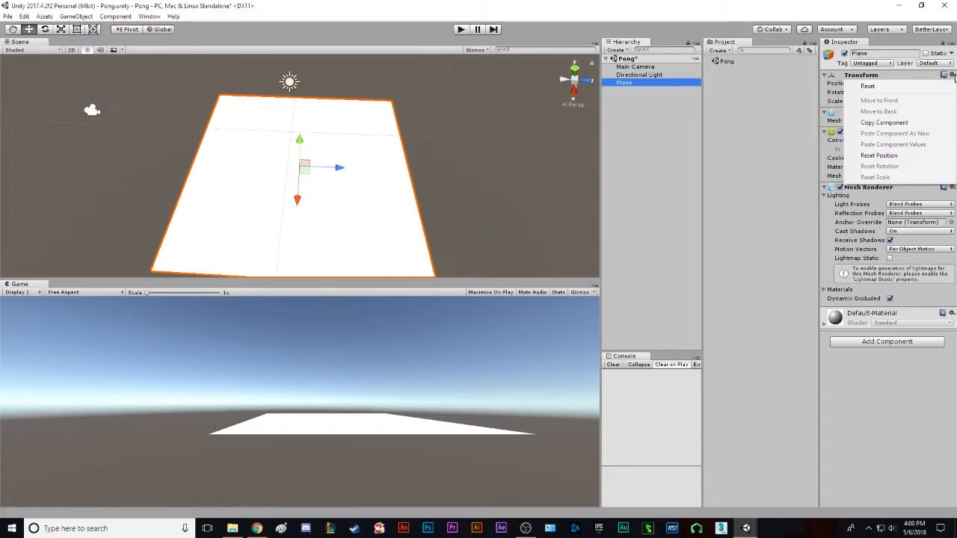
click(922, 86)
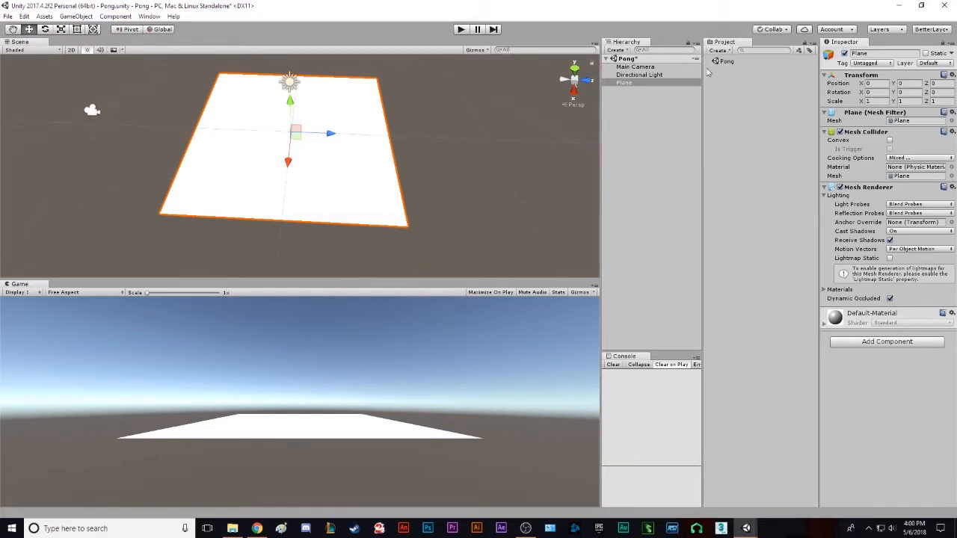
Step: Try an X scale of 24 on the plane and check its proportions in the Scene view
click(877, 101)
text(24)
scroll(338, 108, down, 10)
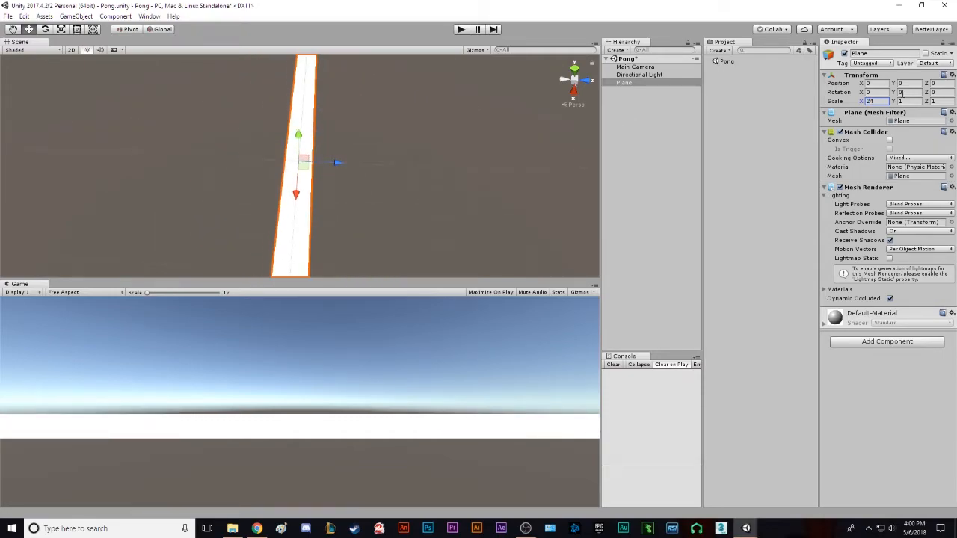
scroll(297, 180, down, 5)
alt+drag(297, 179, 420, 149)
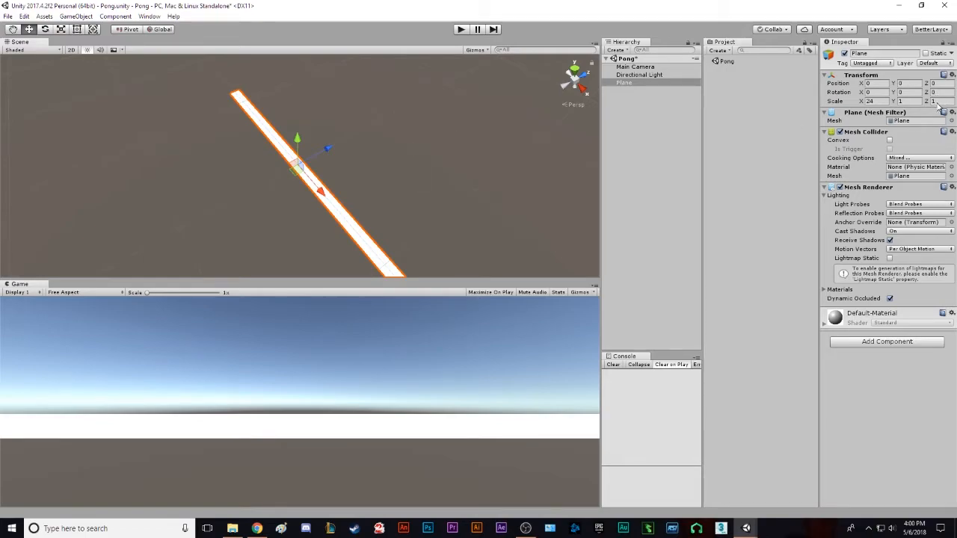
Step: Try X scales of 10 and 8 on the plane and check its length from a lower angle
click(873, 101)
text(10)
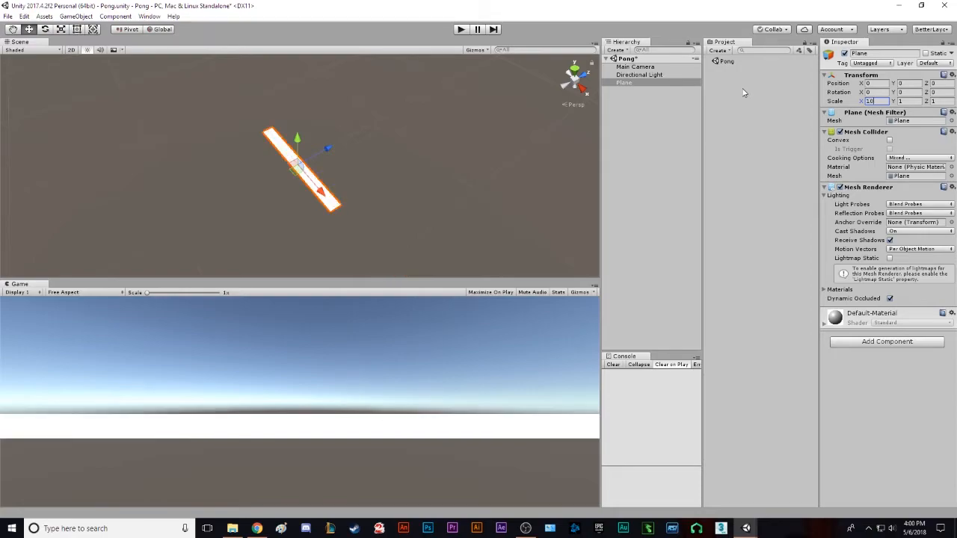
key(BackSpace)
key(BackSpace)
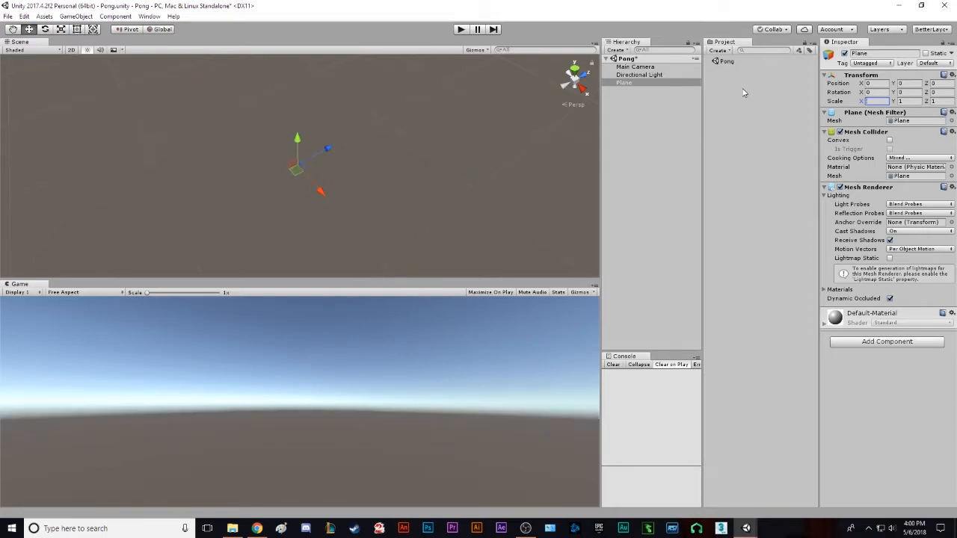
text(8)
alt+drag(230, 198, 149, 75)
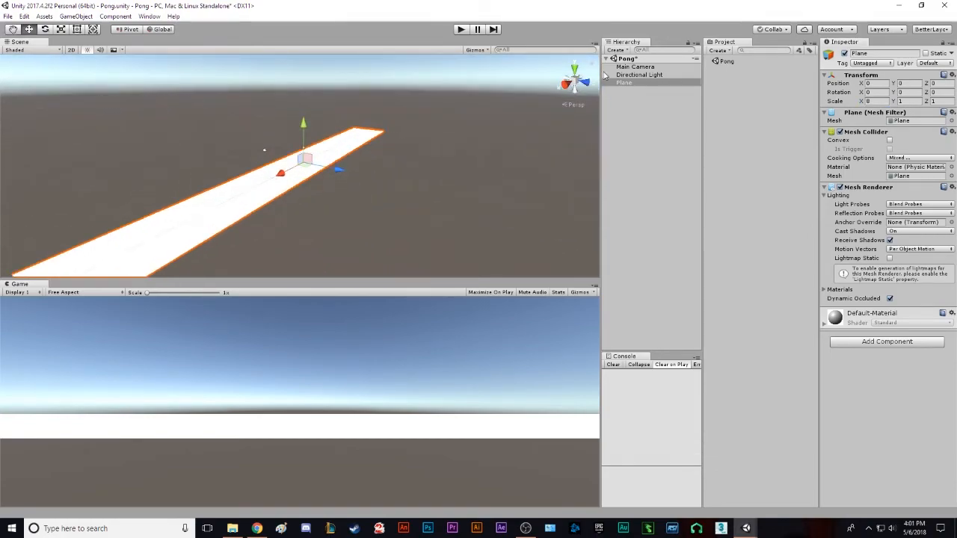
Step: Set the plane's scale to 4 on X and 3 on Z, and check its shape in the Scene view
click(875, 101)
text(4)
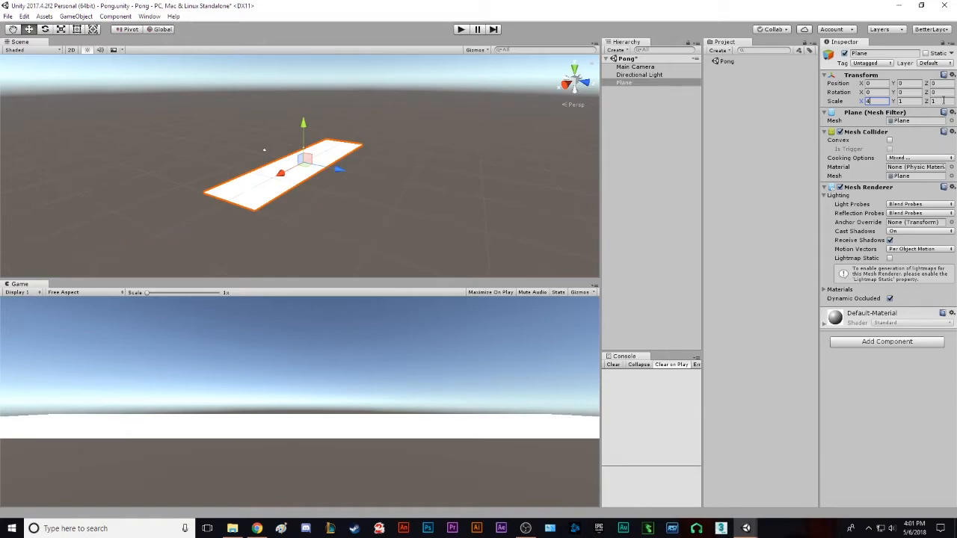
click(943, 100)
text(3)
alt+drag(358, 157, 377, 236)
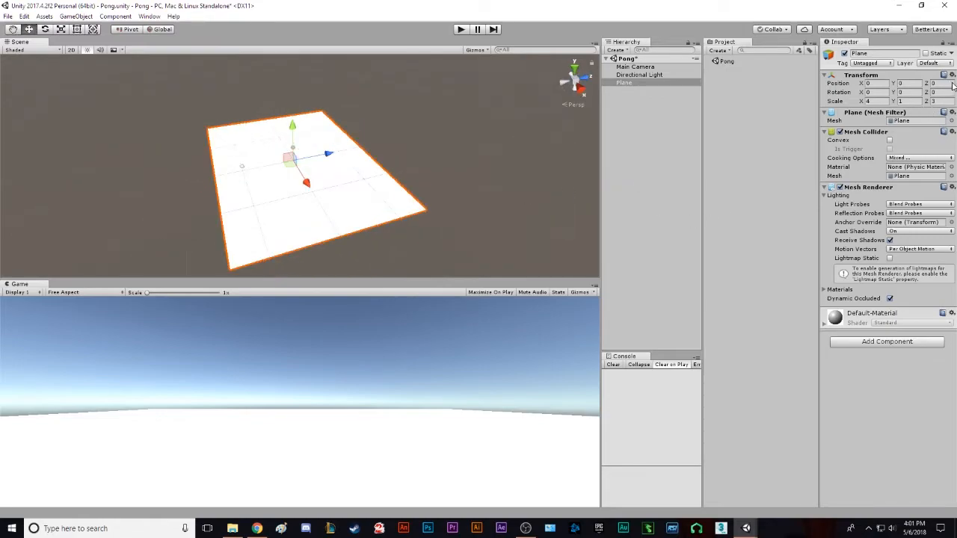
Step: Set the plane's Z scale to 2.5 and select the Main Camera in the Scene view
click(939, 102)
text(2.5)
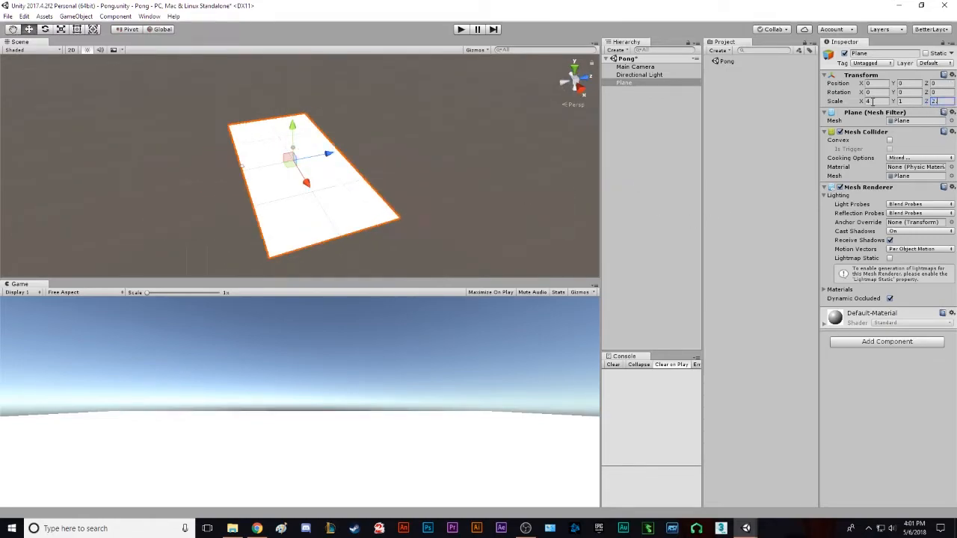
click(242, 166)
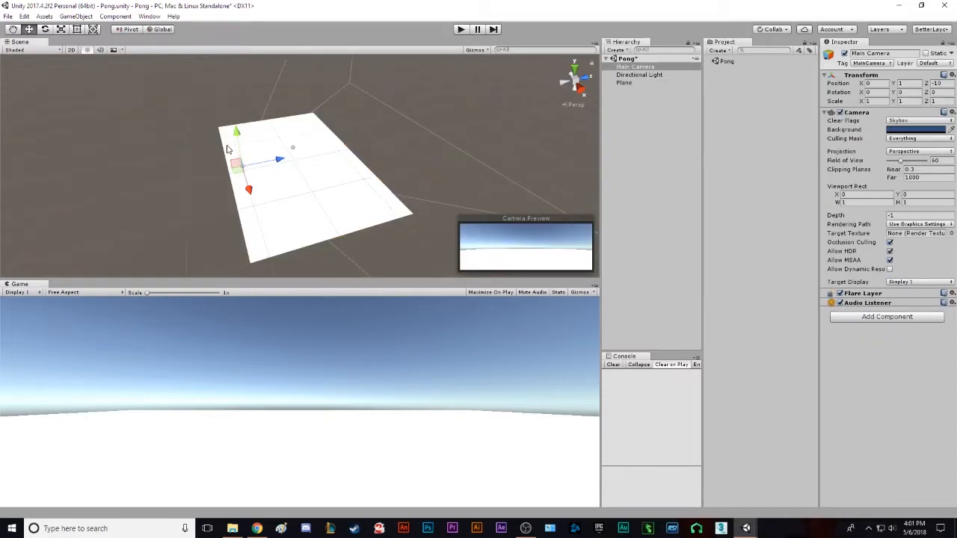
key(alt)
alt+drag(341, 184, 329, 146)
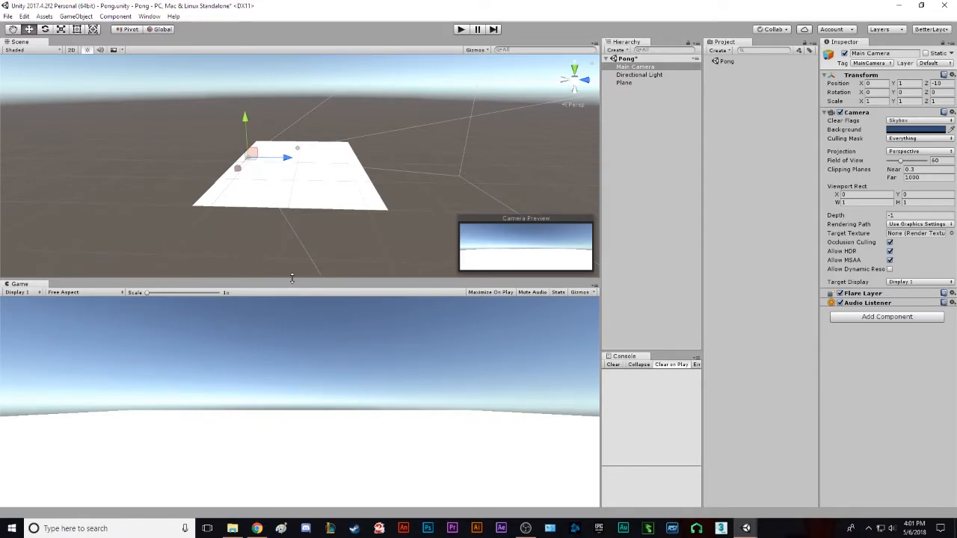
Step: Enlarge the Game view and set its aspect ratio to 16:9
drag(292, 278, 292, 233)
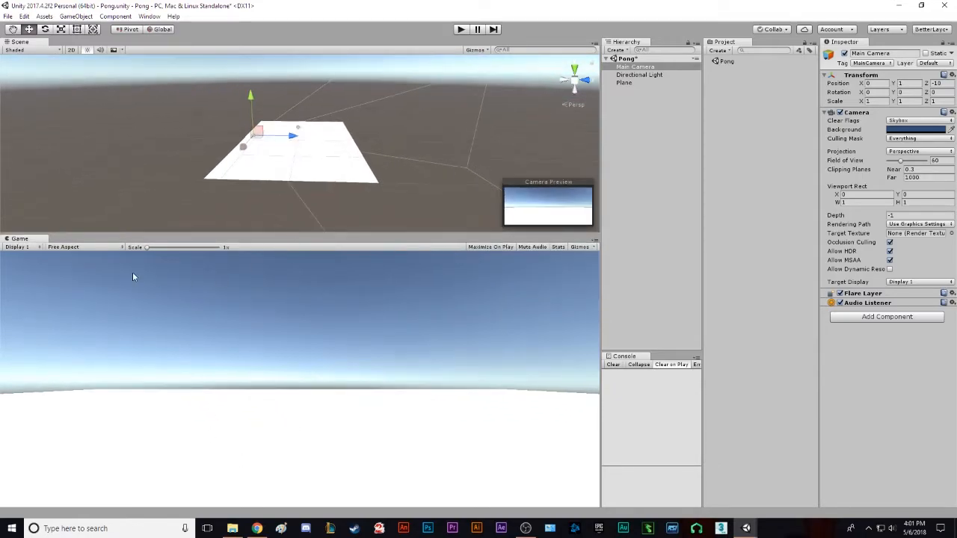
click(85, 249)
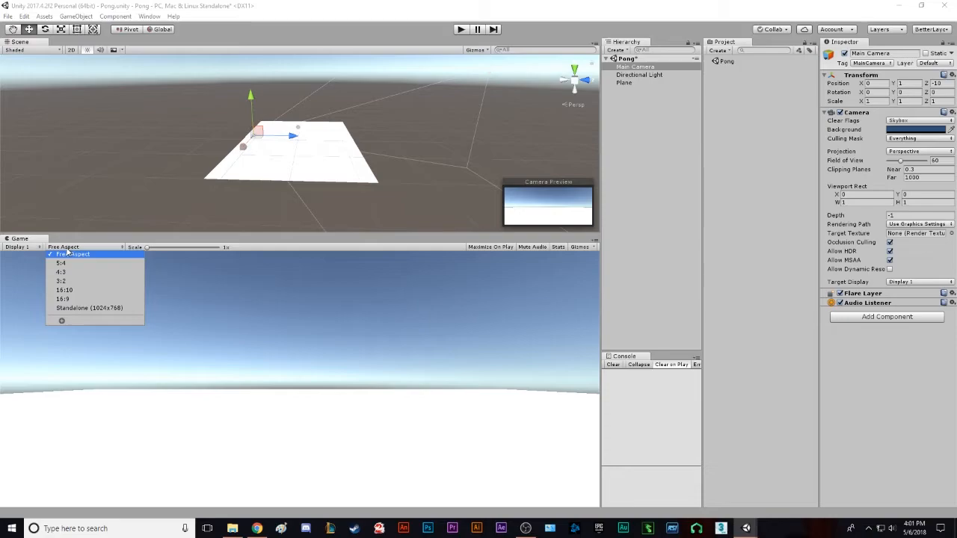
click(73, 300)
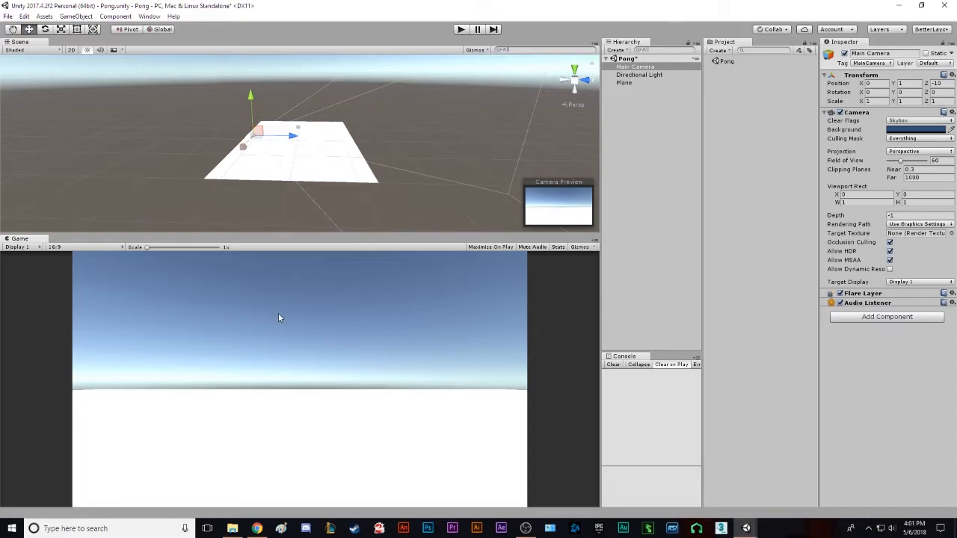
Step: Raise the Main Camera above the plane to about 17.27 on Y
mouse_move(250, 101)
mouse_down()
mouse_move(252, 58)
mouse_move(251, 95)
mouse_up()
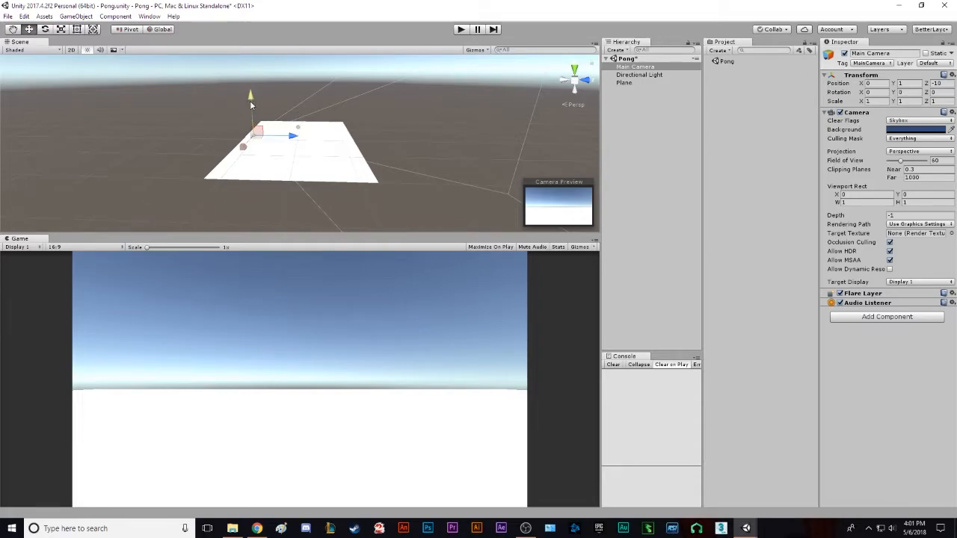
alt+drag(250, 100, 258, 139)
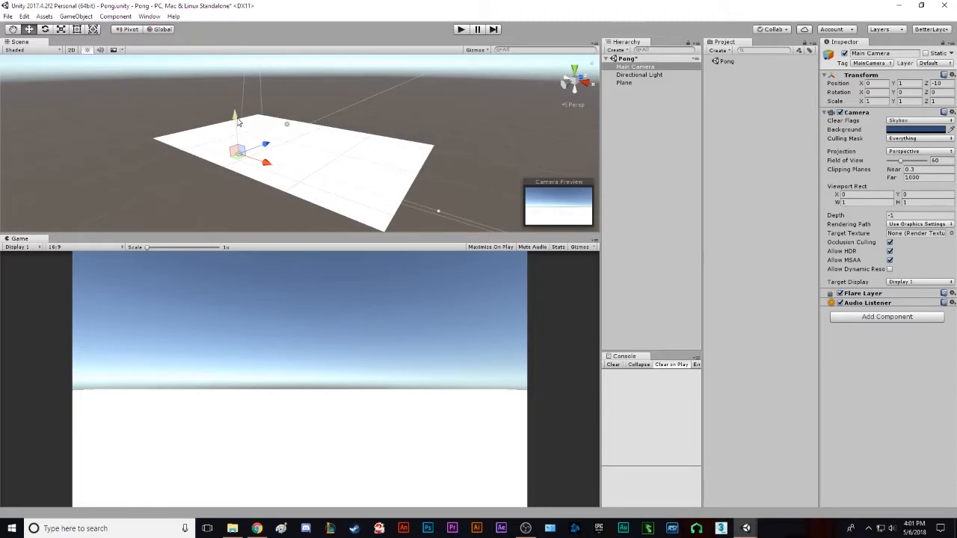
drag(235, 119, 232, 58)
right_drag(340, 224, 364, 128)
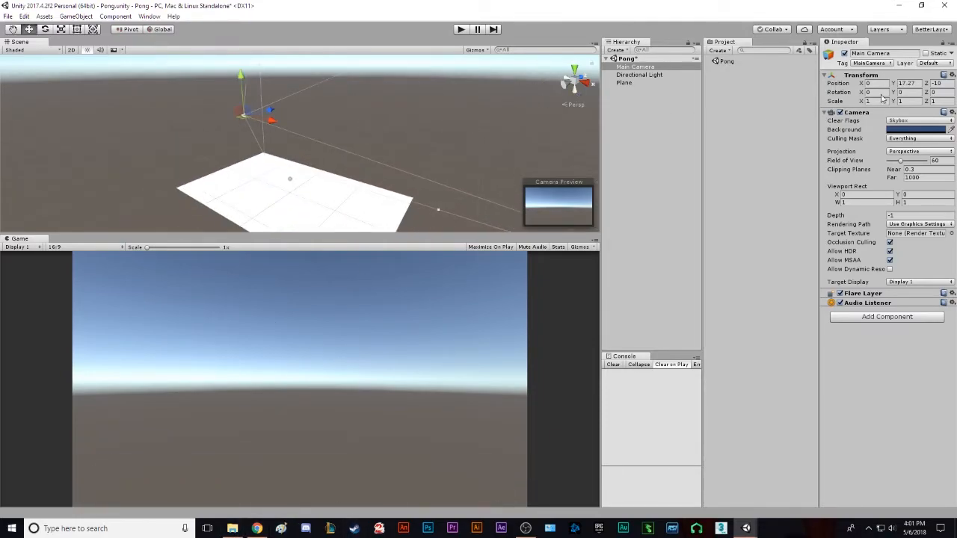
Step: Rotate the Main Camera to 90 on X so it looks straight down
key(e)
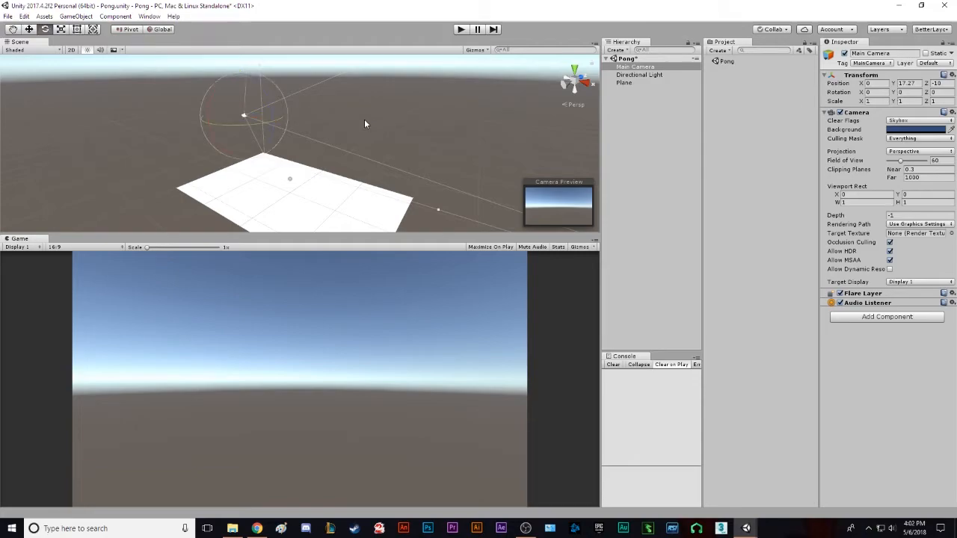
drag(224, 97, 218, 94)
key(ctrl+z)
click(883, 92)
text(90)
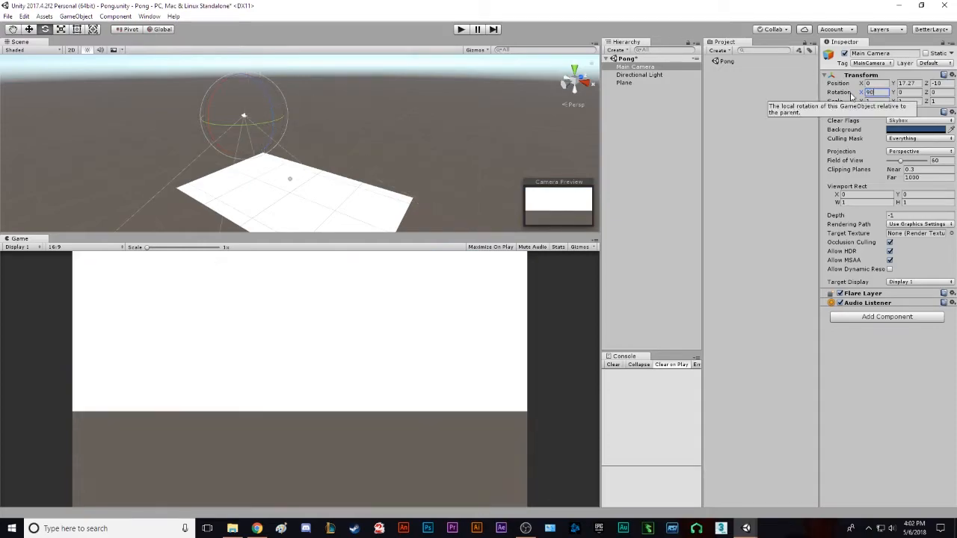
Step: Move the Main Camera over the plane's center to about -0.36 on Z and raise it to about 28.7 on Y
alt+drag(246, 149, 321, 106)
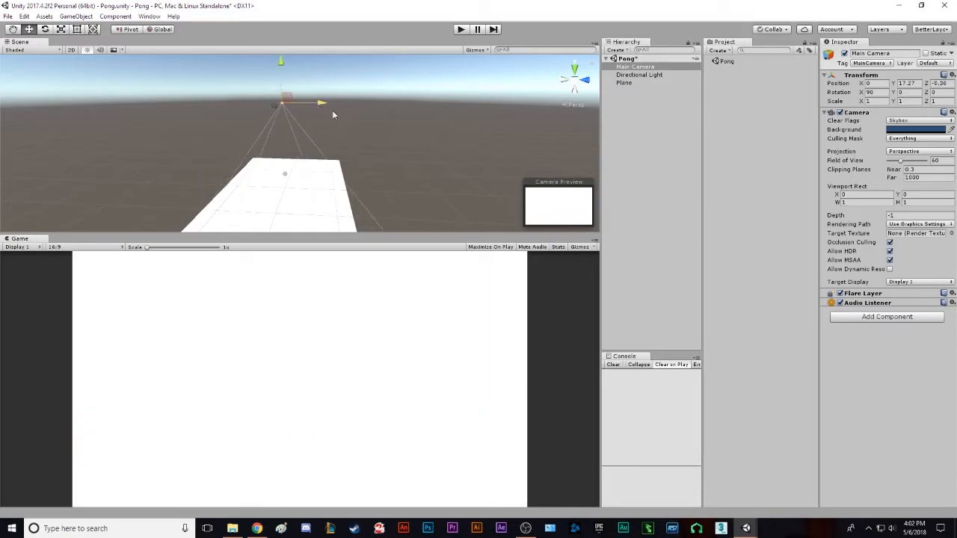
alt+drag(538, 134, 334, 133)
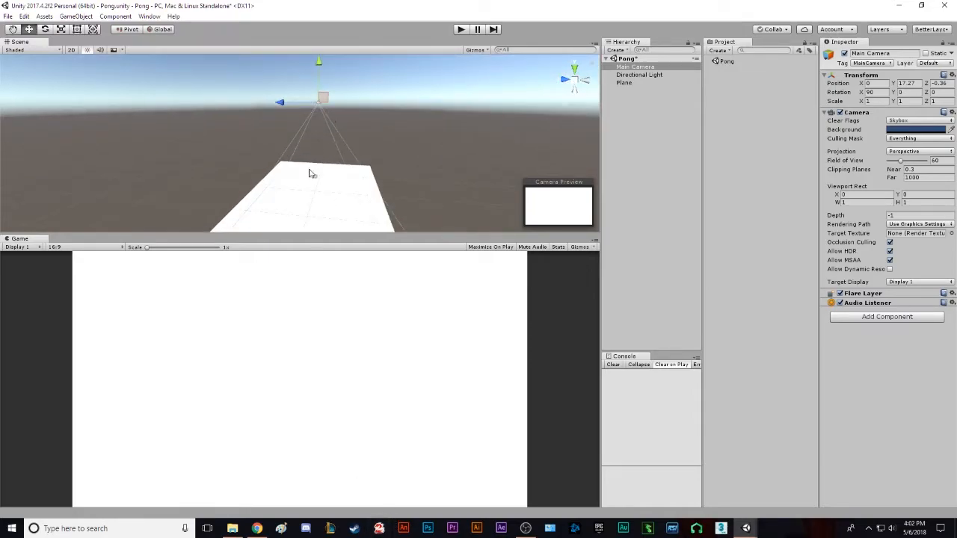
drag(320, 87, 330, 21)
alt+drag(339, 175, 202, 256)
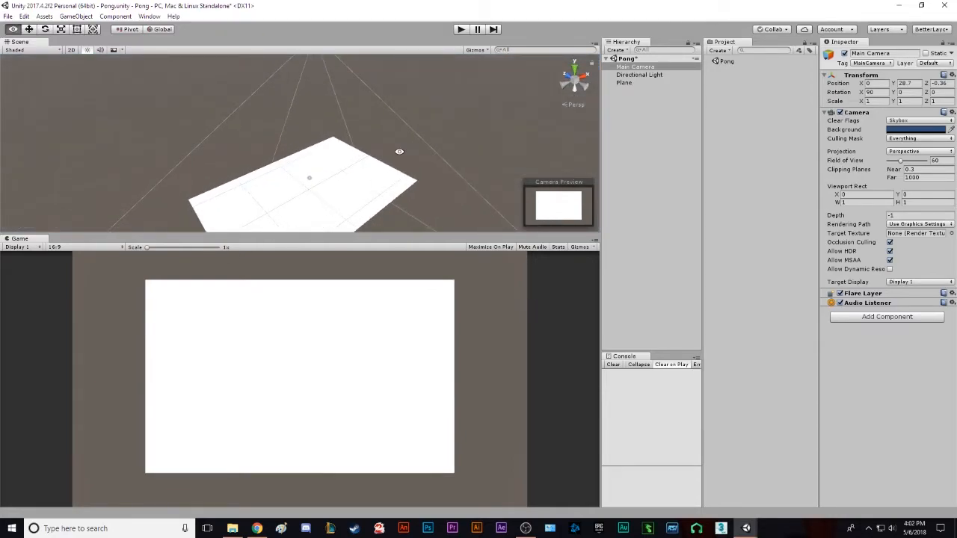
alt+drag(402, 154, 313, 182)
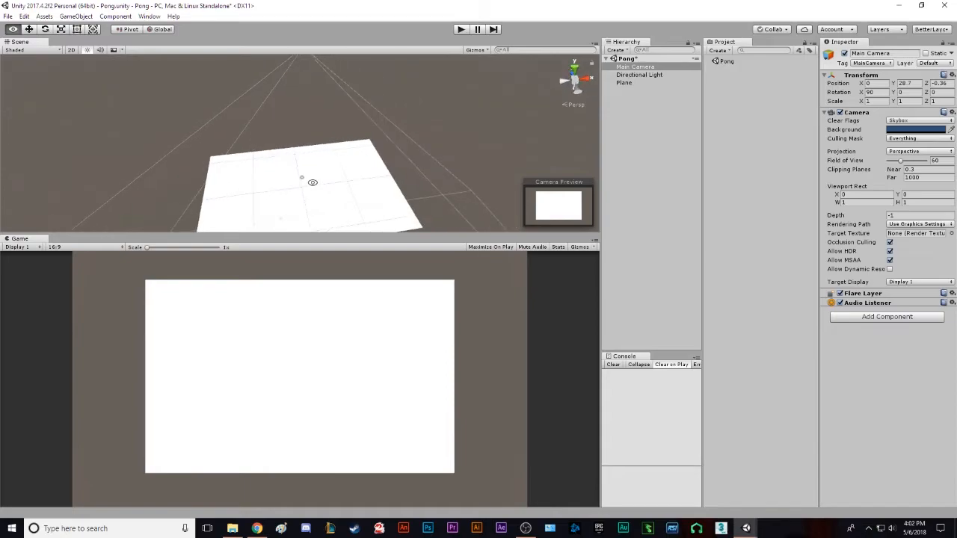
Step: Switch the Main Camera's projection to Orthographic and adjust its size to about 14.63 to frame the whole plane
click(912, 153)
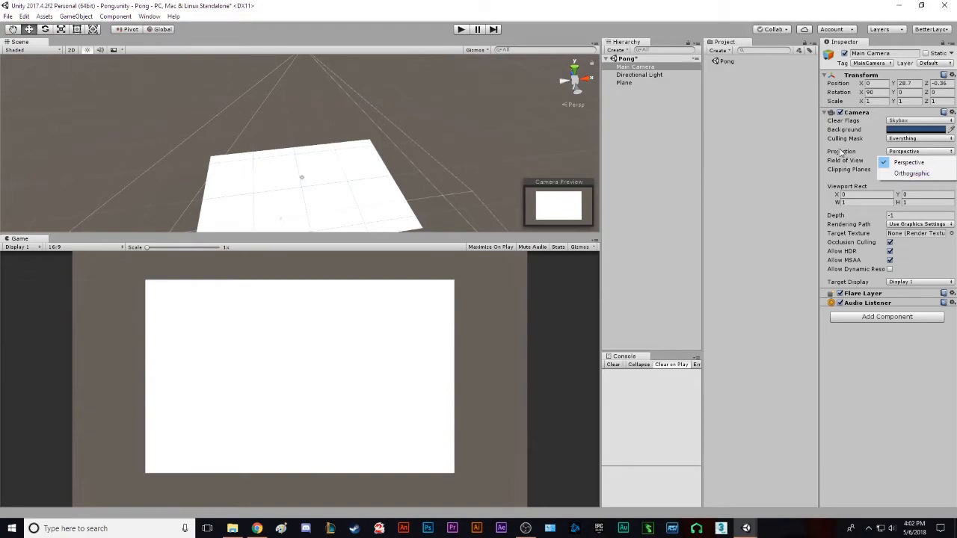
click(909, 174)
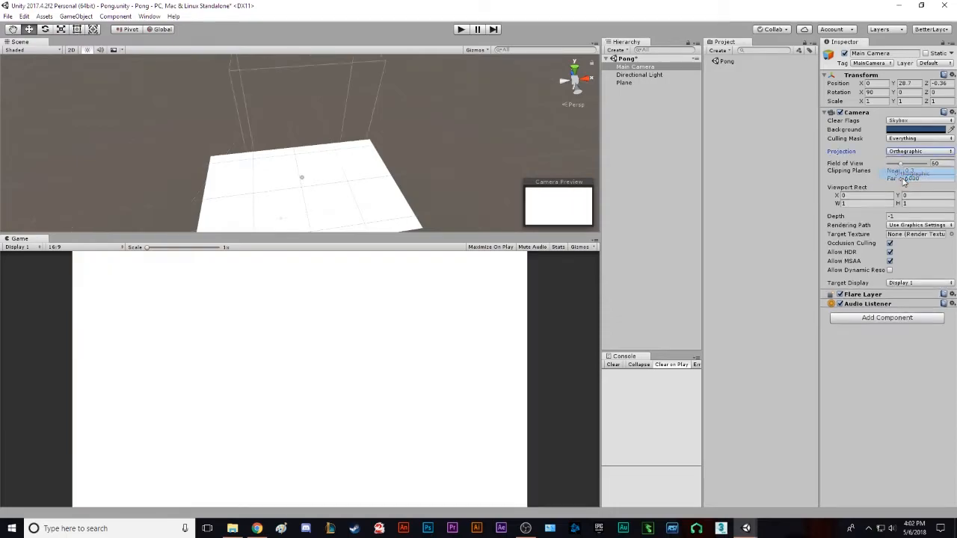
alt+drag(456, 120, 372, 142)
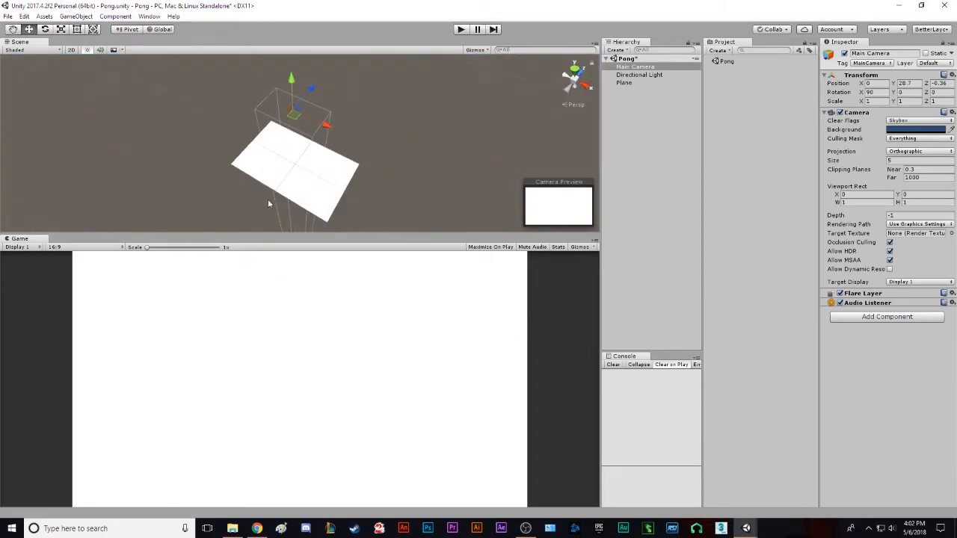
drag(838, 162, 65, 179)
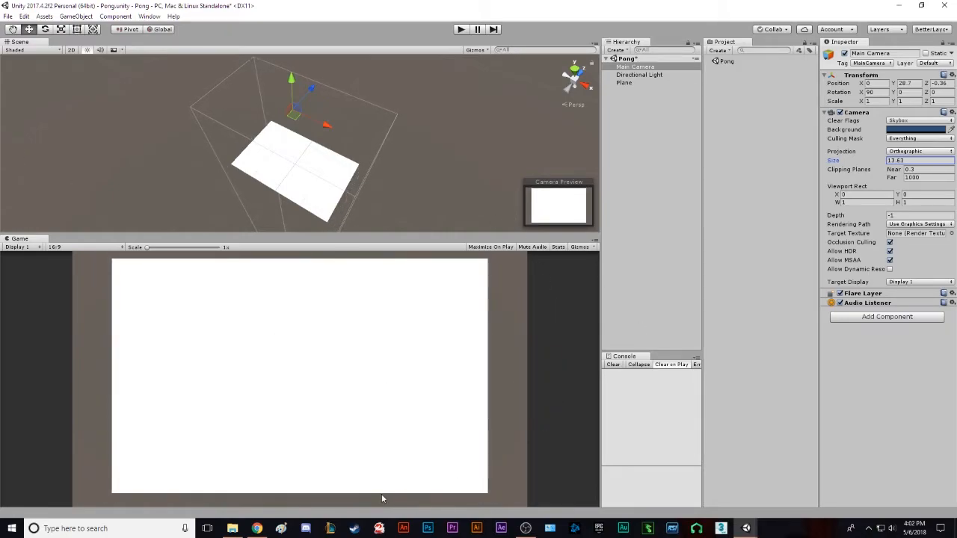
drag(840, 163, 848, 160)
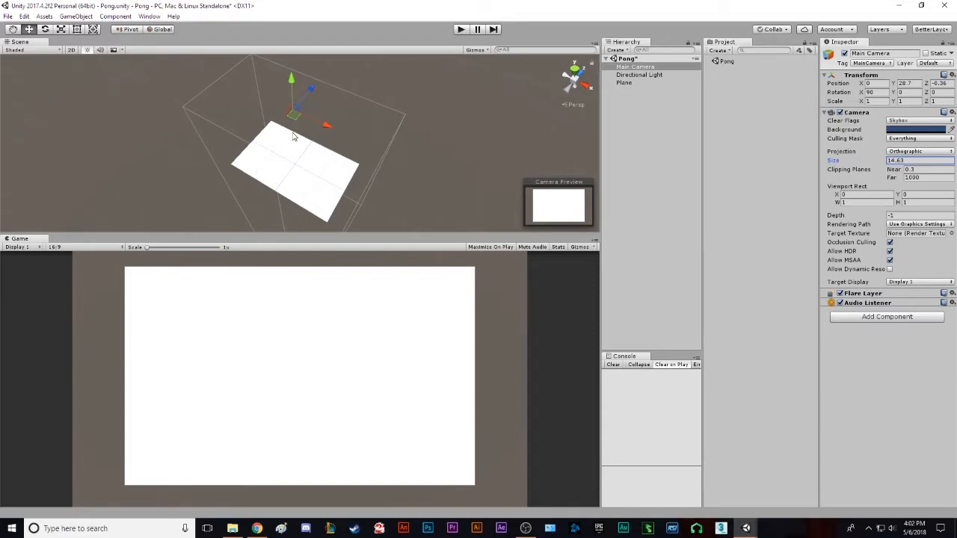
Step: Rename the plane object to Ground
click(452, 151)
mouse_move(403, 234)
mouse_down()
mouse_move(363, 216)
mouse_move(410, 191)
mouse_move(358, 317)
mouse_move(394, 240)
mouse_up()
alt+drag(299, 139, 393, 75)
scroll(317, 184, up, 7)
middle_drag(328, 209, 326, 119)
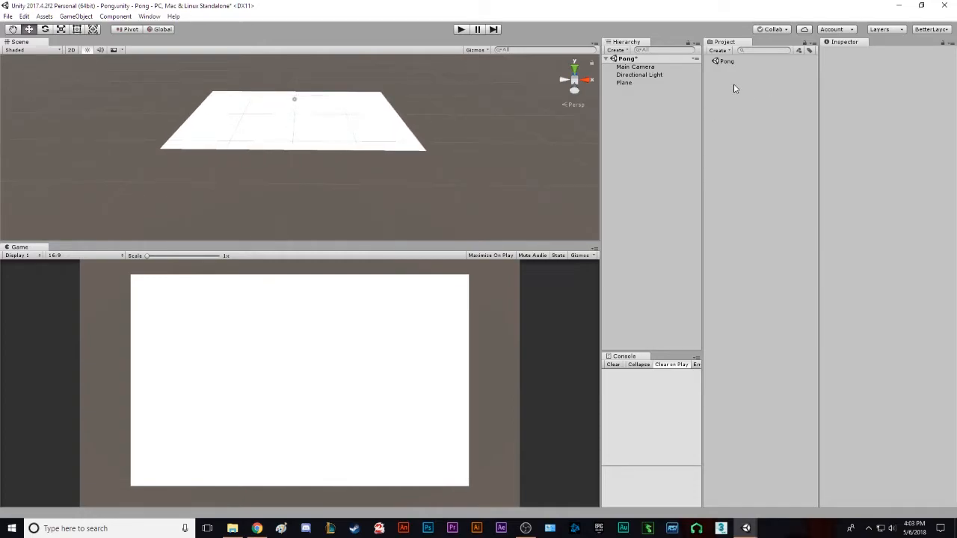
click(352, 122)
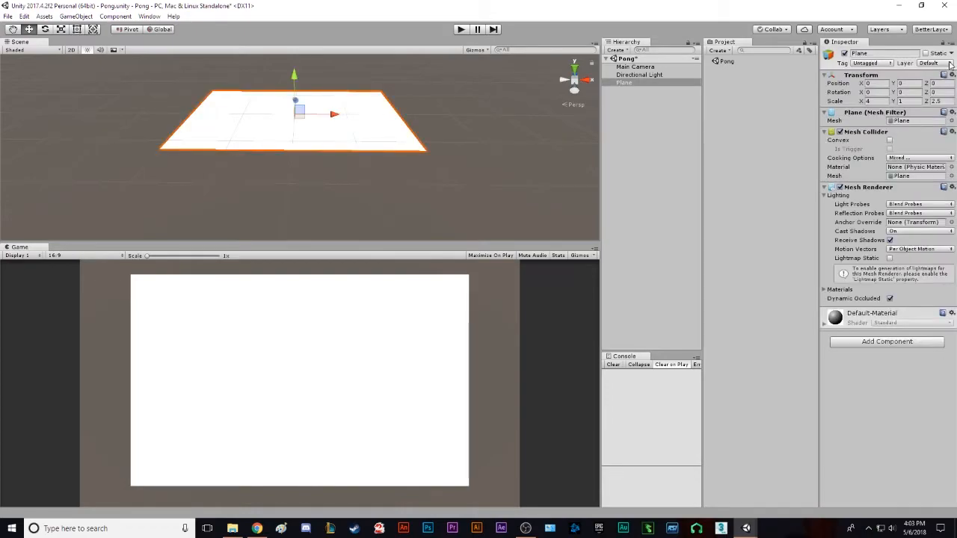
click(885, 51)
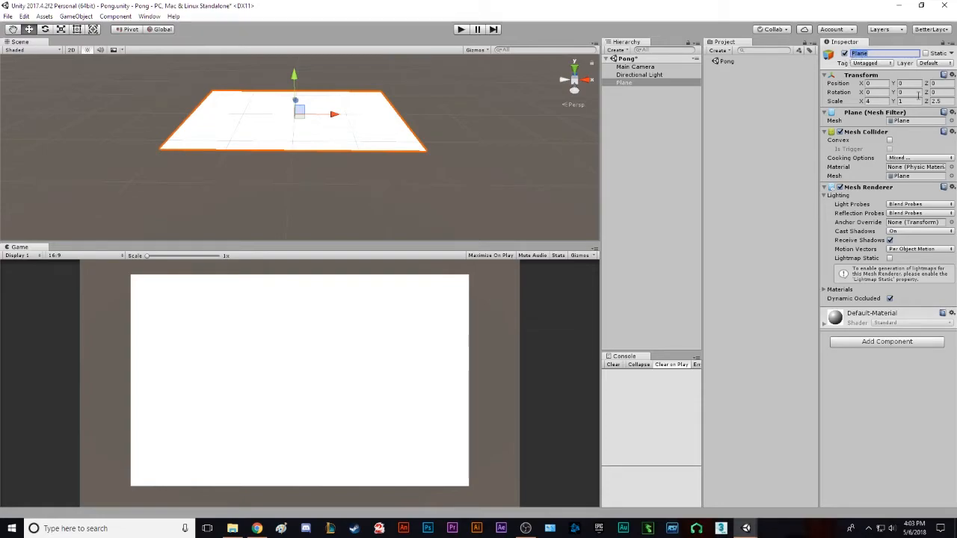
text(Ground)
key(Return)
right_click(732, 86)
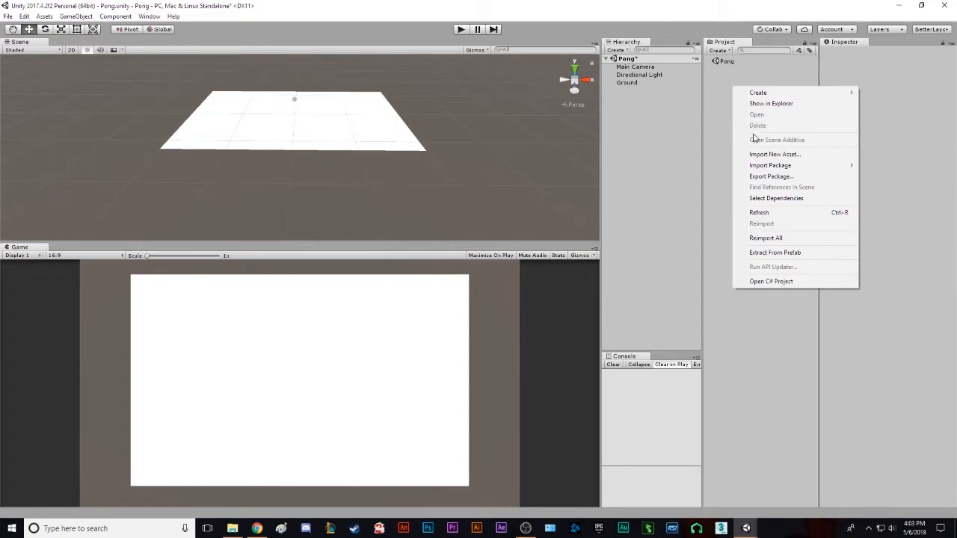
mouse_move(760, 95)
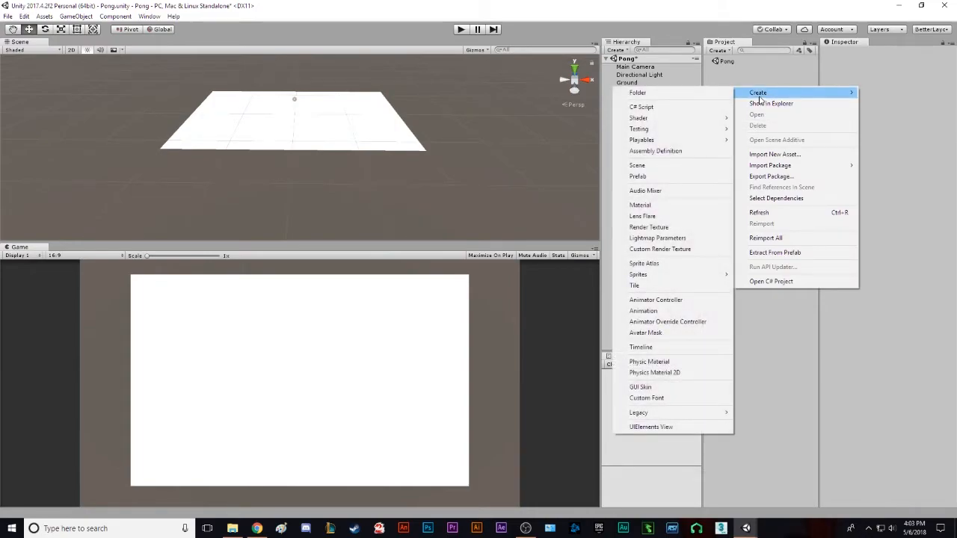
click(742, 77)
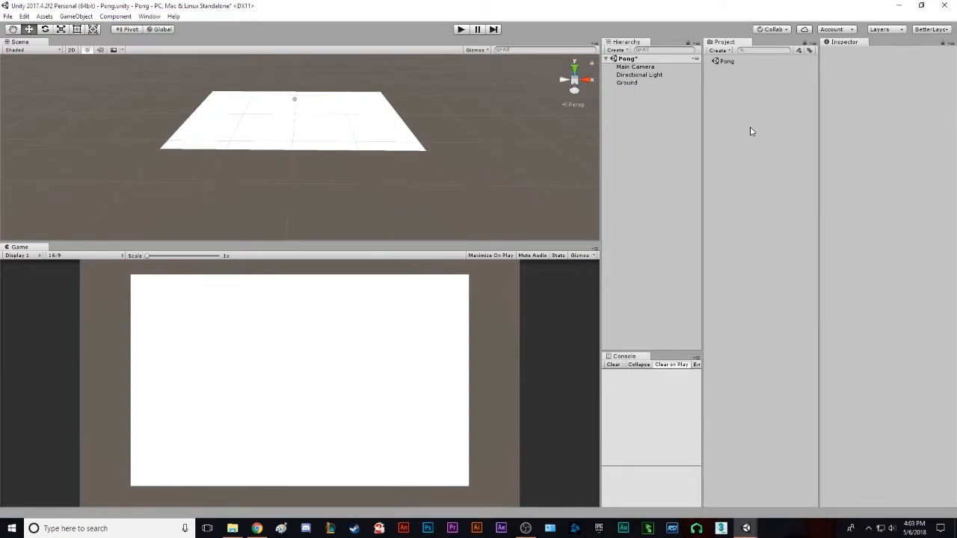
Step: Create a new material named Ground in the project and apply it to the ground plane
right_click(736, 89)
mouse_move(755, 91)
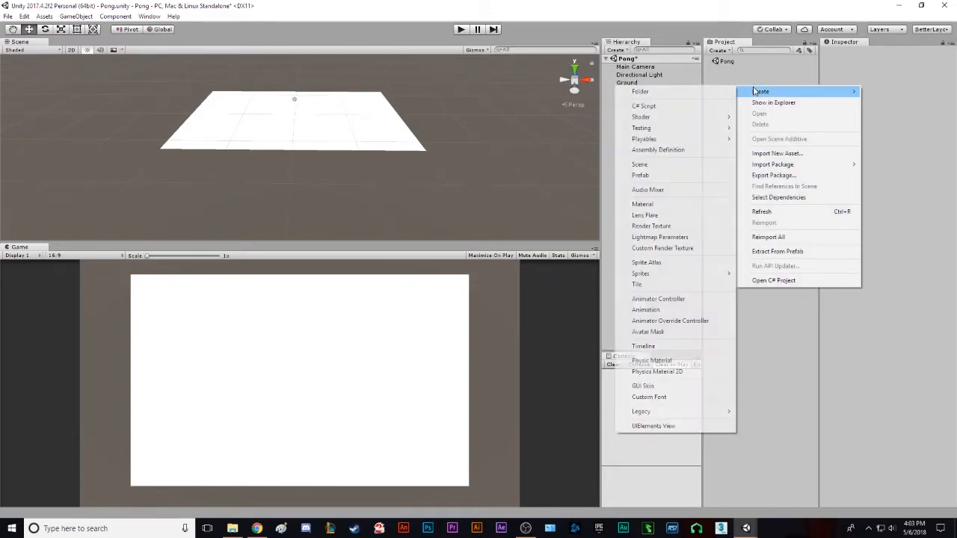
click(642, 204)
text(G)
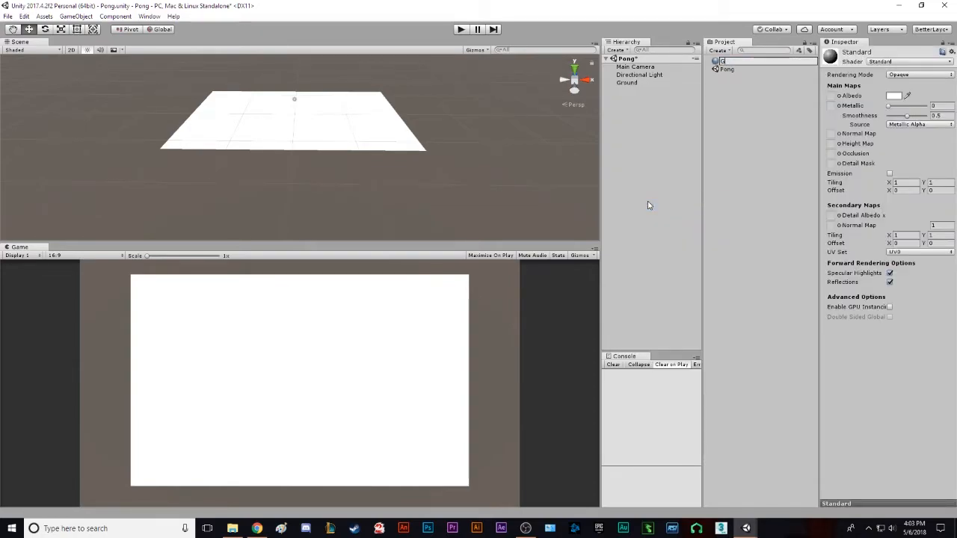
text(round)
key(Return)
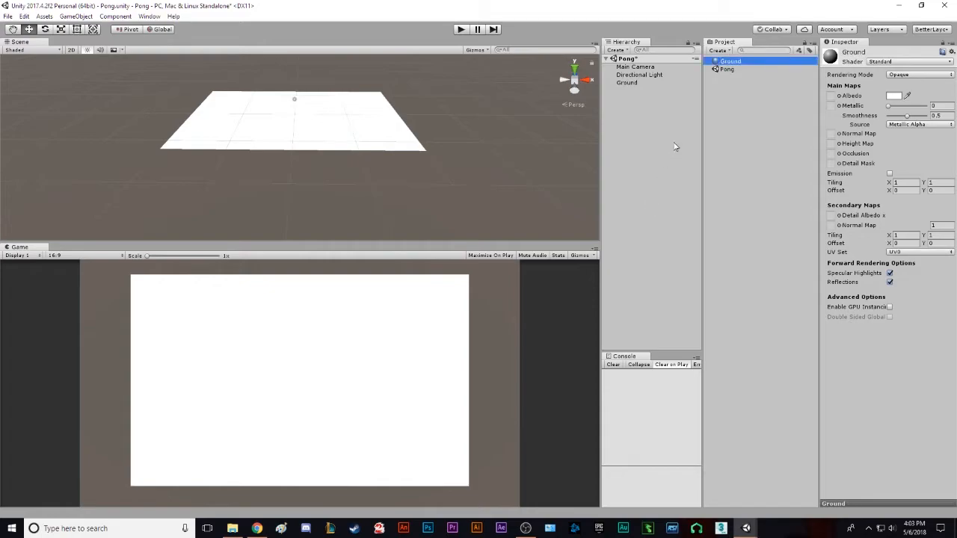
drag(748, 63, 377, 133)
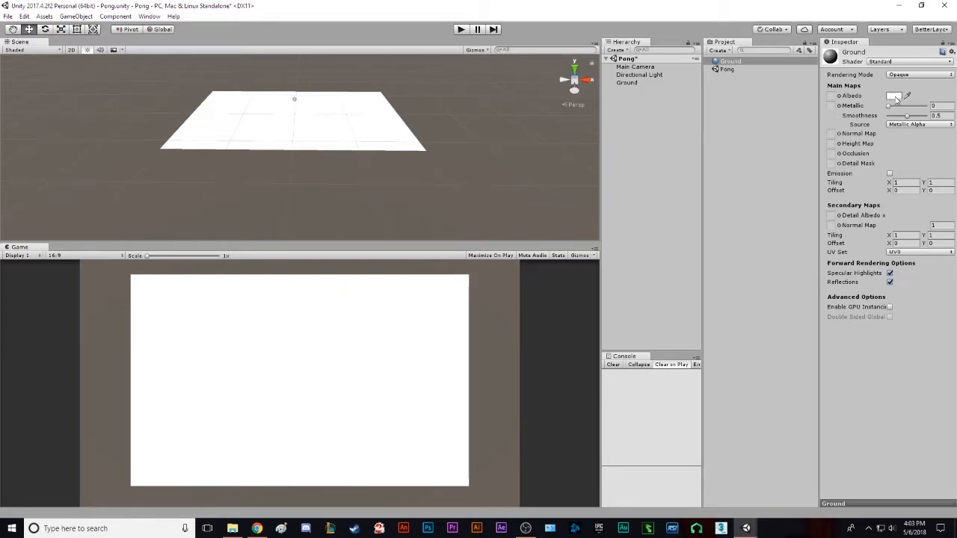
Step: Set the Ground material's albedo color to dark blue, hex 1C1938FF
click(734, 63)
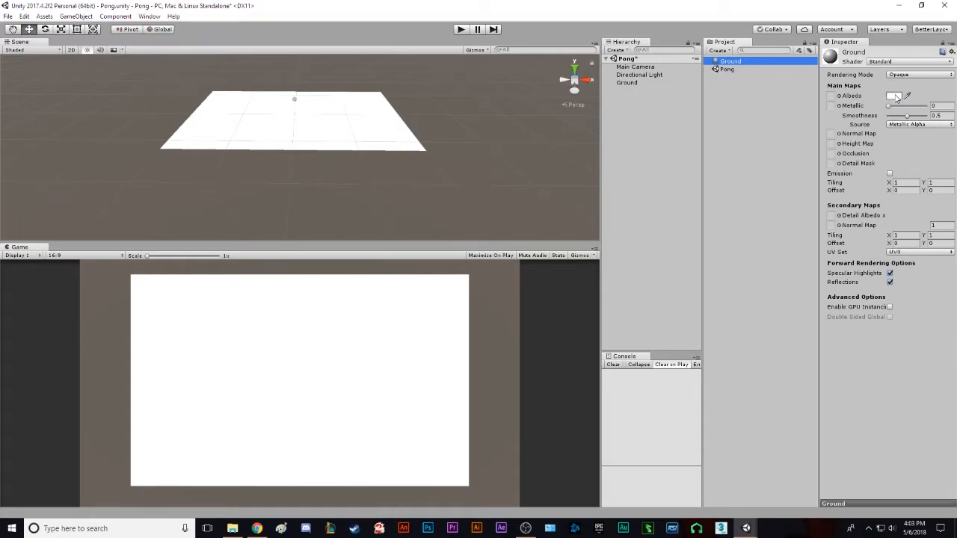
click(893, 97)
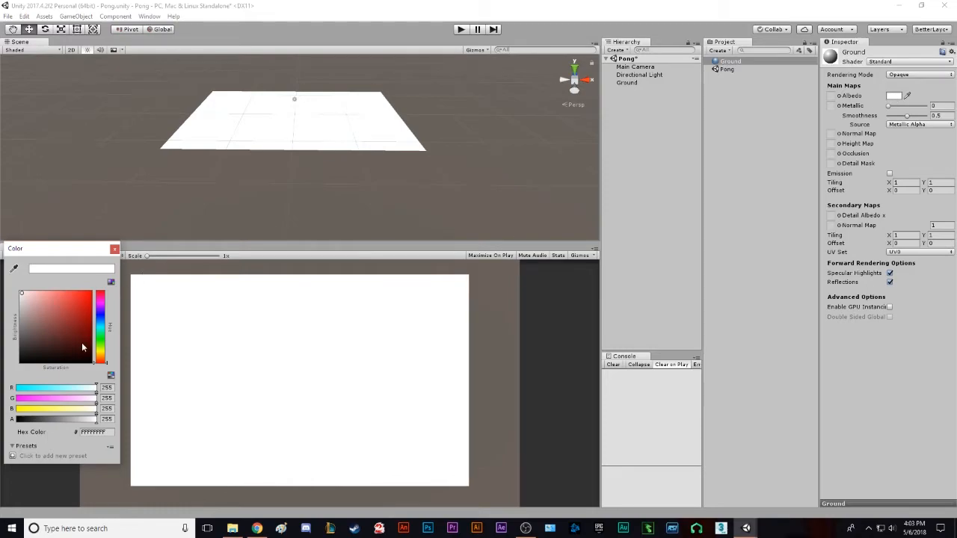
drag(103, 326, 60, 341)
drag(65, 342, 59, 345)
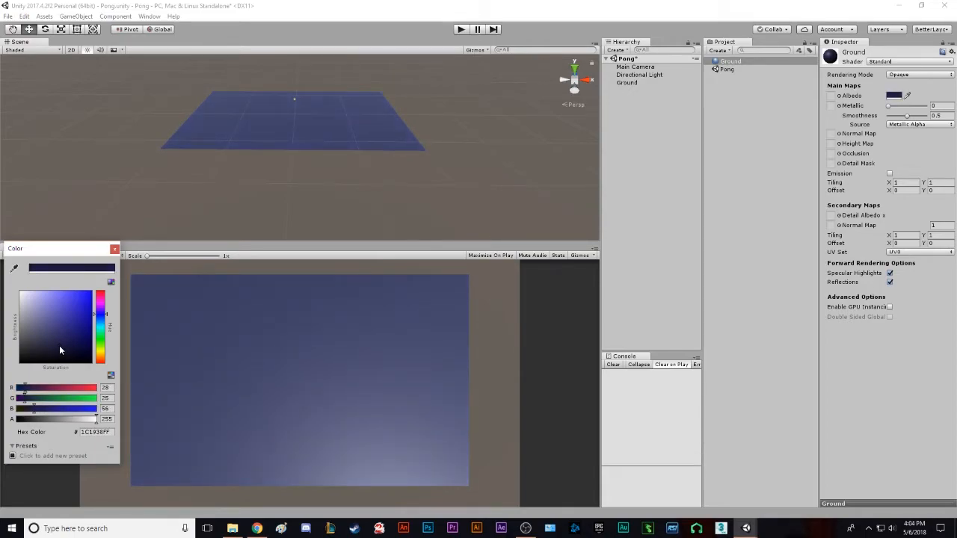
click(115, 250)
alt+drag(340, 141, 351, 291)
middle_drag(393, 116, 405, 217)
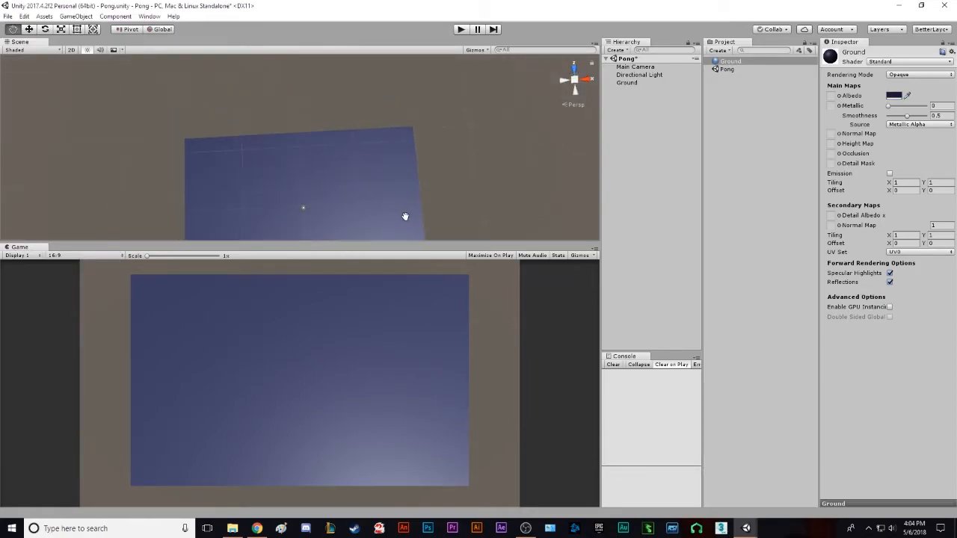
alt+drag(405, 217, 267, 114)
alt+drag(348, 140, 429, 168)
middle_drag(498, 148, 473, 132)
middle_drag(425, 104, 397, 147)
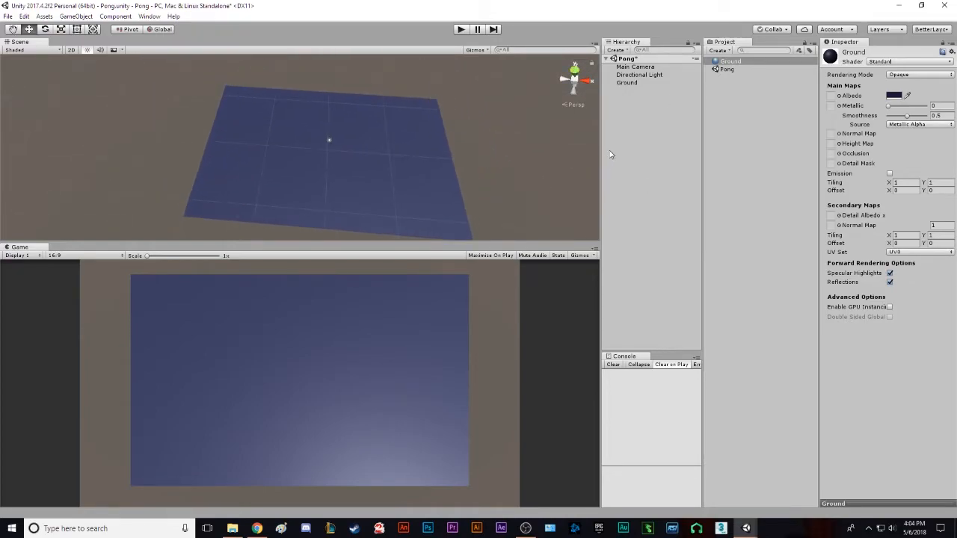
Step: Create an empty game object in the scene and reset its transform to the origin
click(619, 109)
right_click(619, 109)
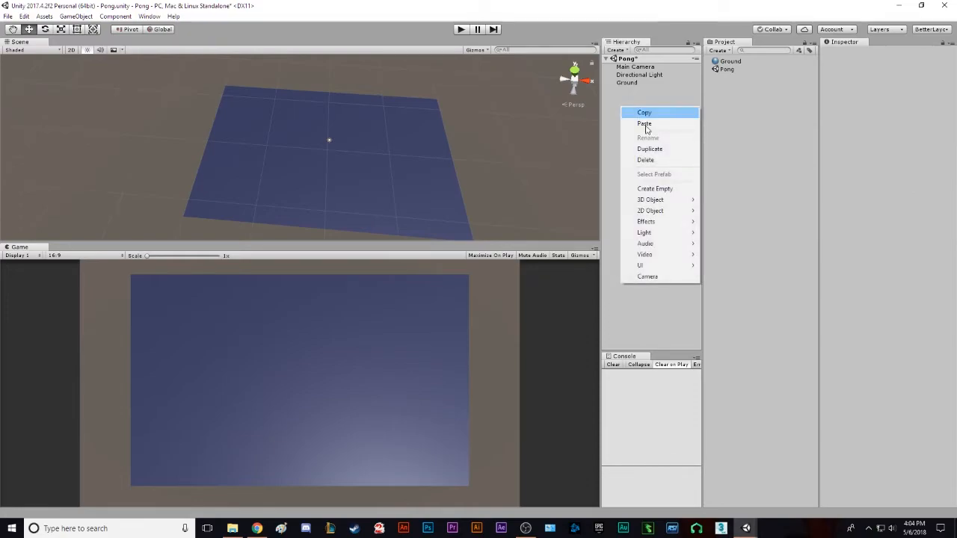
click(651, 191)
click(952, 75)
click(895, 87)
Step: Rename the empty game object to Walls
alt+drag(464, 101, 417, 98)
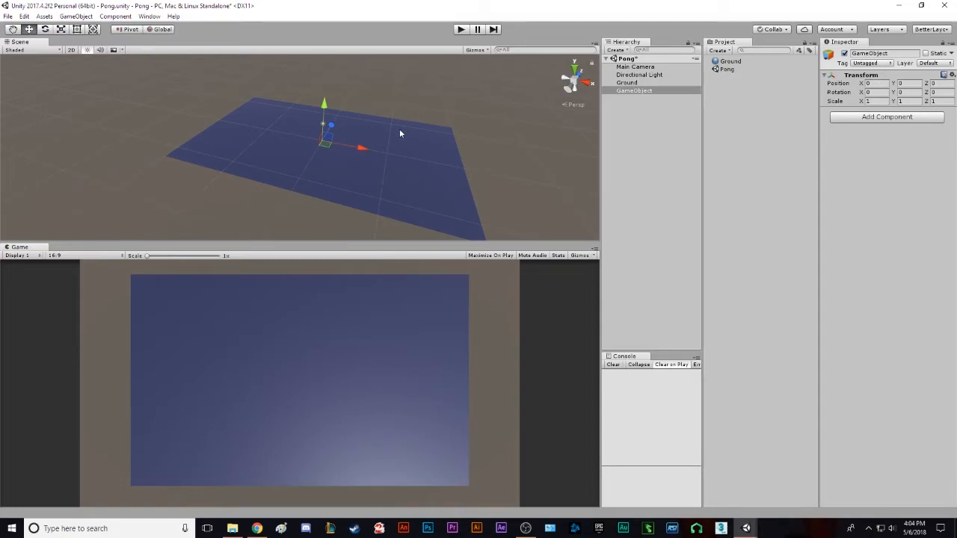
scroll(400, 130, up, 4)
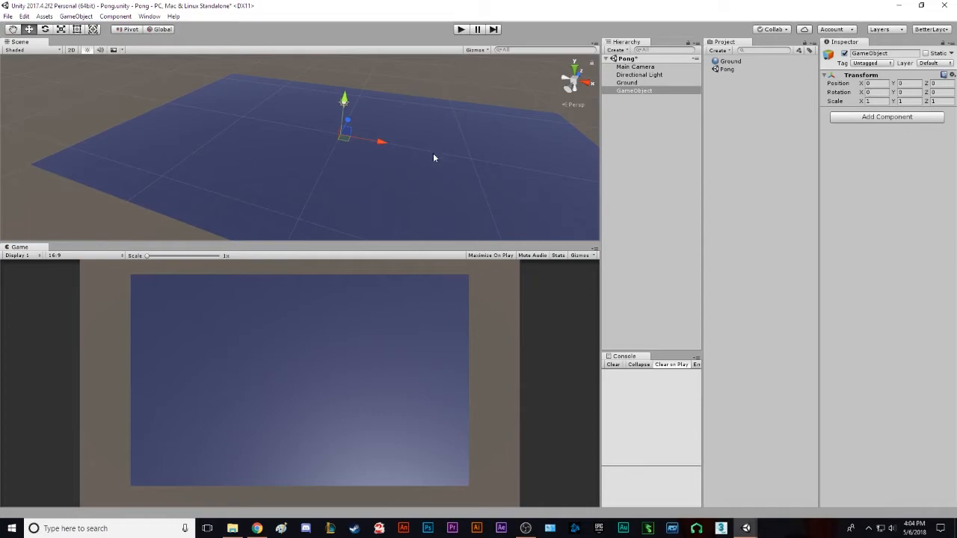
scroll(344, 144, up, 2)
middle_drag(344, 144, 311, 122)
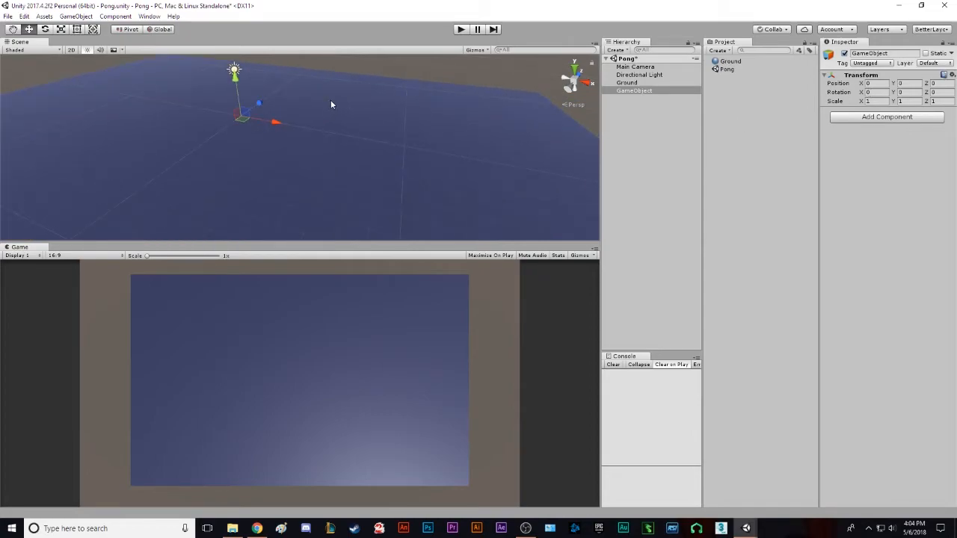
click(633, 92)
click(895, 52)
text(Walla)
key(Return)
Step: Add a 3D cube to the scene and reset its transform to the origin
click(635, 130)
right_click(626, 113)
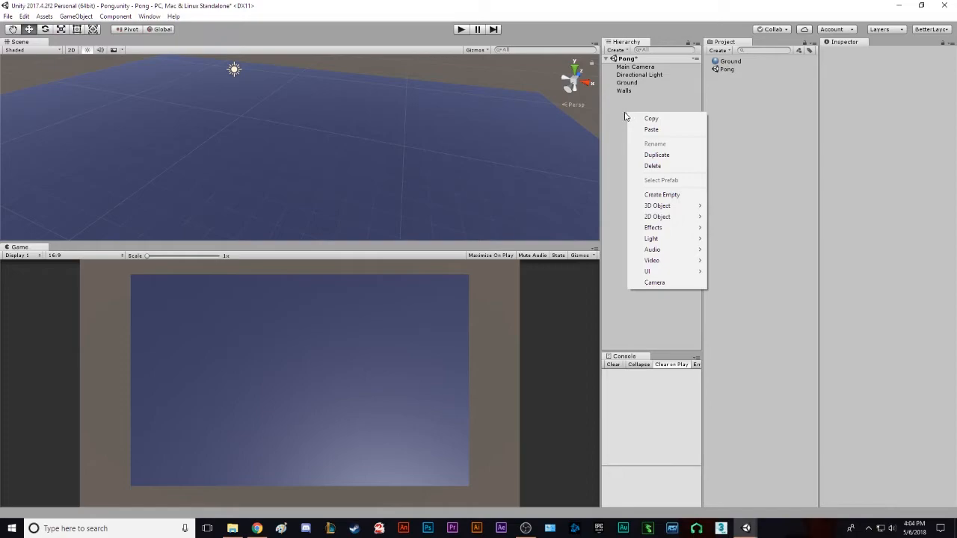
mouse_move(653, 206)
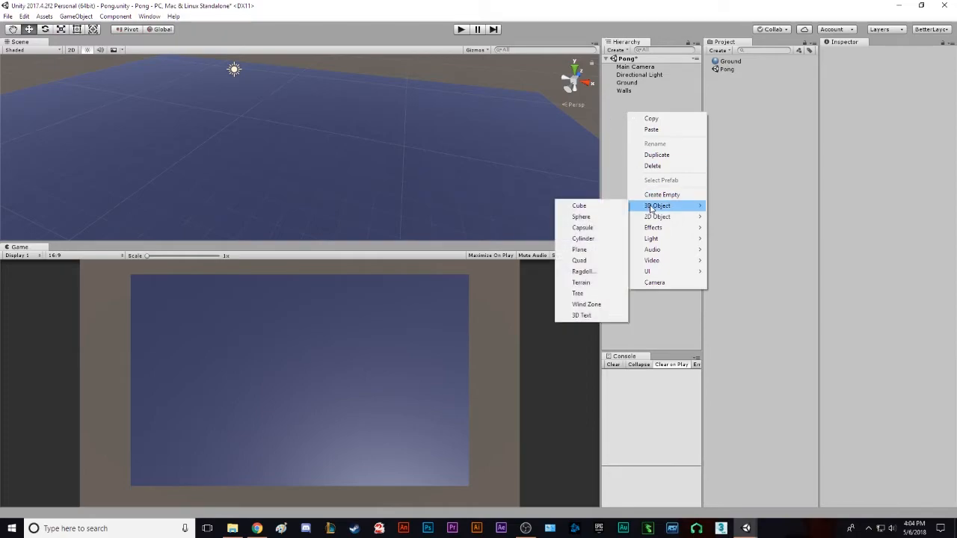
click(618, 206)
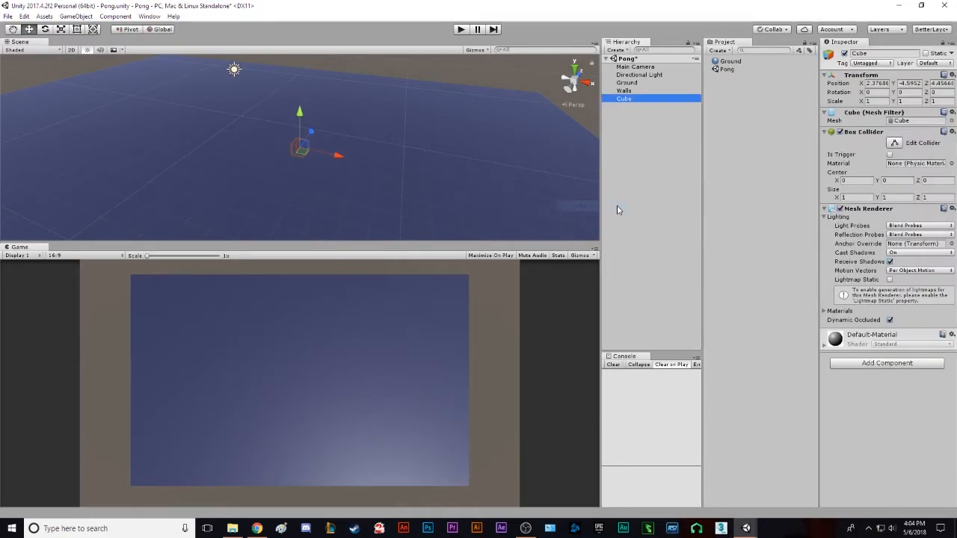
click(951, 75)
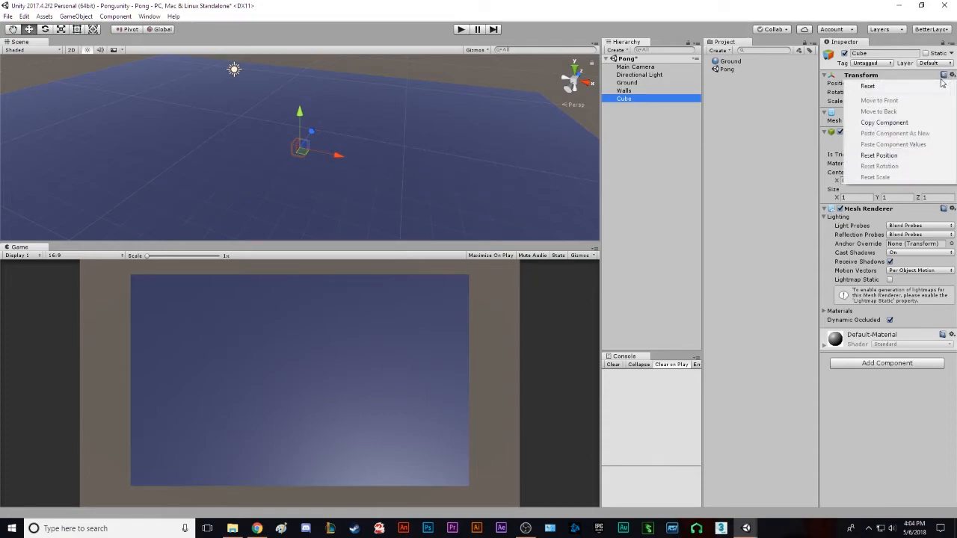
click(867, 81)
Step: Set the cube's Y position to 0.5
alt+drag(251, 161, 284, 156)
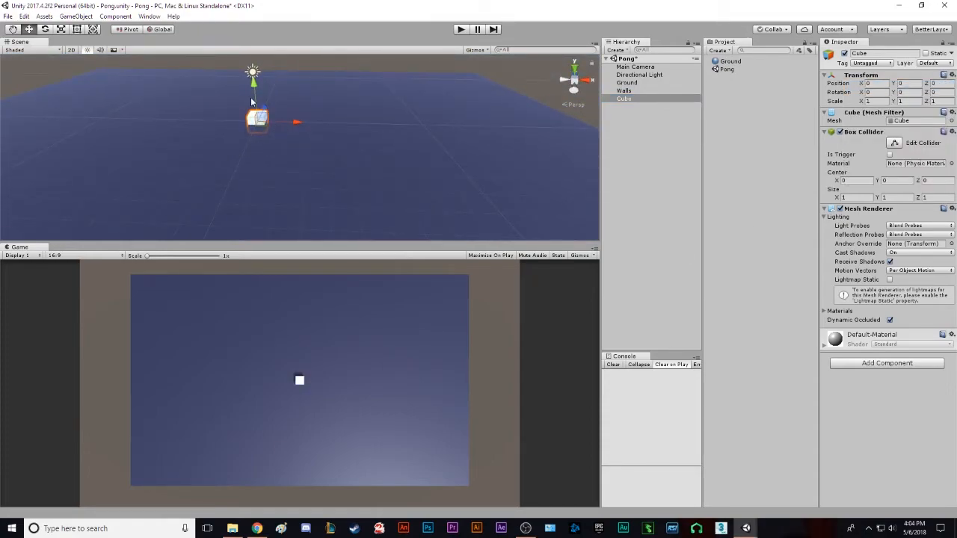
click(912, 85)
text(5)
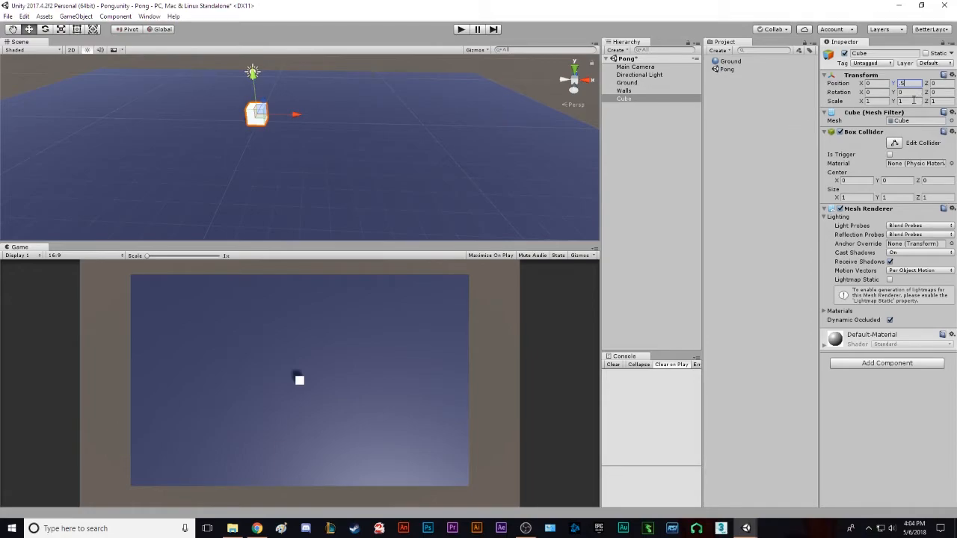
alt+drag(272, 172, 269, 99)
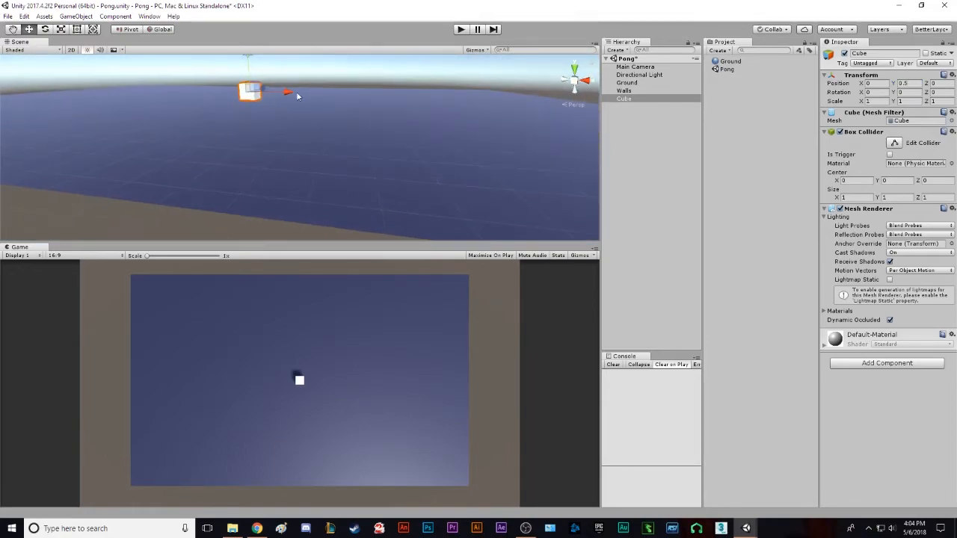
Step: Set the cube's Y scale to 2 and its Y position to 1 so it rests on the ground
click(903, 102)
text(2)
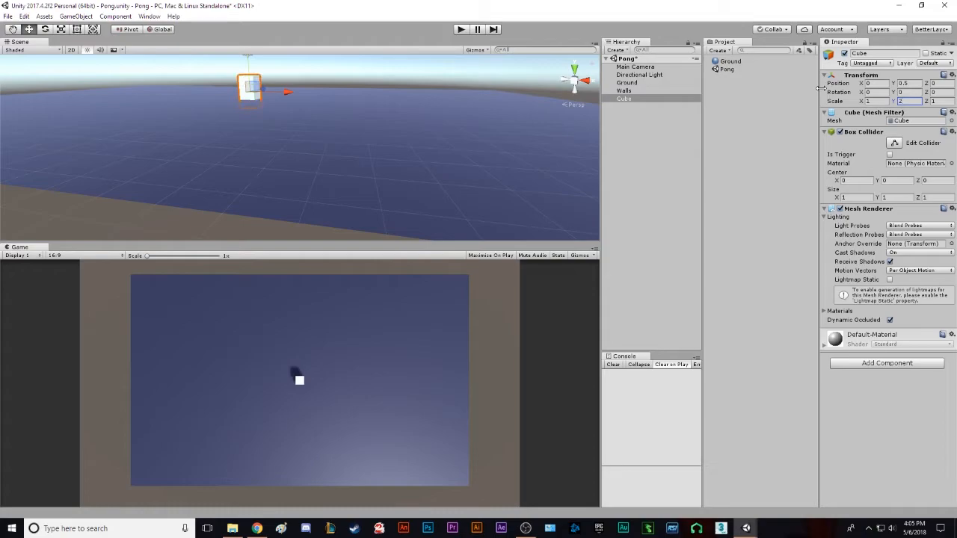
click(916, 83)
text(1)
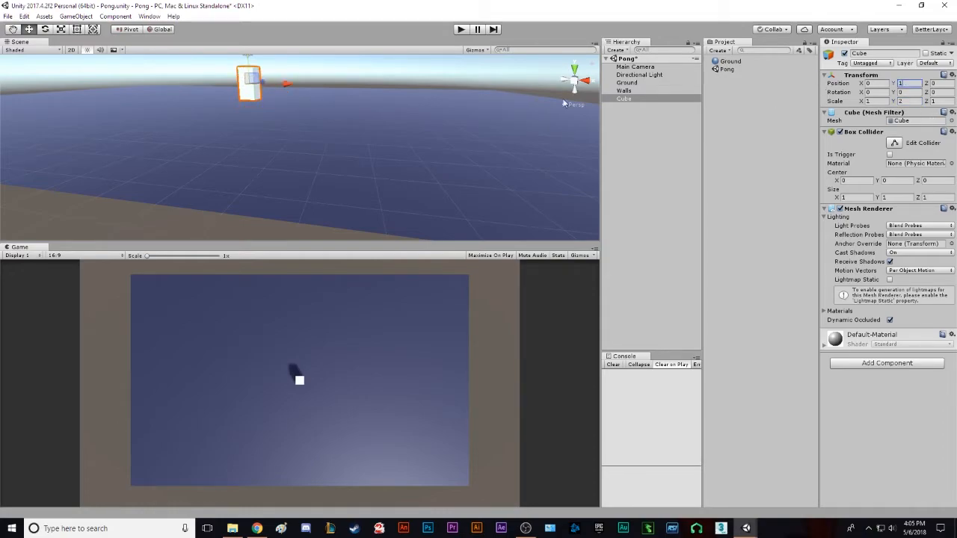
click(357, 73)
alt+drag(316, 87, 284, 119)
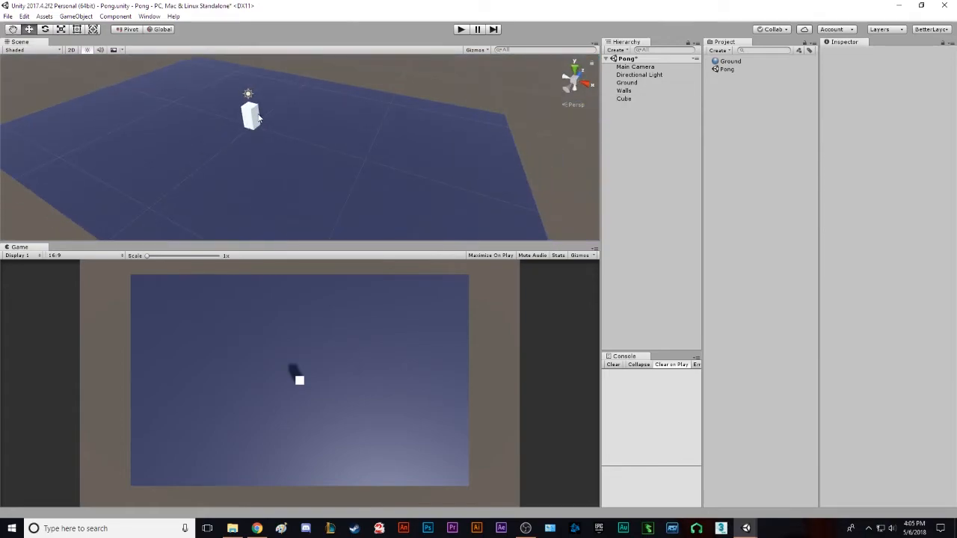
Step: Move the cube along X to the ground's short edge and set its X position to 20
click(254, 97)
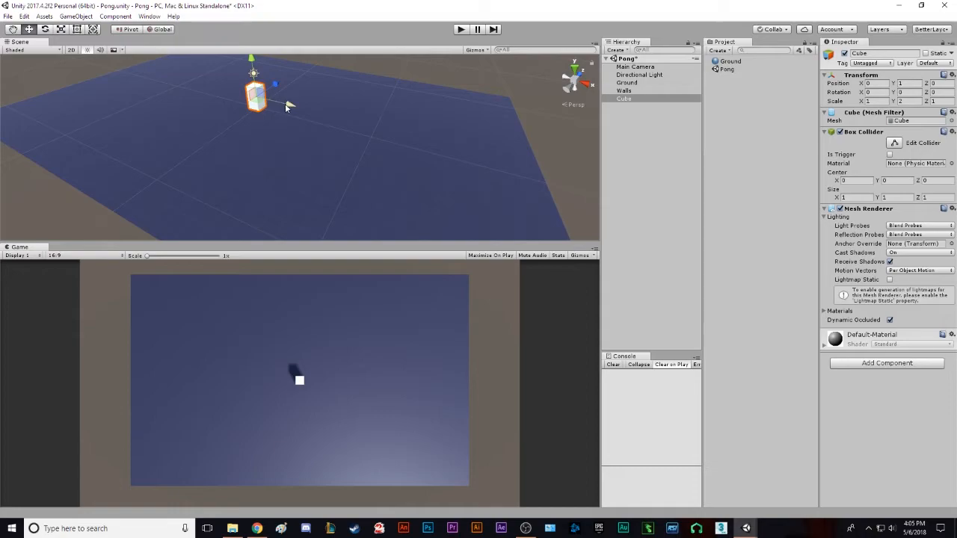
click(389, 148)
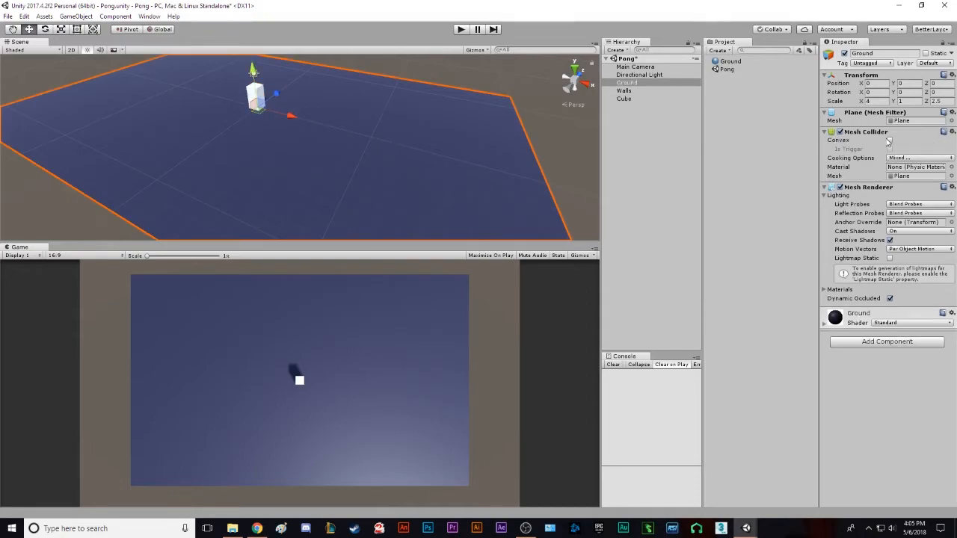
drag(293, 117, 482, 153)
click(257, 96)
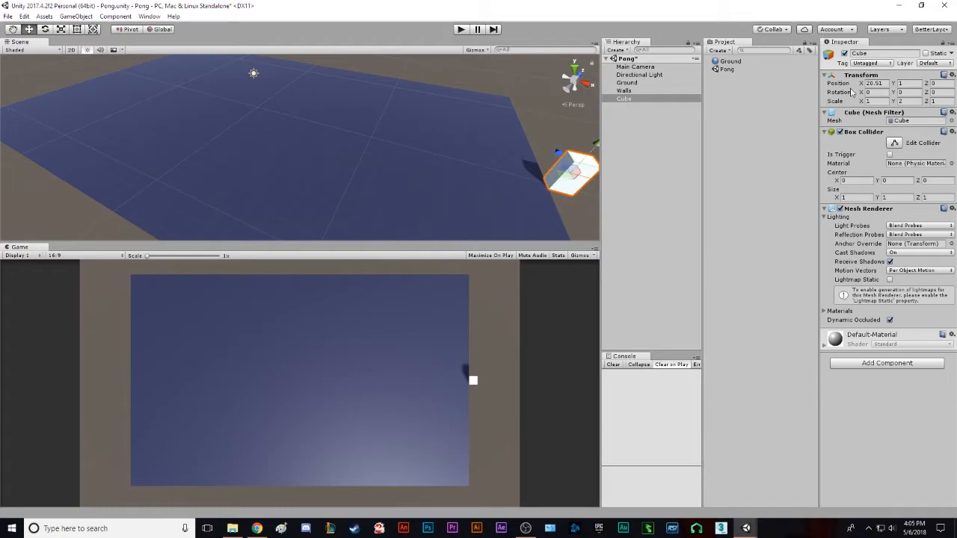
click(882, 83)
text(20)
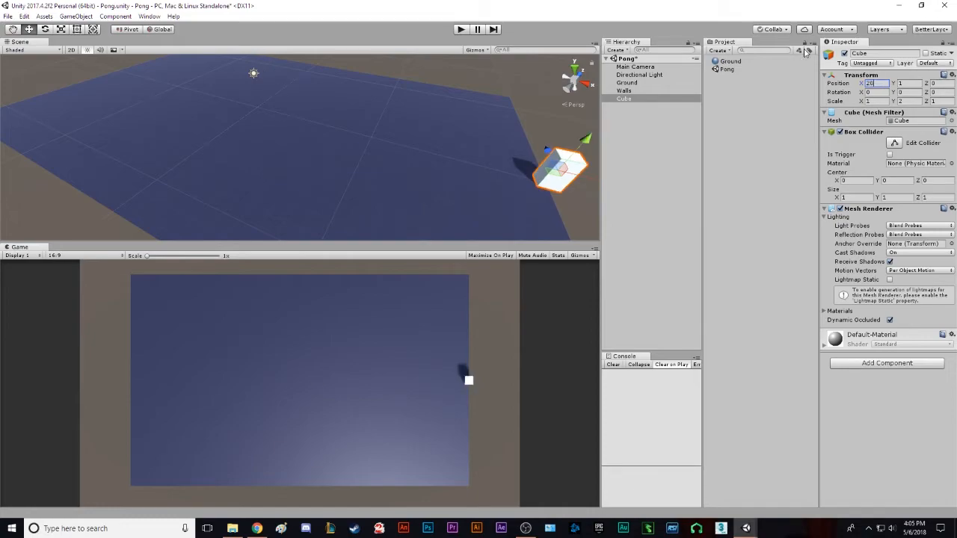
scroll(488, 182, down, 5)
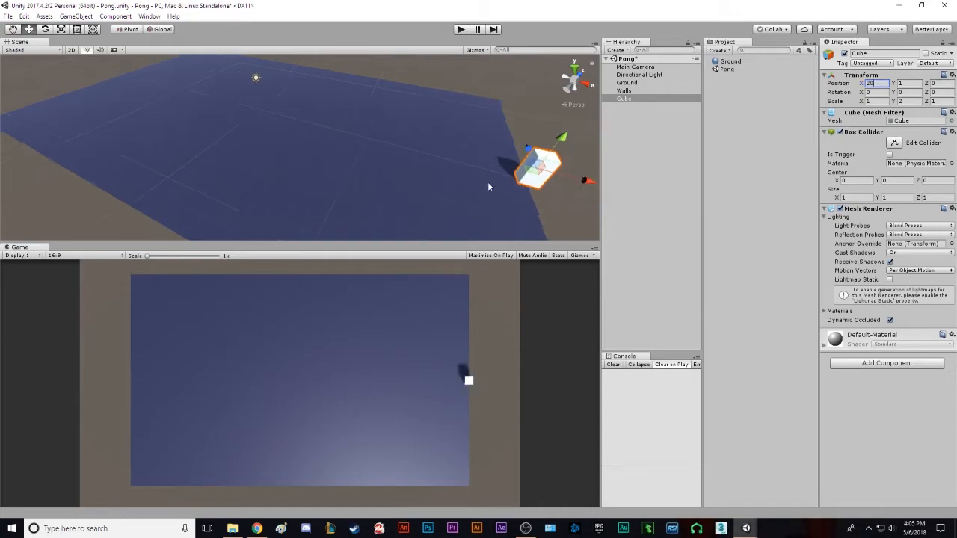
Step: Duplicate the cube and set the copy's X position to -20 at the opposite short edge
click(626, 105)
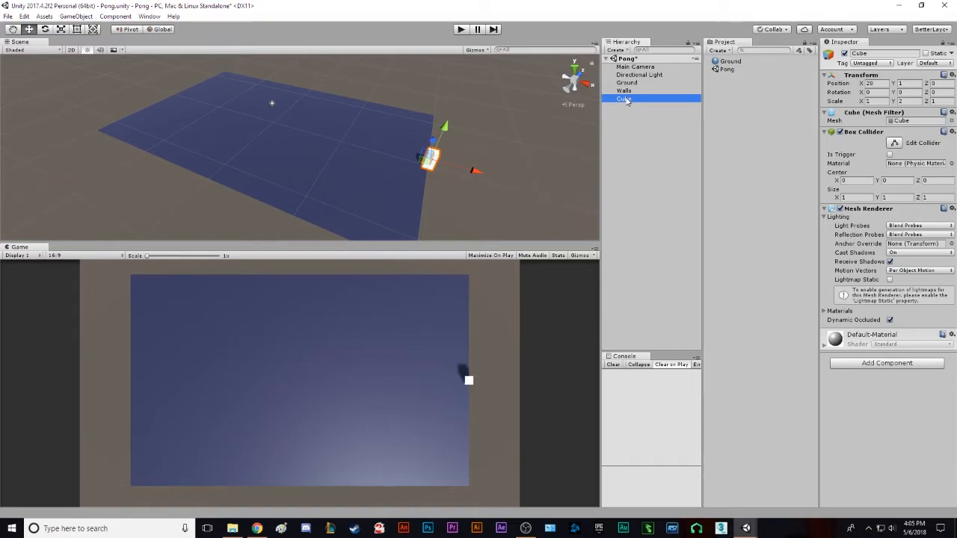
key(ctrl+d)
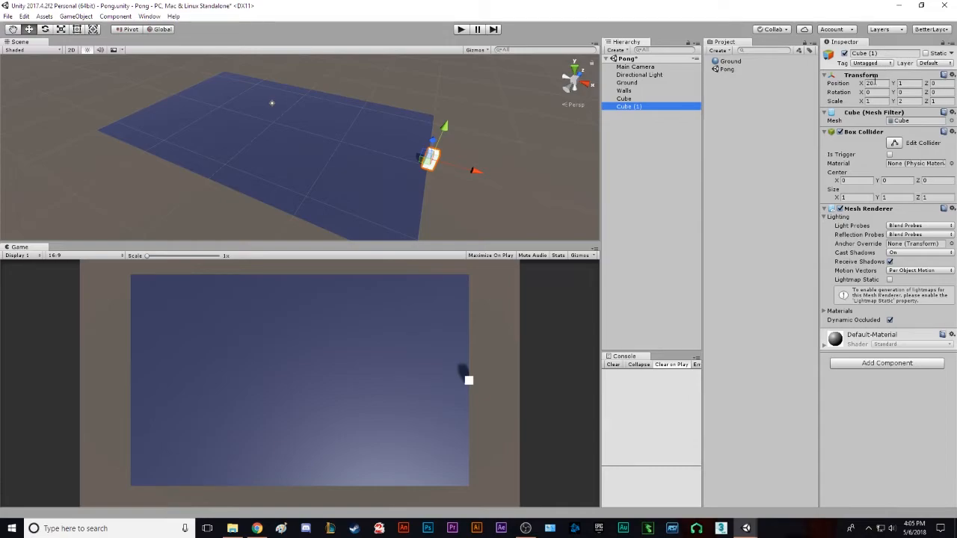
click(876, 83)
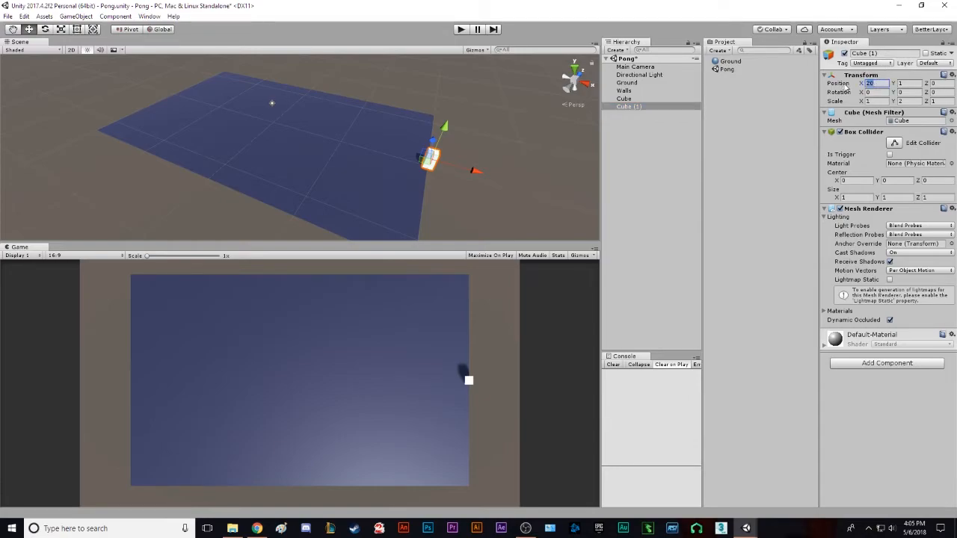
text(-20)
key(Return)
alt+drag(204, 139, 448, 120)
Step: Duplicate Cube (1), reset the copy's position and set its Y position to 1
click(634, 107)
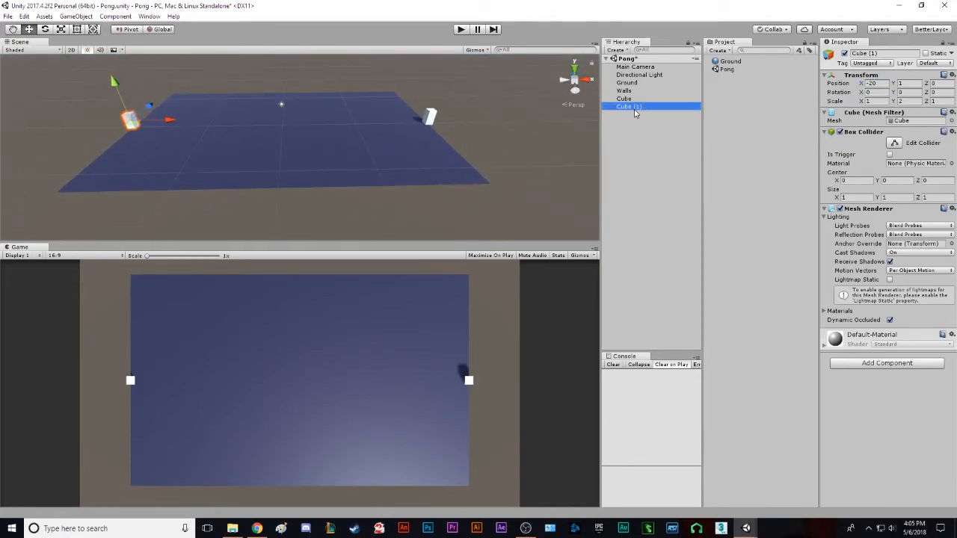
key(ctrl+d)
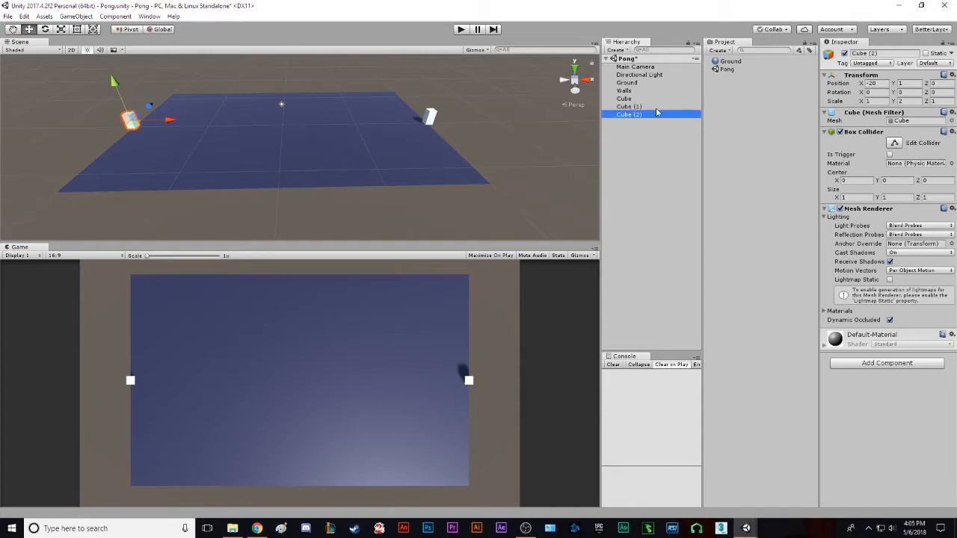
click(951, 75)
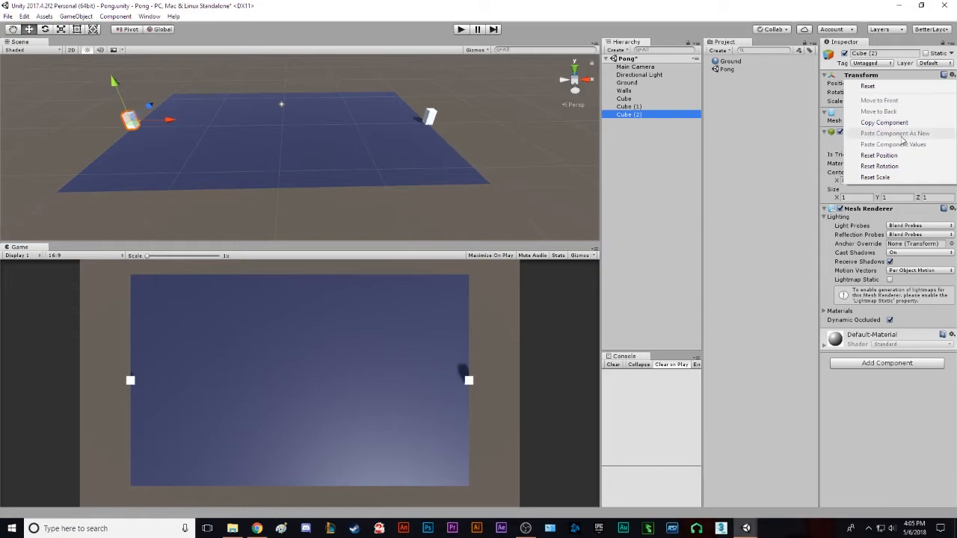
click(897, 156)
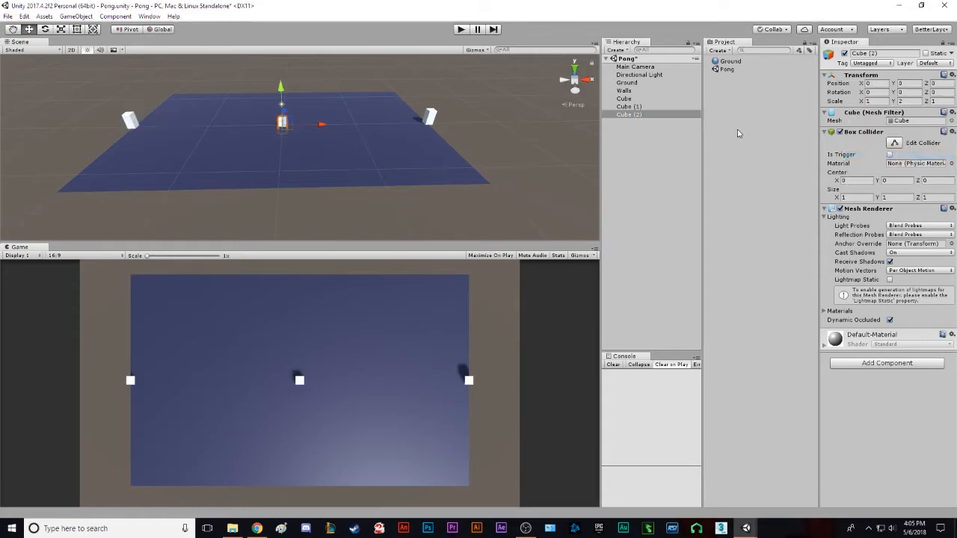
click(912, 84)
text(1)
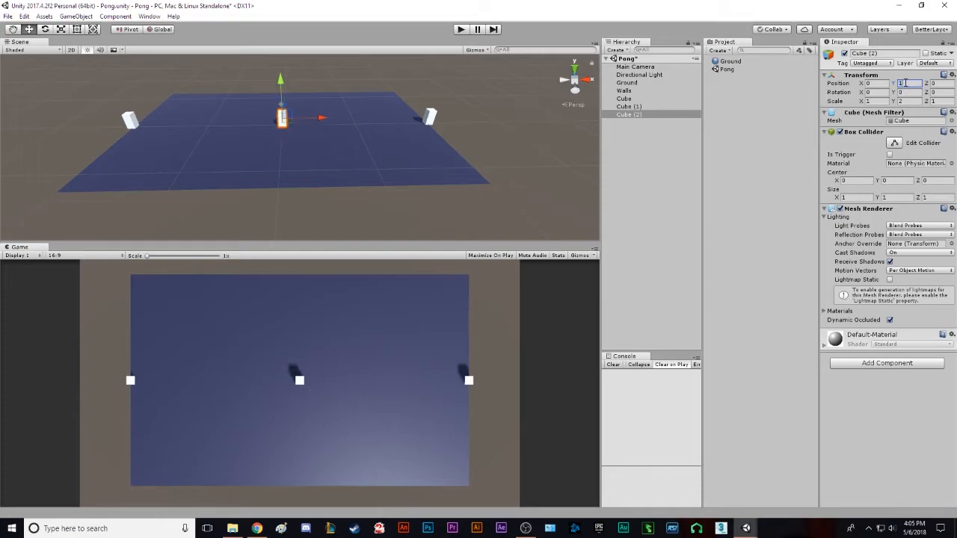
Step: Move Cube (2) to the ground's long edge and set its Z position to -13
alt+drag(441, 99, 229, 129)
click(943, 83)
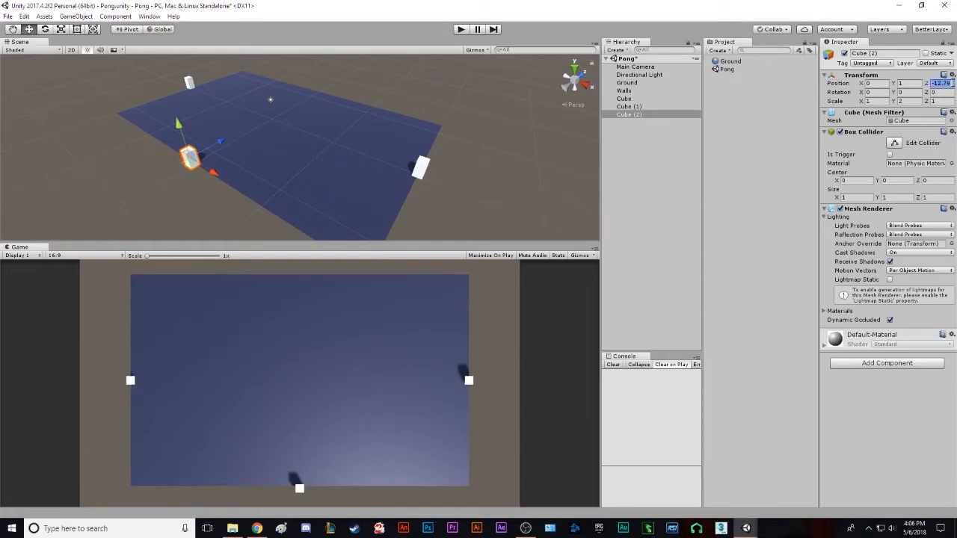
text(-13)
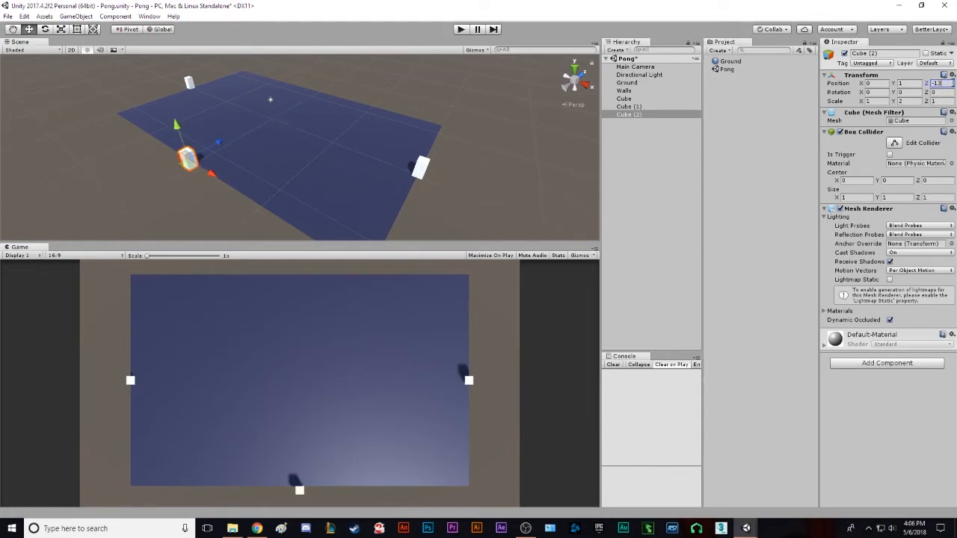
Step: Examine up close how the wall cubes sit against the edges of the ground
text(f)
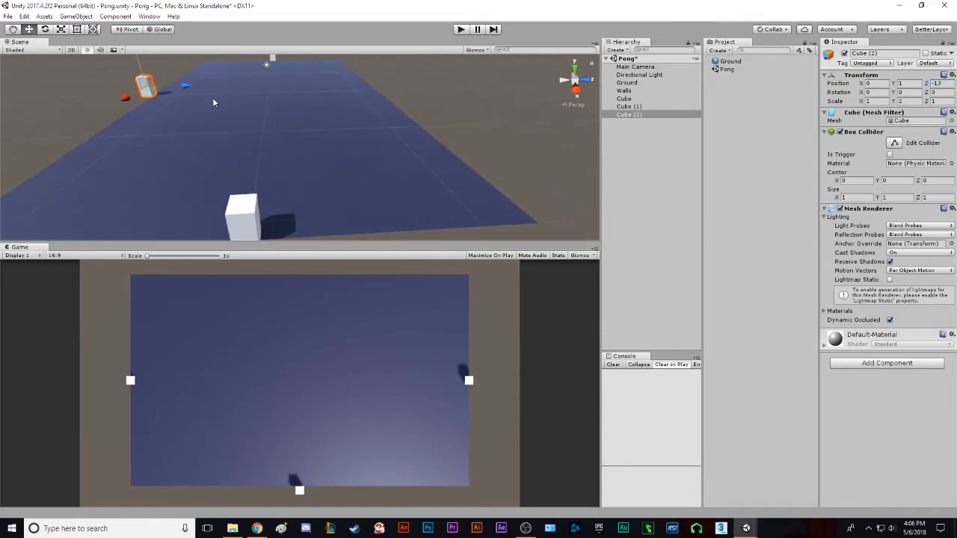
alt+drag(277, 120, 410, 145)
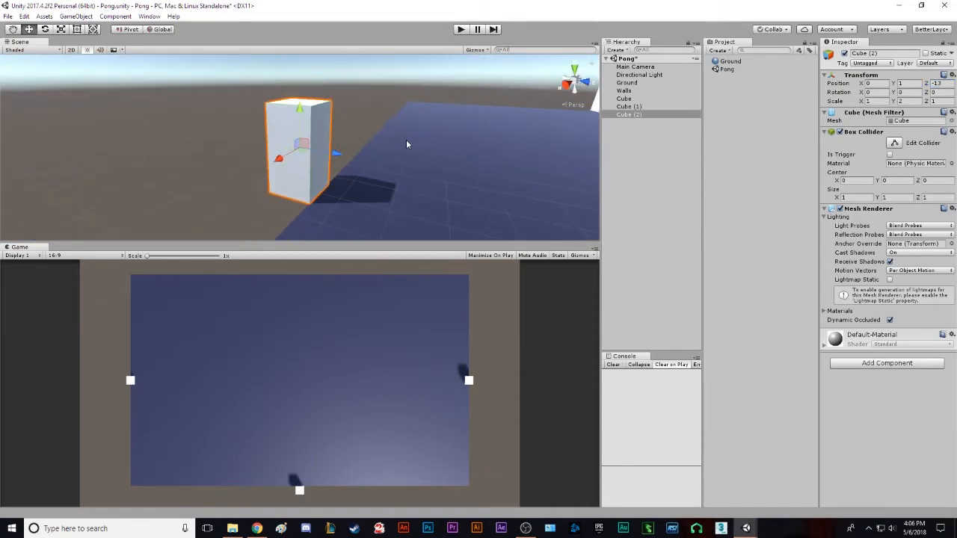
scroll(368, 149, down, 5)
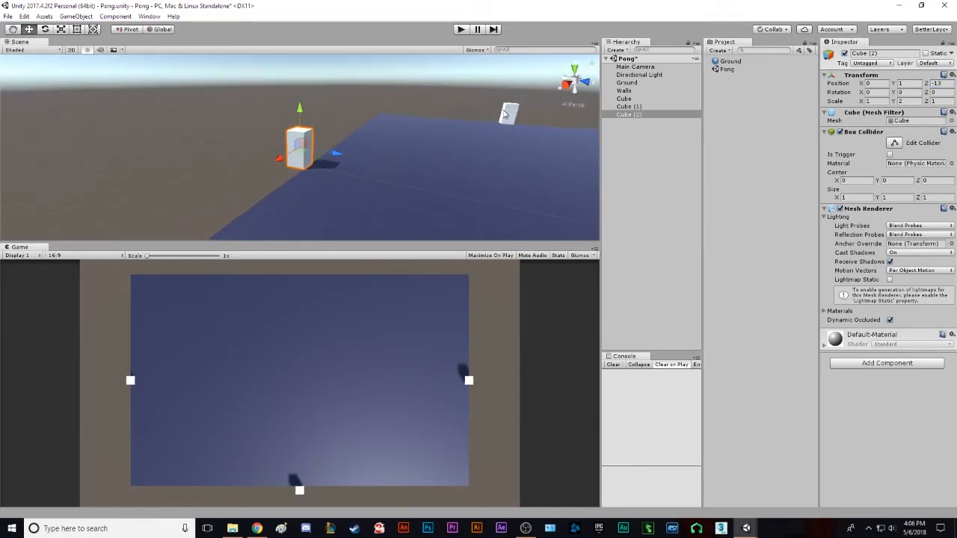
click(508, 112)
key(f)
alt+drag(523, 192, 257, 142)
click(430, 98)
key(f)
scroll(255, 120, down, 8)
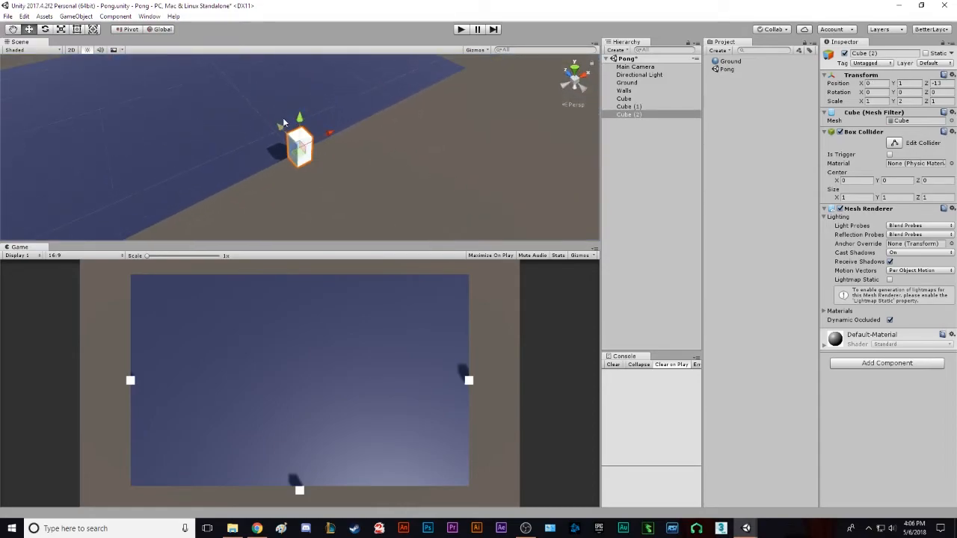
scroll(295, 115, up, 4)
scroll(294, 116, down, 10)
middle_drag(316, 93, 353, 141)
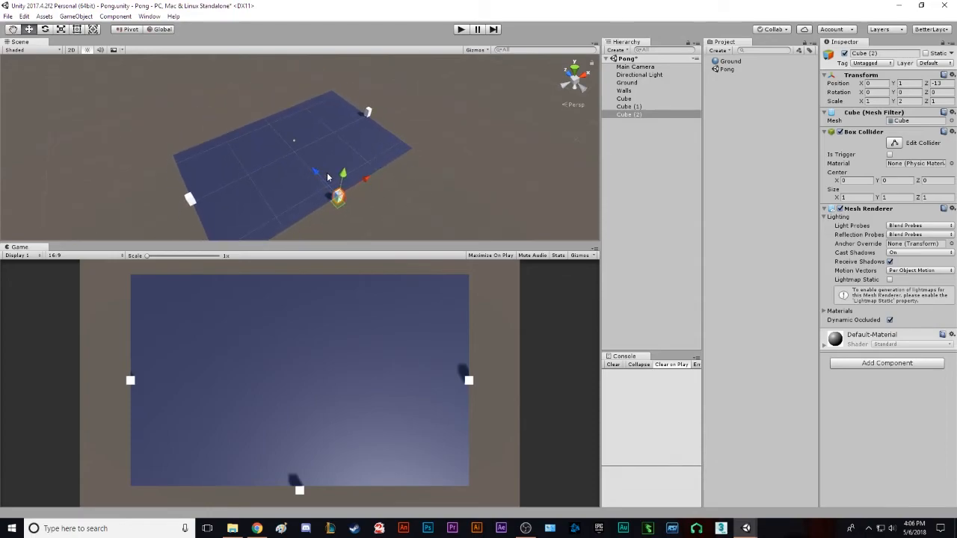
Step: Duplicate Cube (2) and set the copy's Z position to 13 at the opposite long edge of the ground
click(628, 114)
key(ctrl+d)
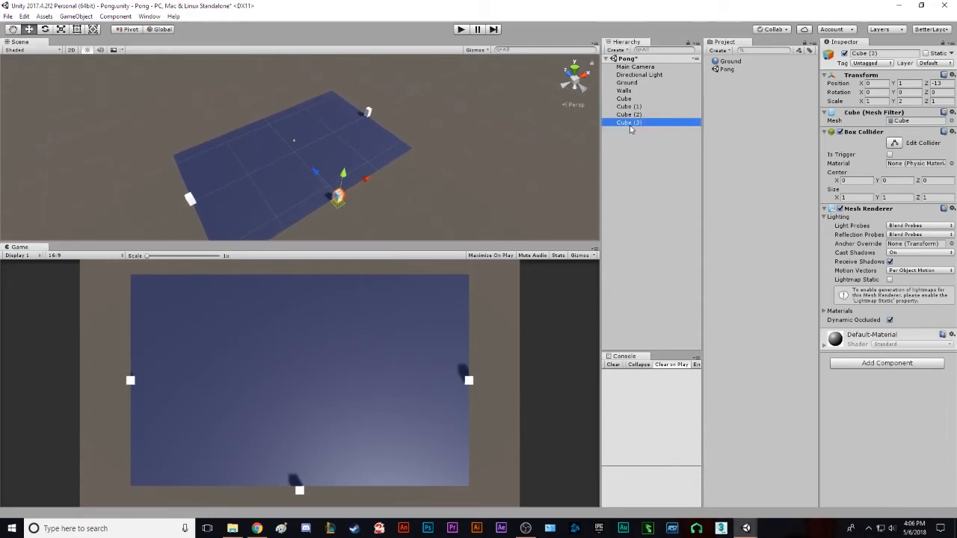
click(942, 84)
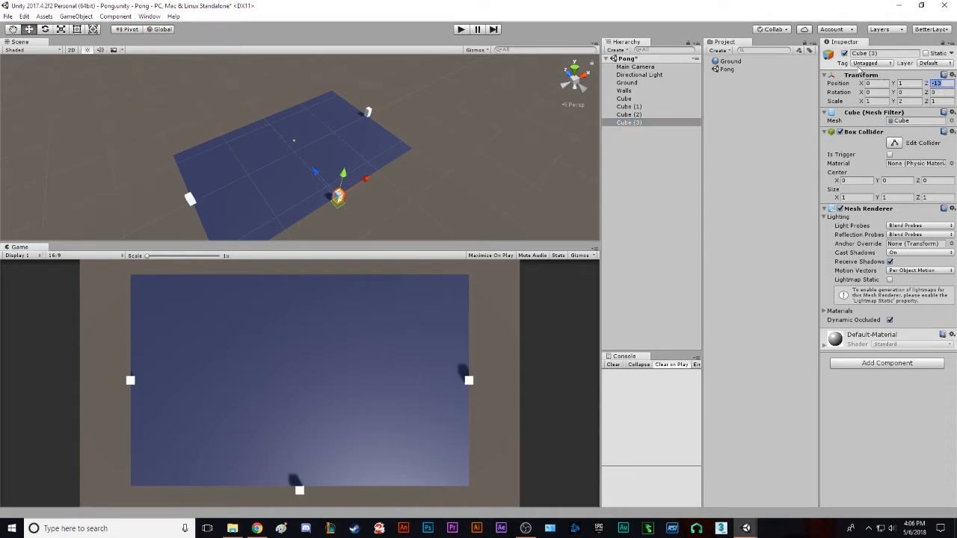
text(13)
alt+drag(538, 125, 354, 176)
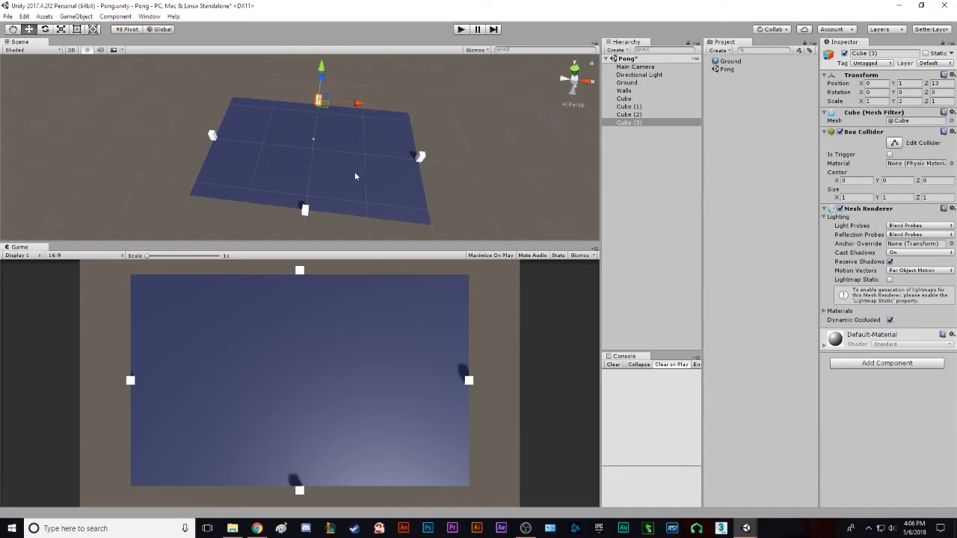
click(367, 96)
click(319, 103)
shift+click(304, 210)
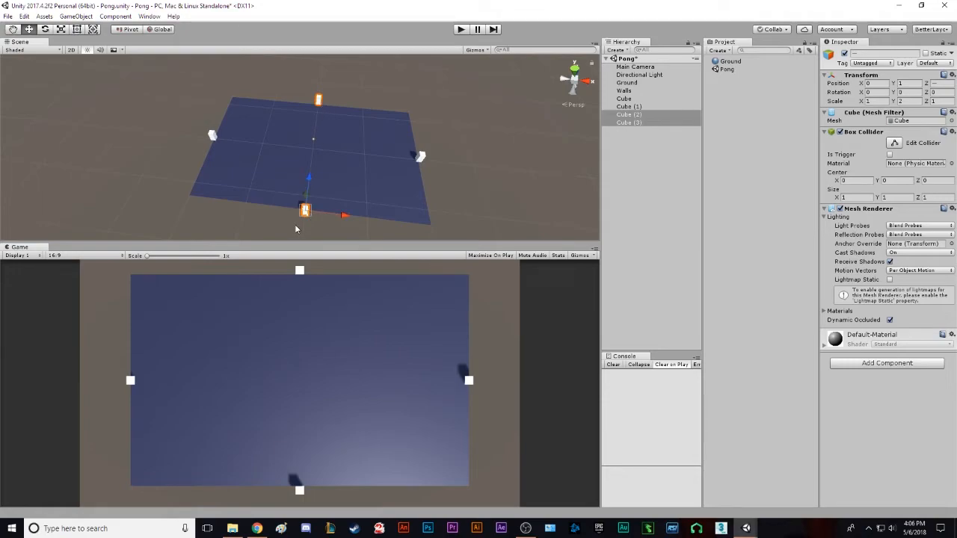
alt+drag(344, 231, 316, 193)
middle_drag(317, 193, 281, 150)
alt+drag(442, 158, 387, 163)
shift+click(269, 102)
shift+click(228, 83)
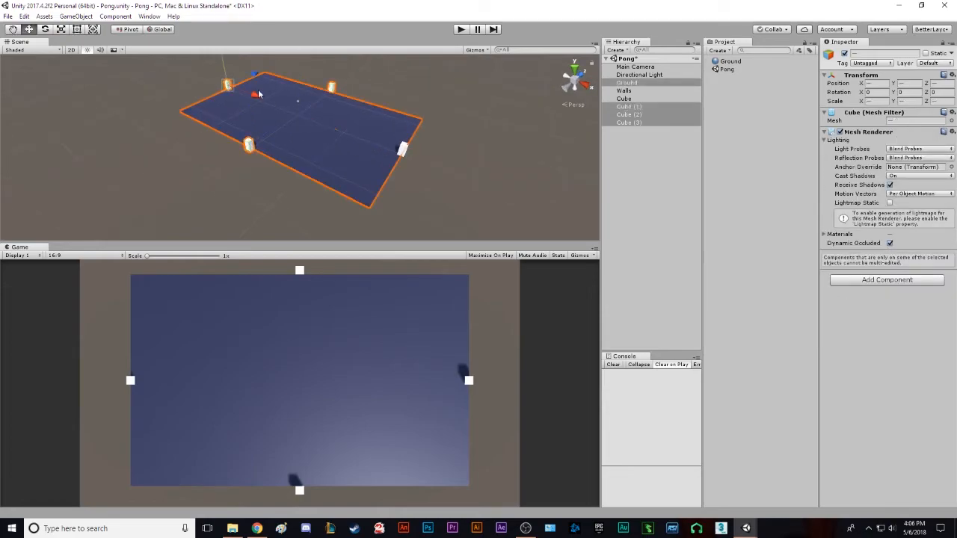
shift+click(404, 151)
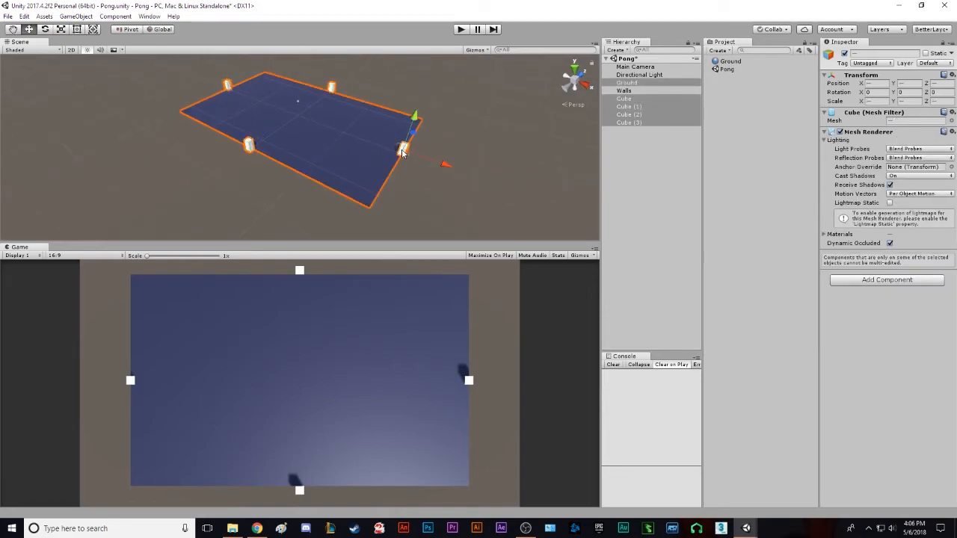
key(alt)
click(348, 87)
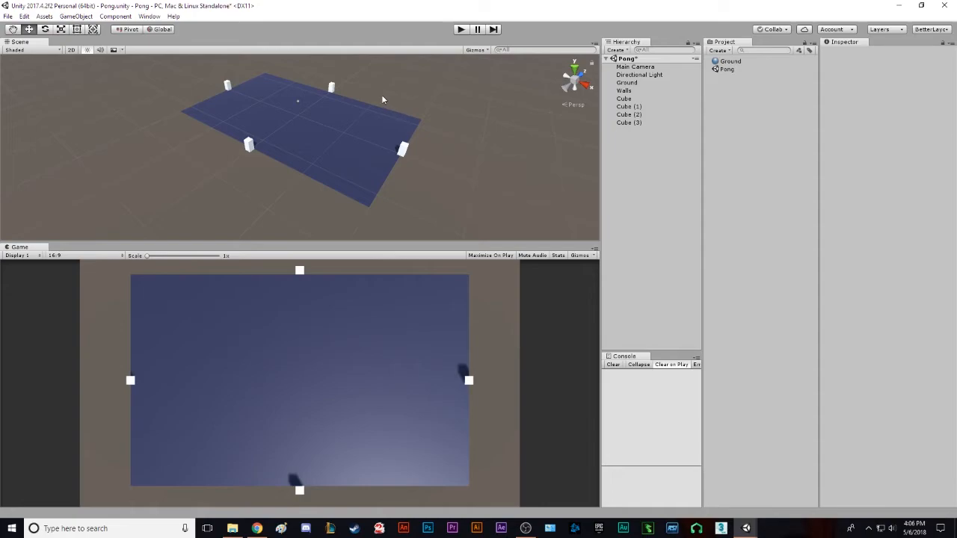
Step: Scale Cube (2) and Cube (3) together along X to about 40 so they span the ground's long edges
click(332, 88)
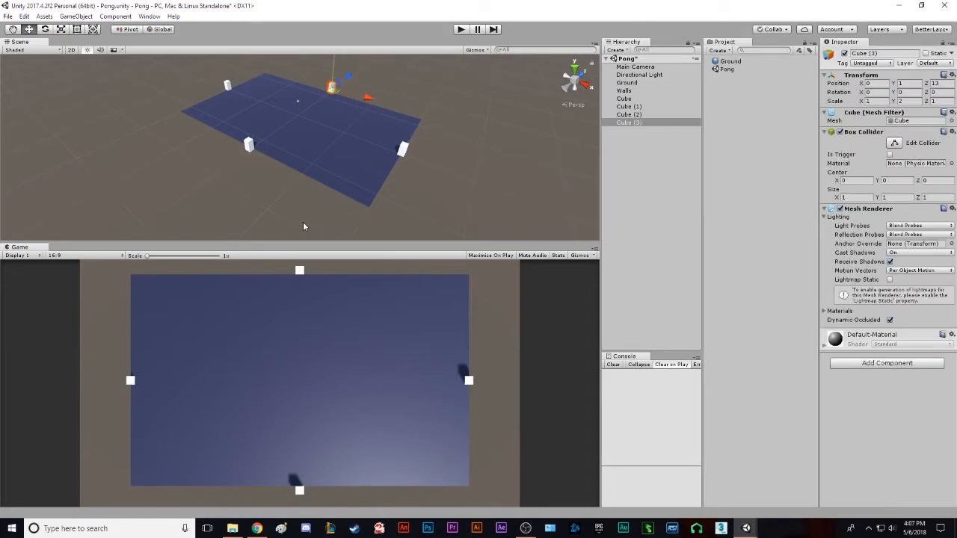
shift+click(250, 145)
alt+drag(336, 231, 330, 167)
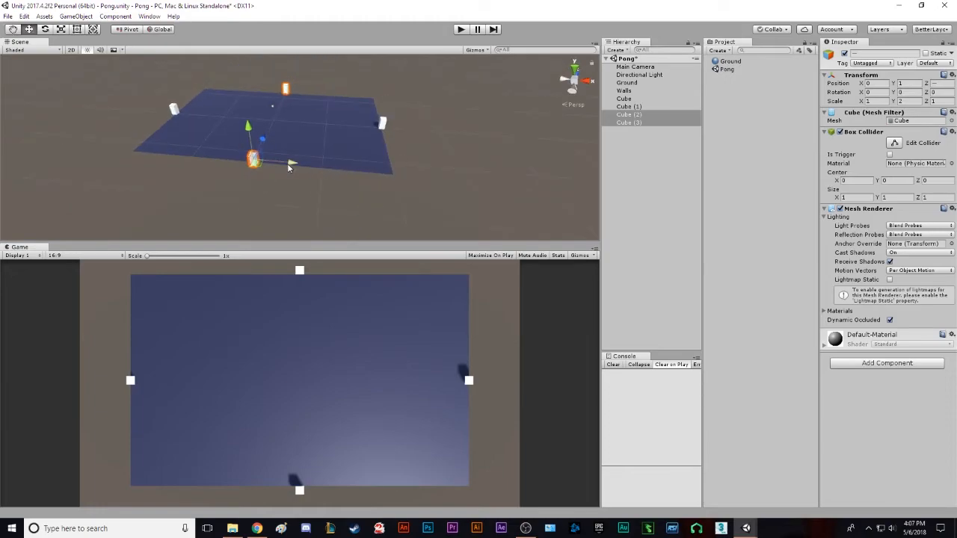
key(r)
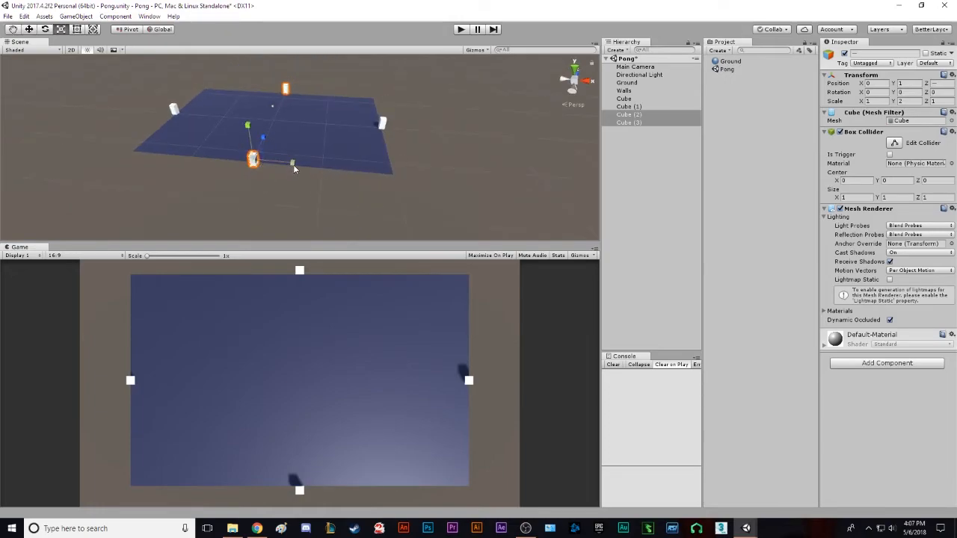
alt+drag(293, 164, 323, 210)
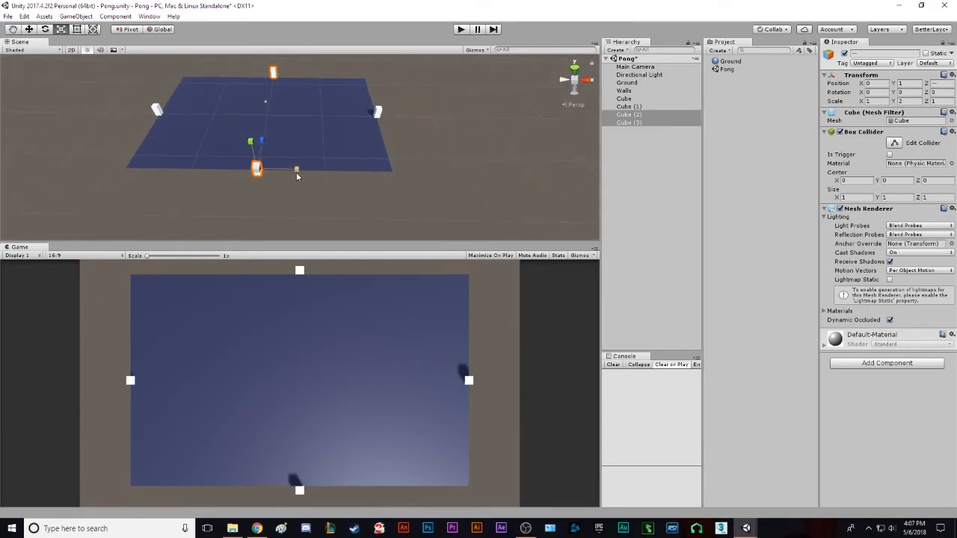
alt+drag(294, 167, 241, 121)
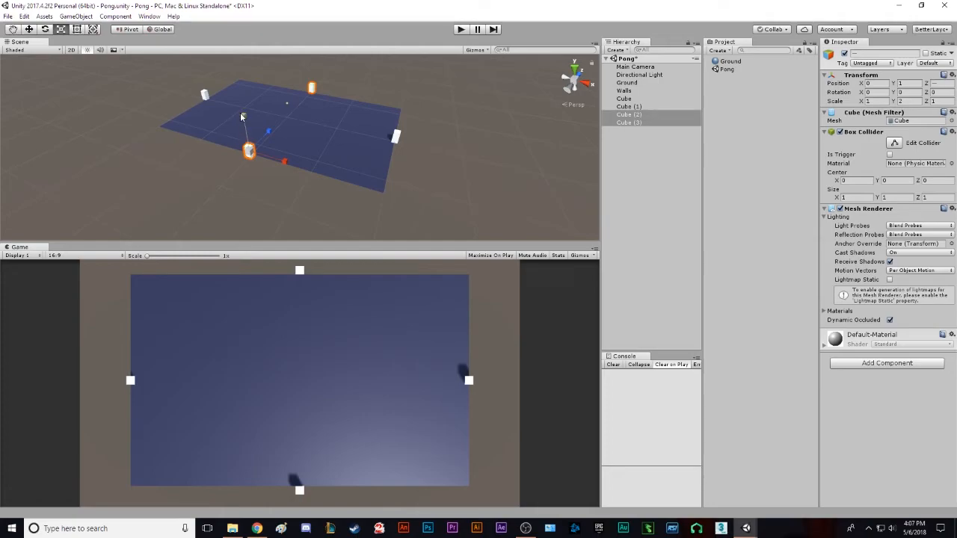
drag(284, 162, 359, 188)
drag(485, 216, 726, 268)
alt+drag(461, 193, 473, 213)
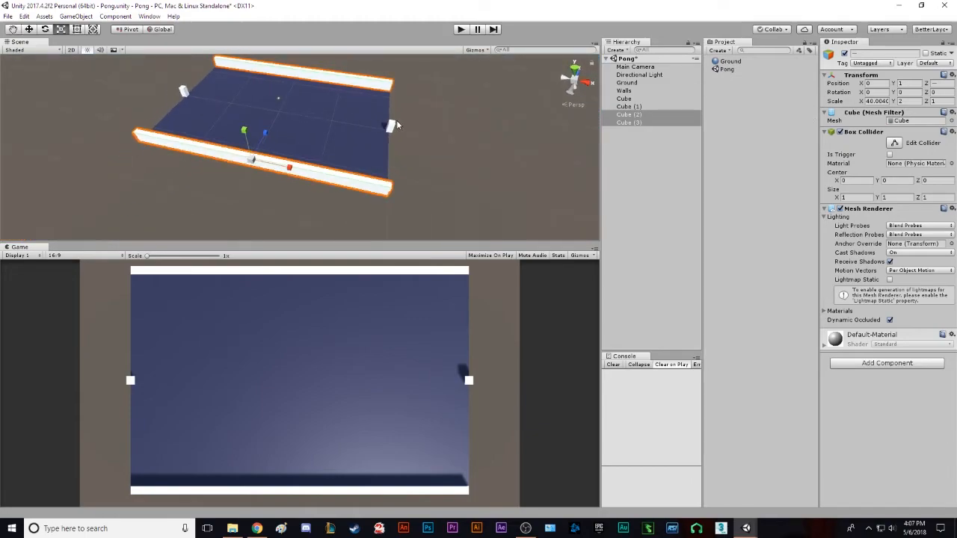
Step: Scale Cube and Cube (1) together along Z to about 27 to close the ground's short edges
click(391, 127)
shift+click(183, 91)
alt+drag(184, 91, 943, 98)
drag(375, 54, 407, 48)
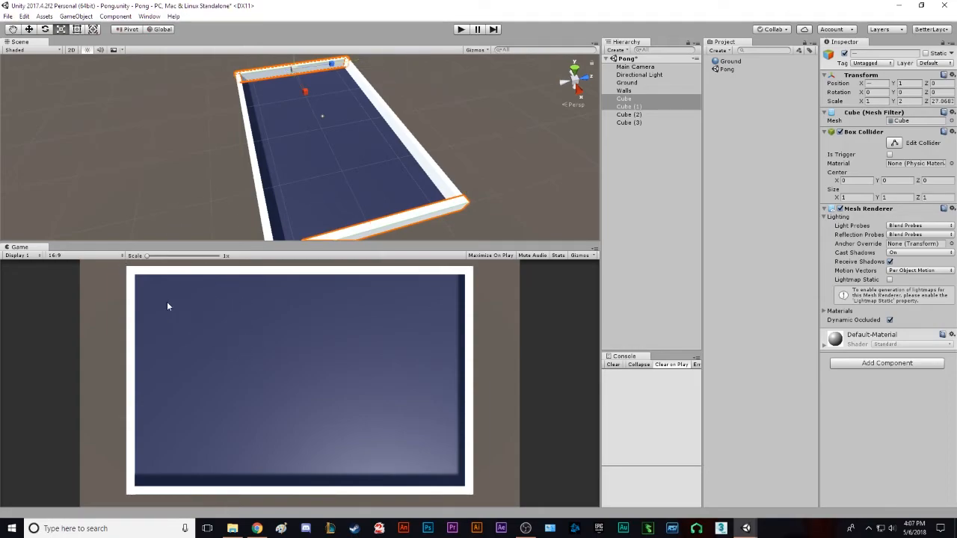
alt+drag(258, 122, 120, 215)
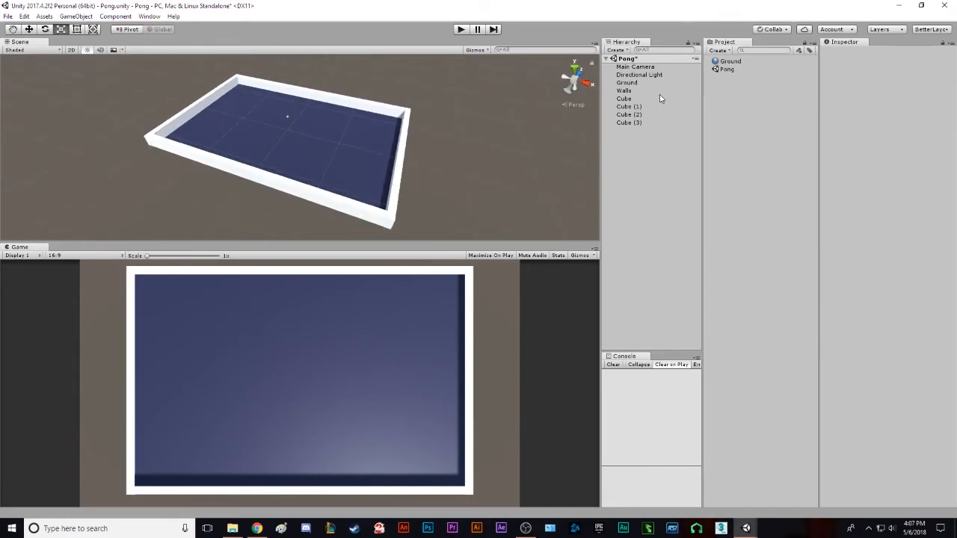
Step: Try moving the long wall Cube (3) along the Z axis, and undo the move
click(625, 100)
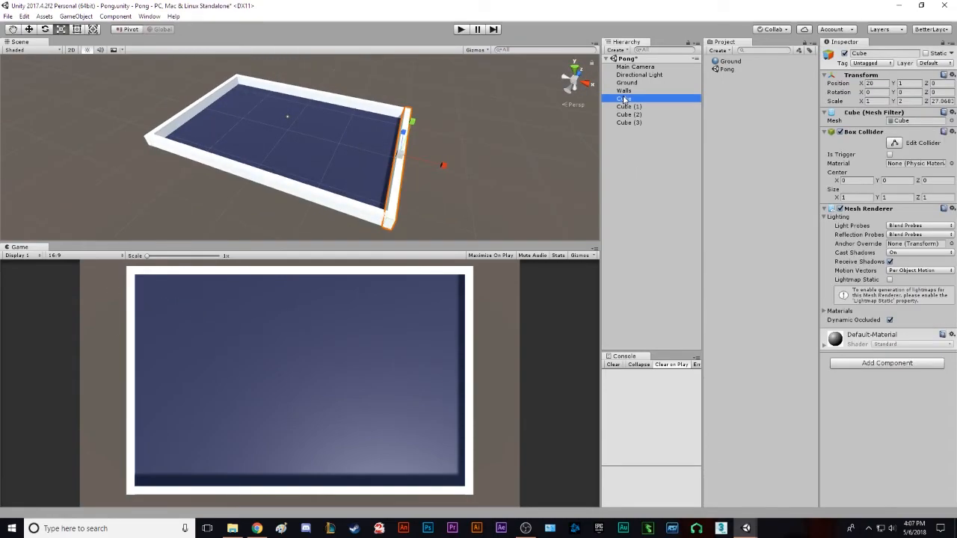
alt+drag(397, 183, 273, 101)
click(273, 101)
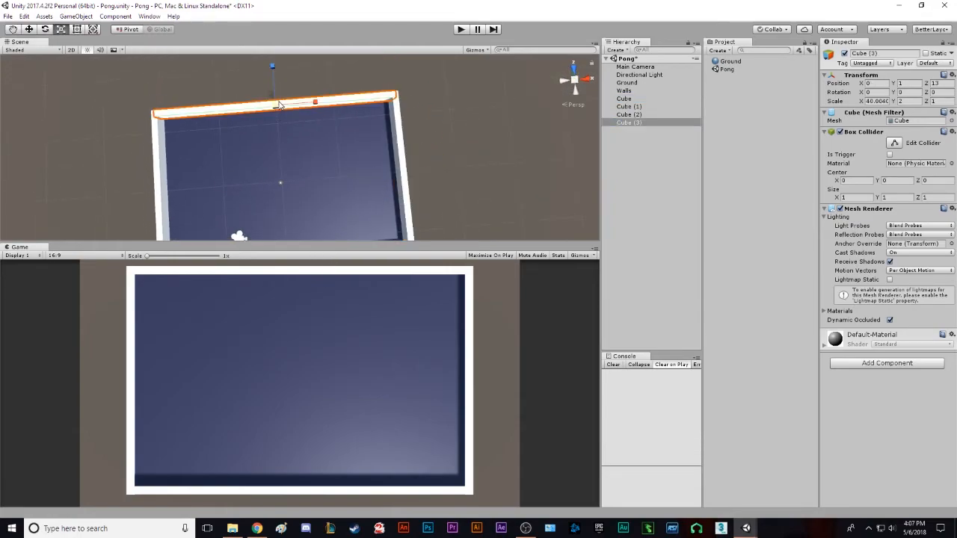
key(w)
alt+drag(397, 183, 315, 235)
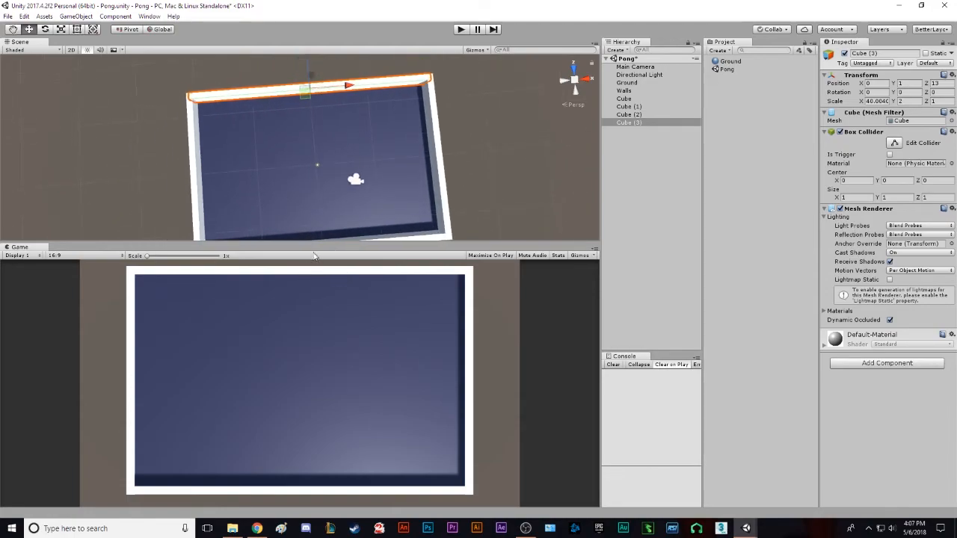
alt+drag(280, 128, 374, 172)
alt+drag(333, 227, 337, 207)
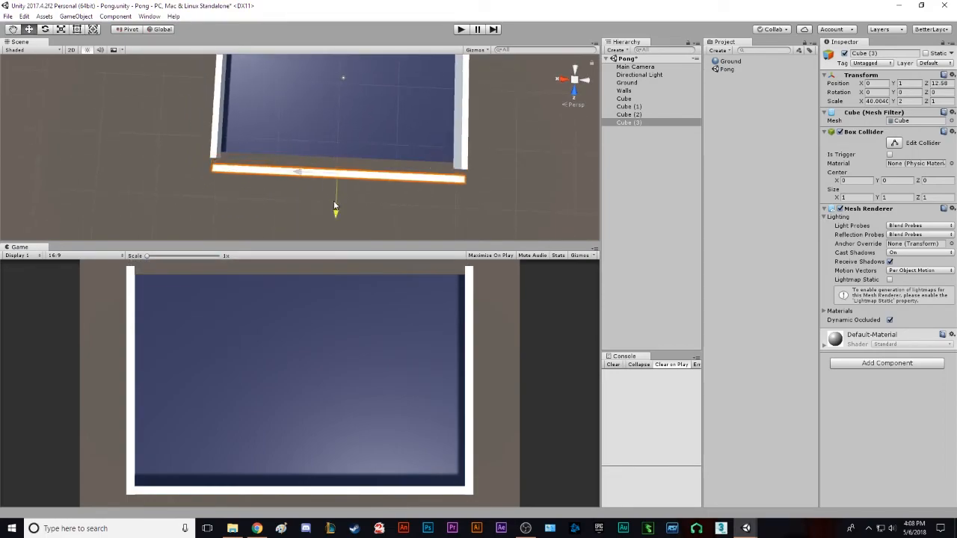
key(ctrl+z)
alt+drag(477, 139, 107, 117)
alt+drag(791, 108, 280, 112)
key(ctrl+z)
Step: Rename Cube (3) as NorthWall and the short wall at X 20 as EastWall
click(863, 53)
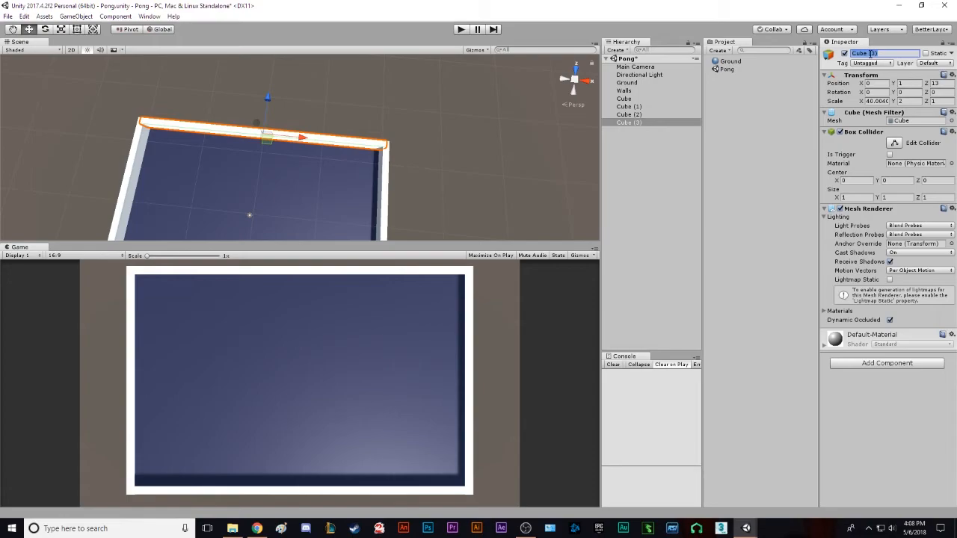
text(NorthWa)
alt+drag(470, 158, 471, 112)
click(428, 149)
click(882, 53)
text(EastWall)
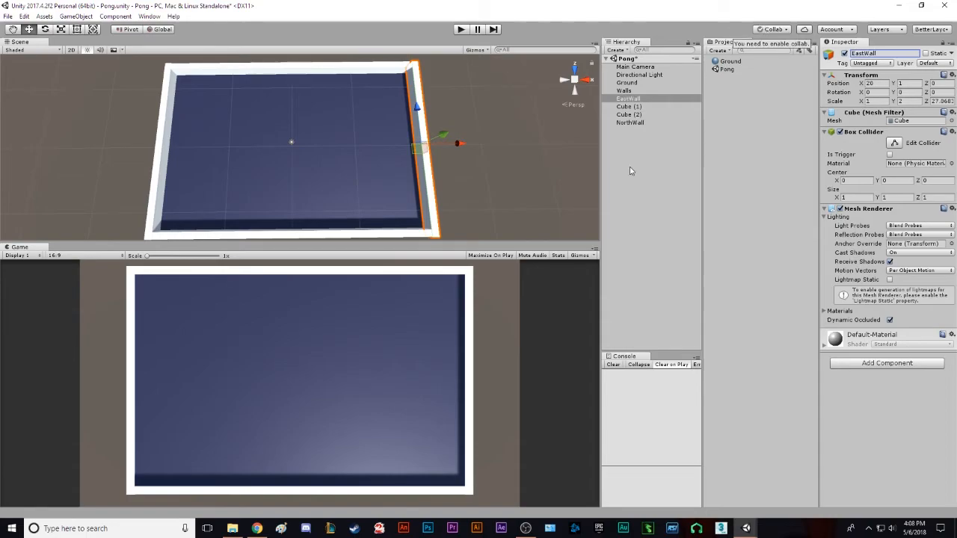
Step: Rename the long wall Cube (2) as SouthWall and the short wall Cube (1) as WestWall
click(373, 237)
click(885, 54)
text(SouthWall)
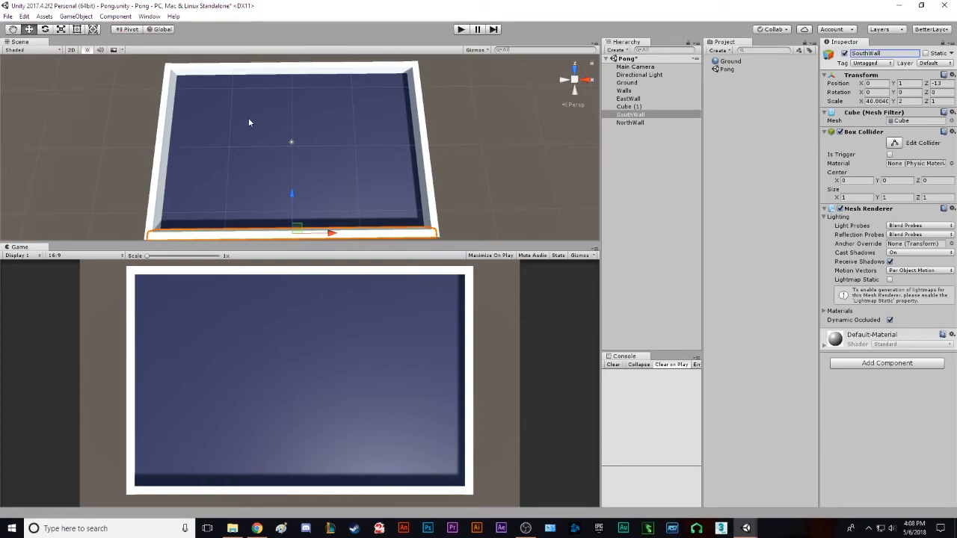
click(168, 130)
text(WestWall)
key(Return)
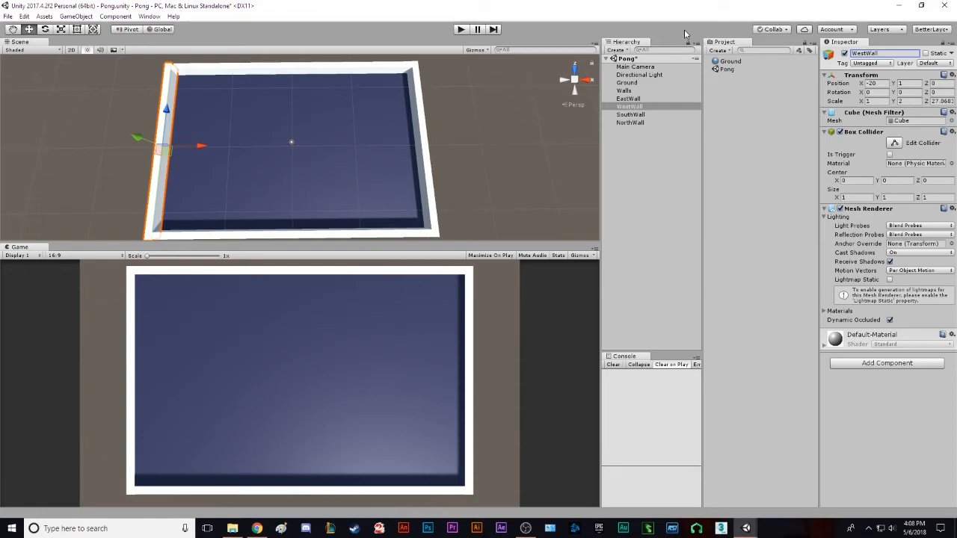
click(473, 139)
Step: Make EastWall, WestWall, SouthWall and NorthWall children of the Walls object
middle_drag(410, 187, 308, 146)
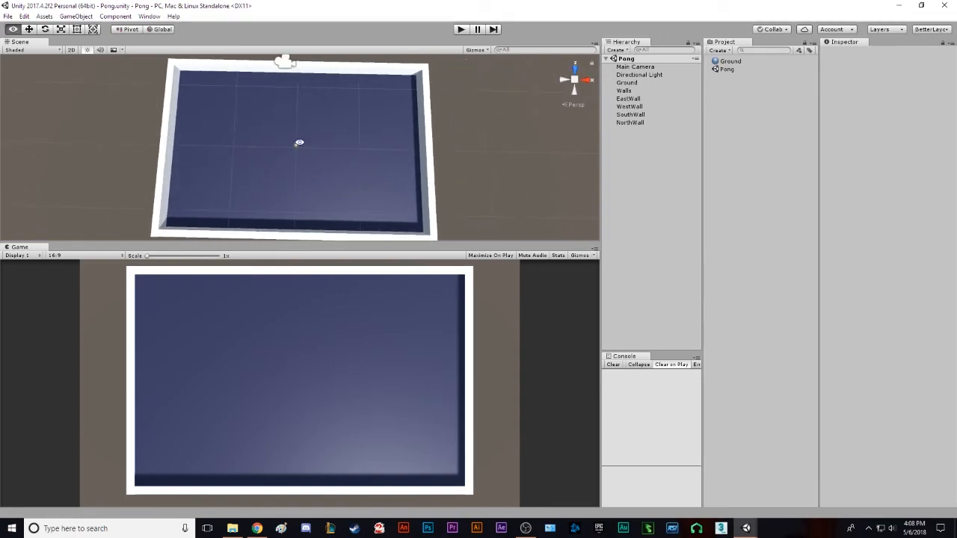
alt+drag(327, 182, 334, 145)
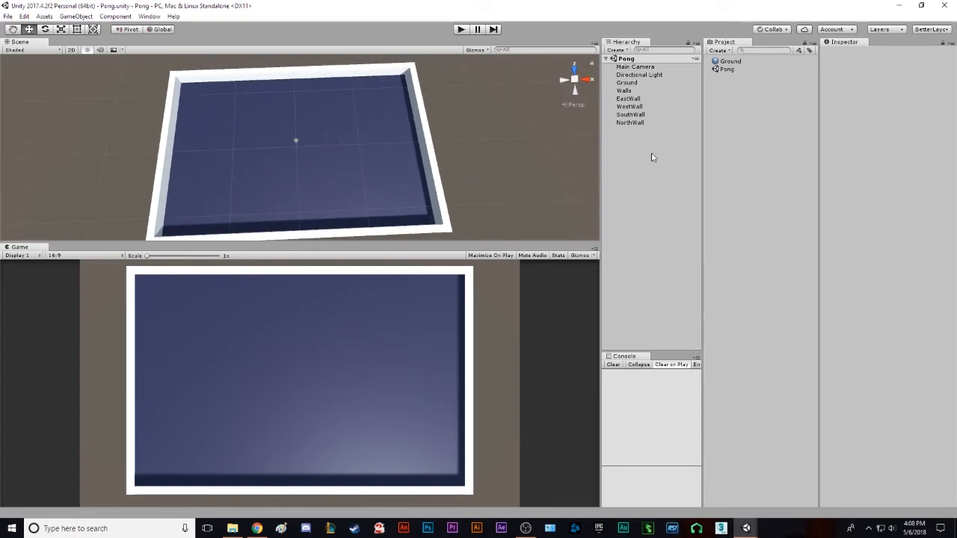
click(625, 99)
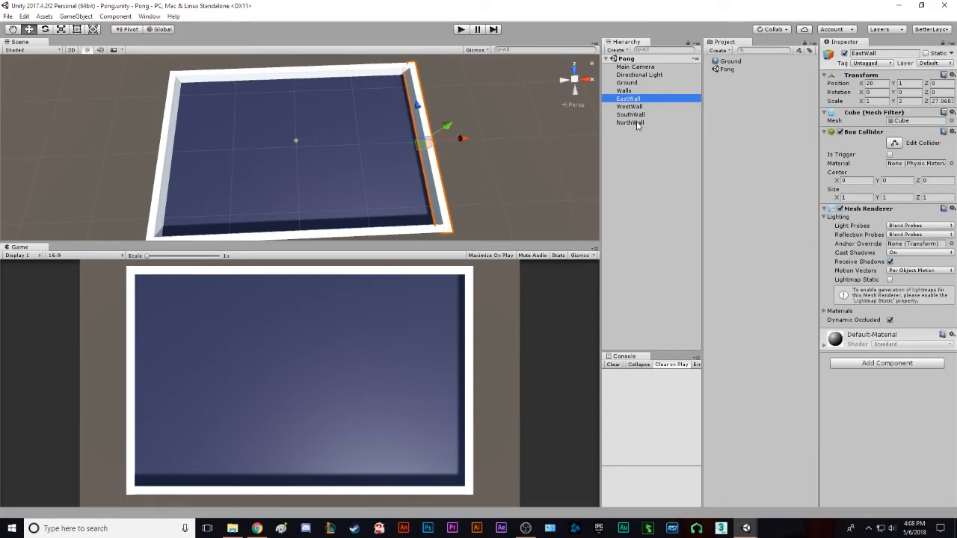
shift+click(633, 123)
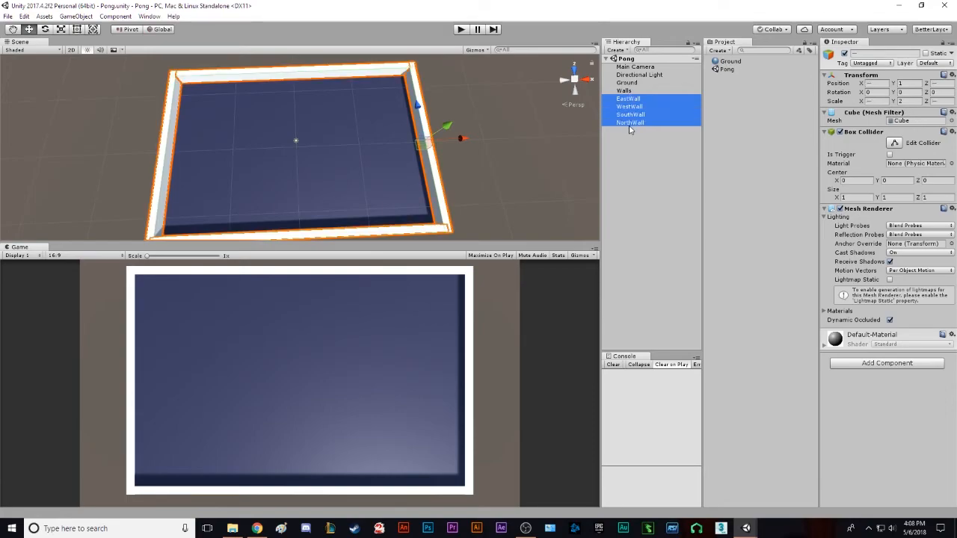
drag(633, 113, 625, 92)
click(633, 135)
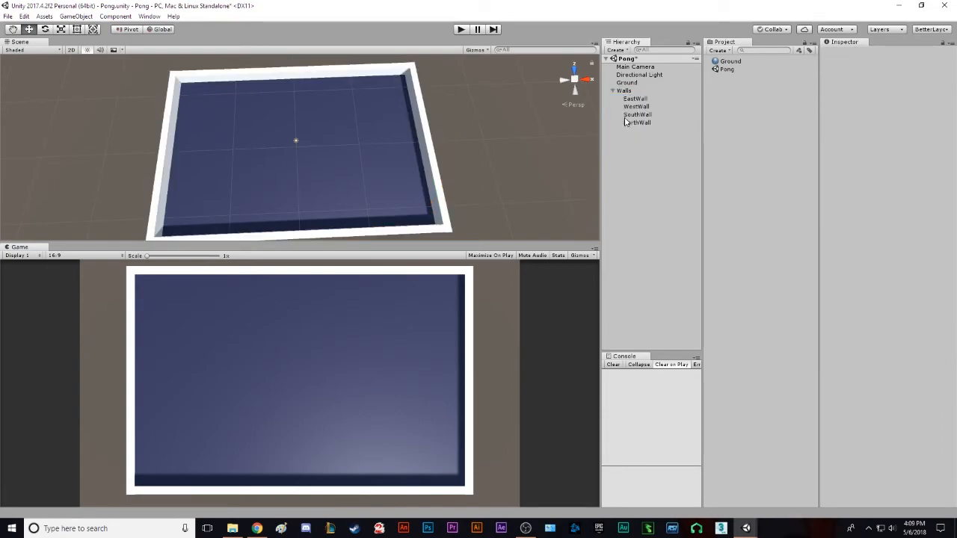
Step: Try moving the Walls parent with its four child walls along the X axis, and undo the move
click(635, 98)
click(639, 123)
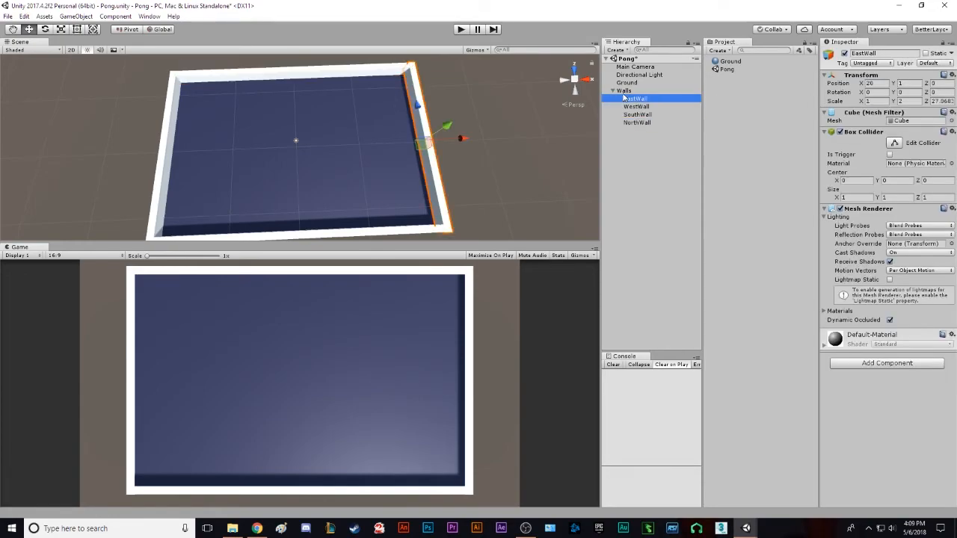
click(624, 91)
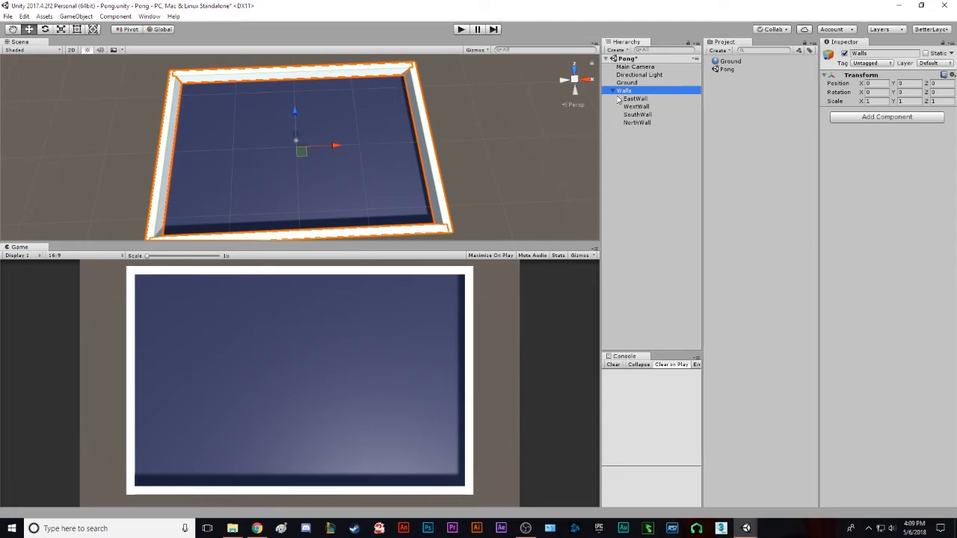
drag(333, 145, 291, 201)
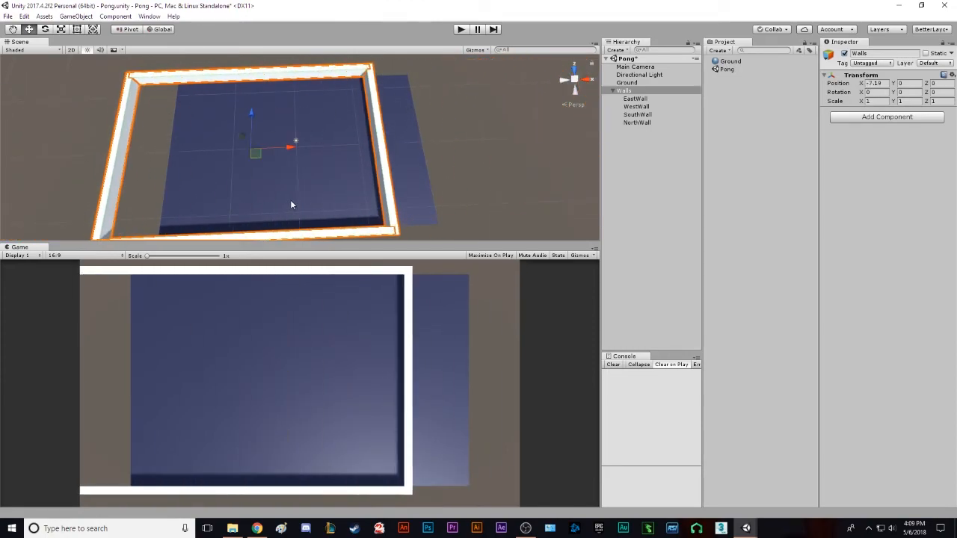
key(ctrl+z)
Step: Compare selecting the four walls one by one with selecting them all through the Walls parent
click(635, 98)
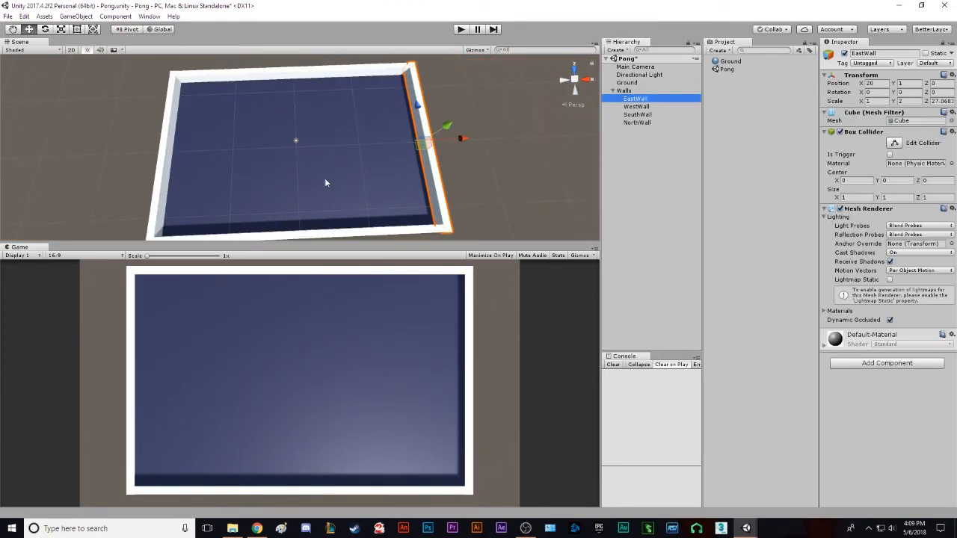
shift+click(312, 76)
shift+click(174, 132)
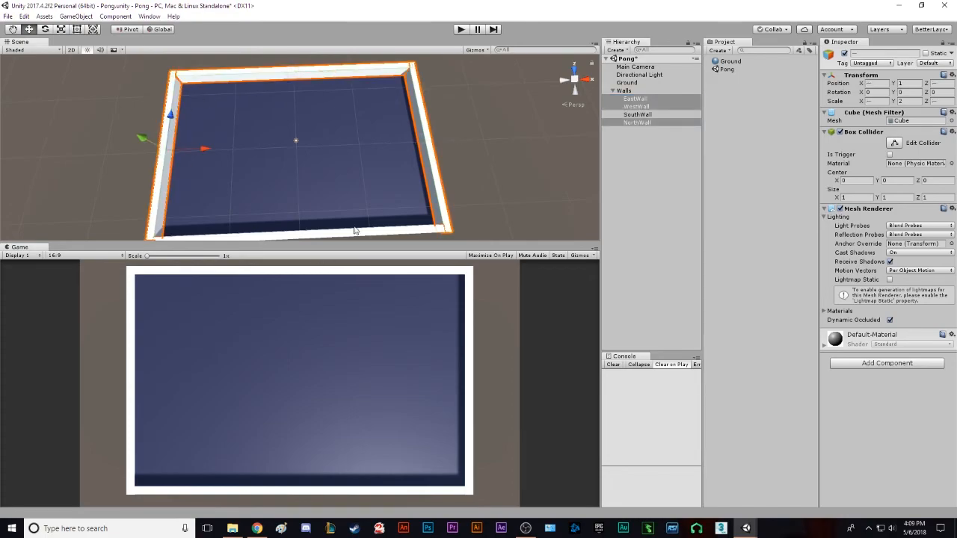
shift+click(359, 231)
click(586, 138)
click(624, 90)
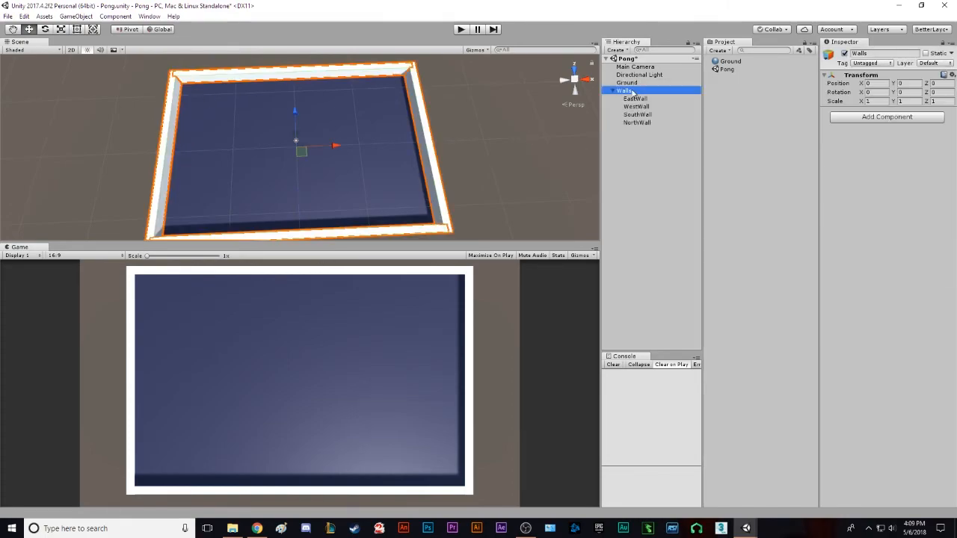
click(563, 159)
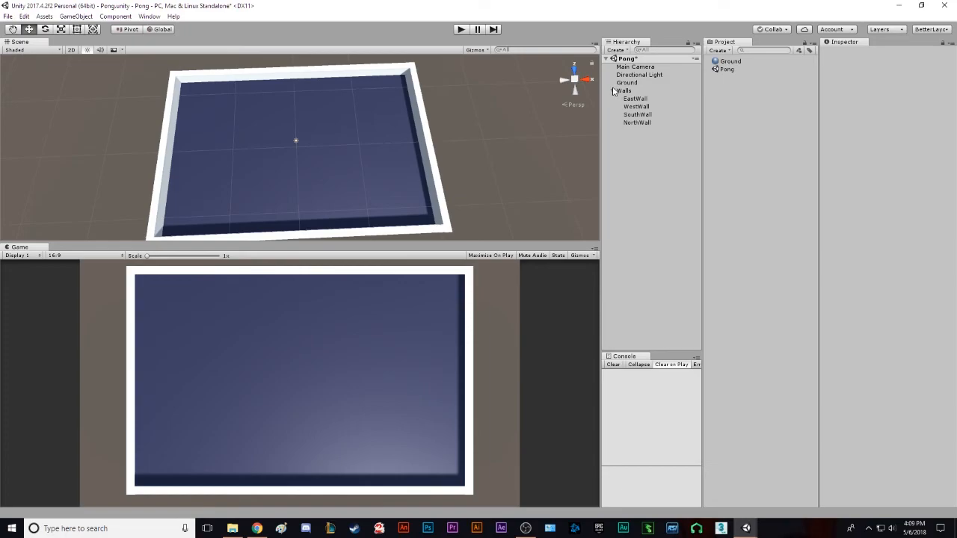
Step: Collapse the Walls group in the hierarchy and examine the walled arena from several angles
click(613, 91)
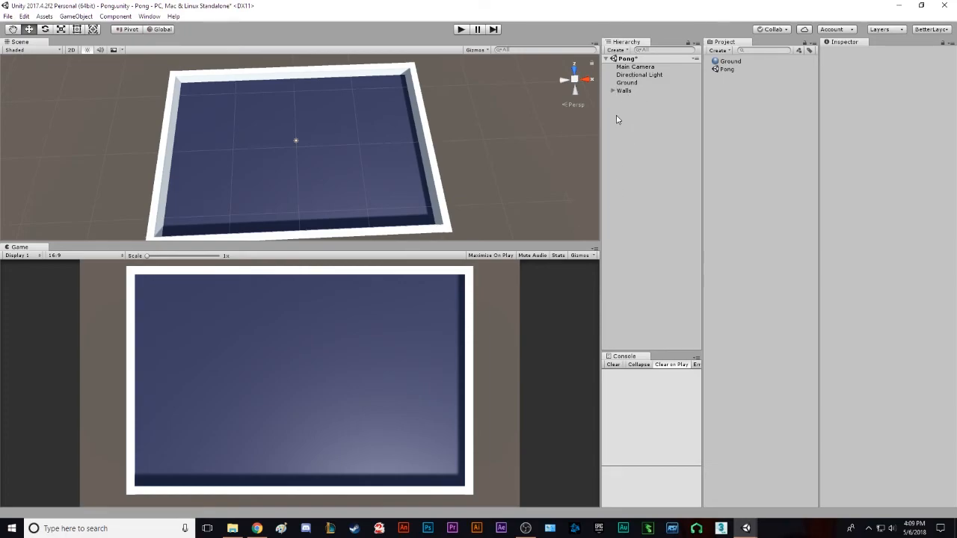
click(613, 91)
click(613, 91)
alt+drag(358, 202, 340, 178)
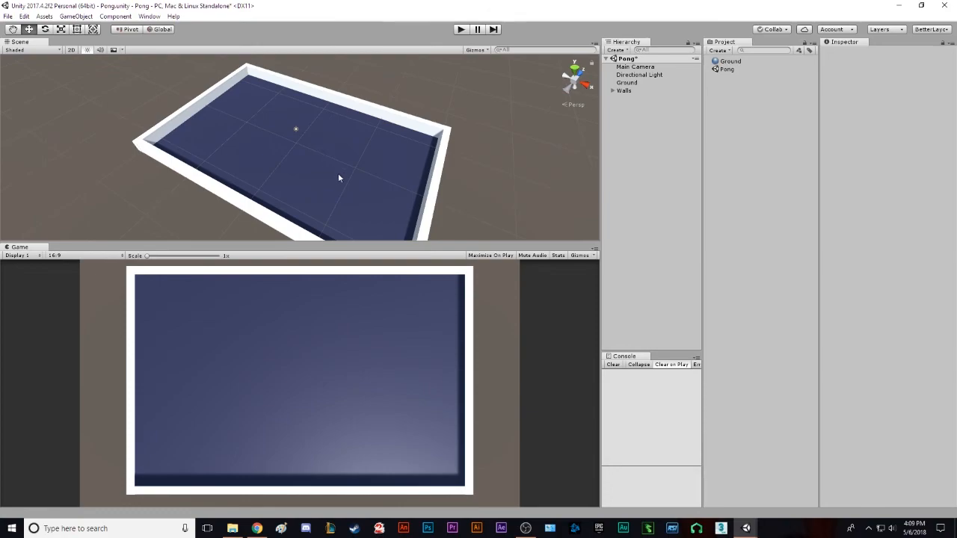
middle_drag(320, 175, 324, 102)
alt+drag(378, 137, 387, 106)
middle_drag(387, 105, 389, 178)
scroll(303, 124, up, 6)
alt+drag(277, 147, 354, 196)
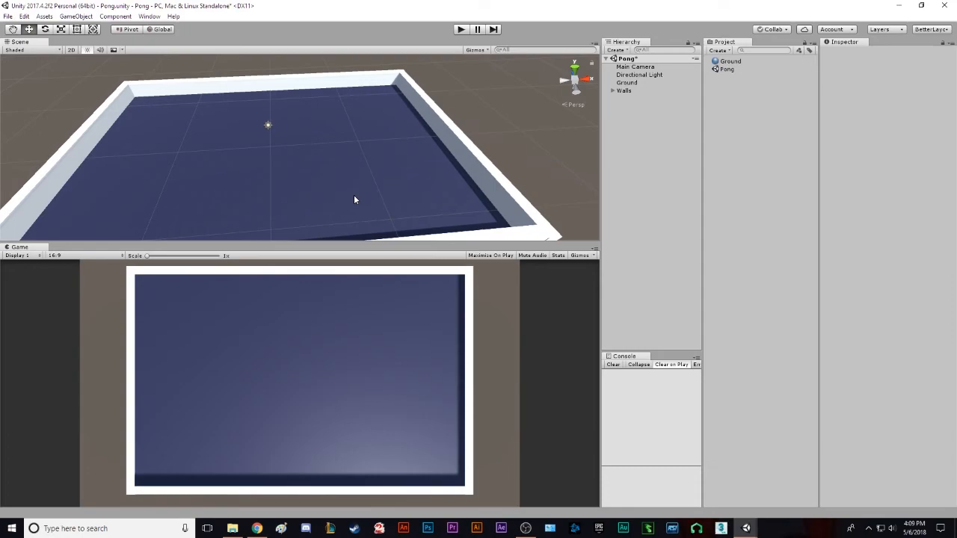
alt+drag(355, 200, 371, 145)
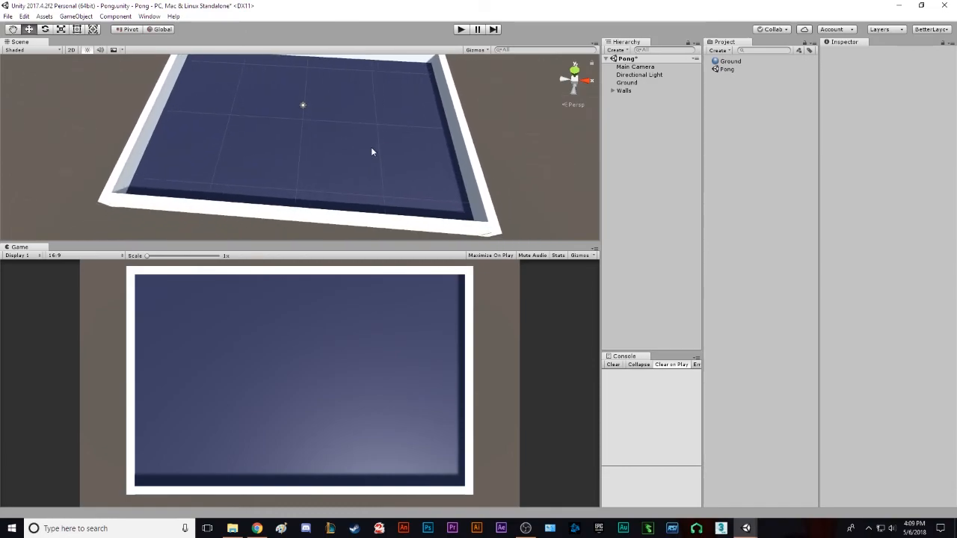
Step: Add a 3D sphere to the scene and reset its transform to the origin
right_click(629, 127)
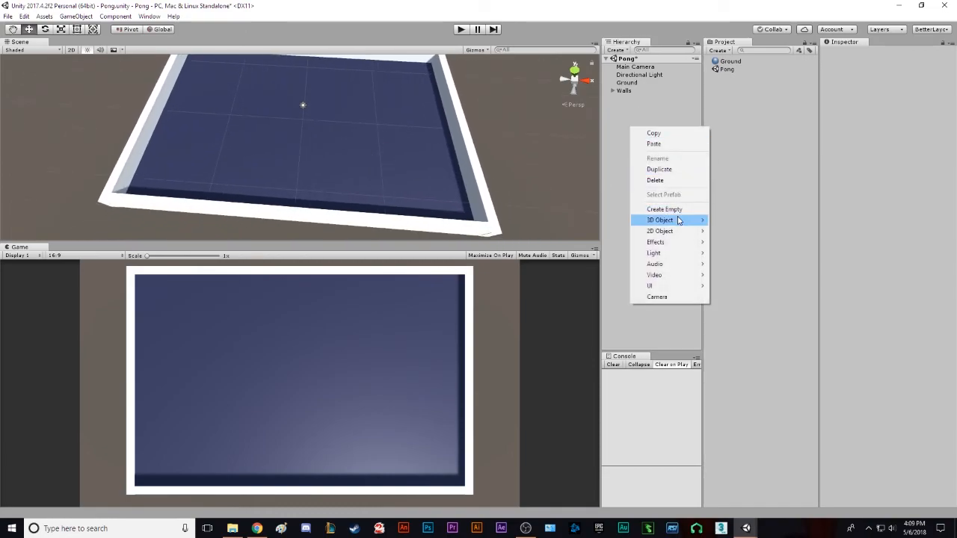
mouse_move(678, 220)
click(590, 232)
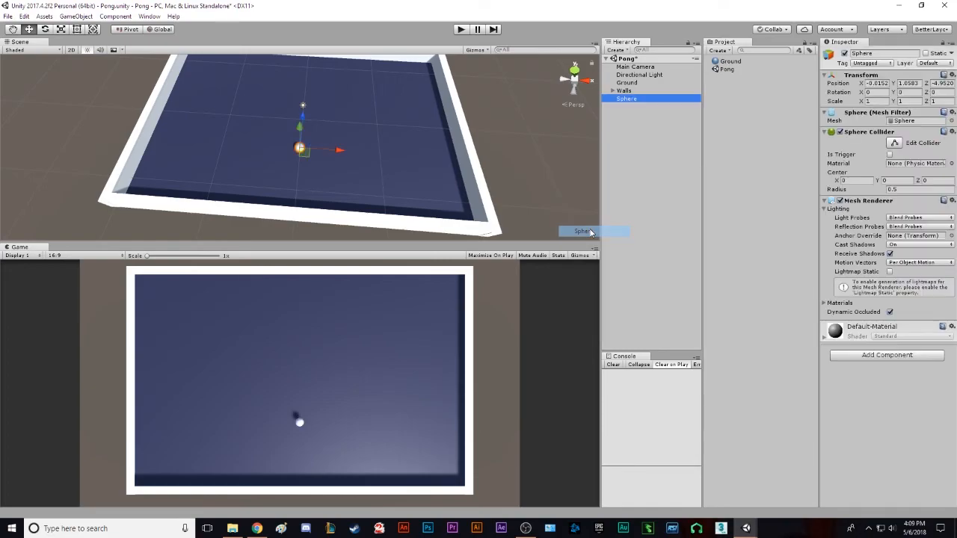
click(951, 75)
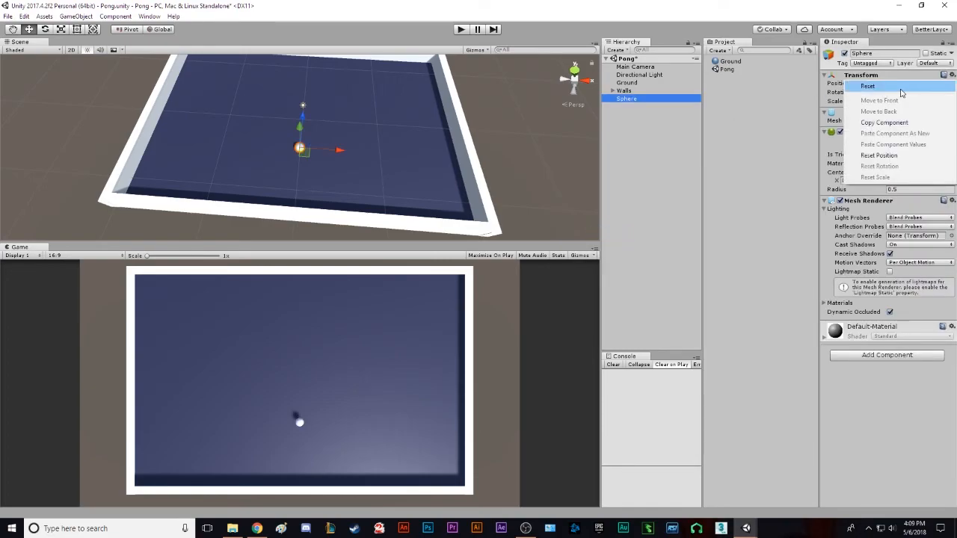
click(899, 88)
Step: Raise the sphere to Y position 0.5 so it rests on the ground, and rename it Ball
key(f)
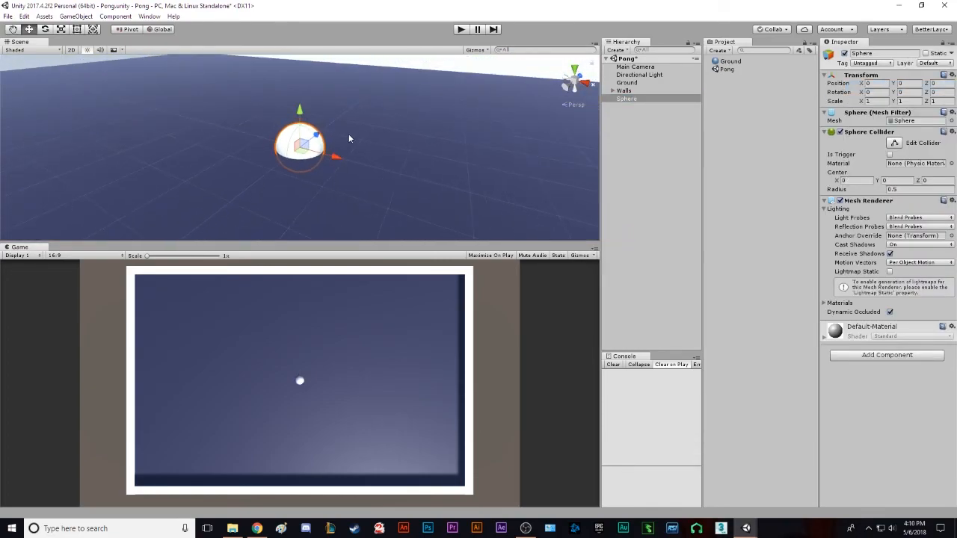
click(907, 84)
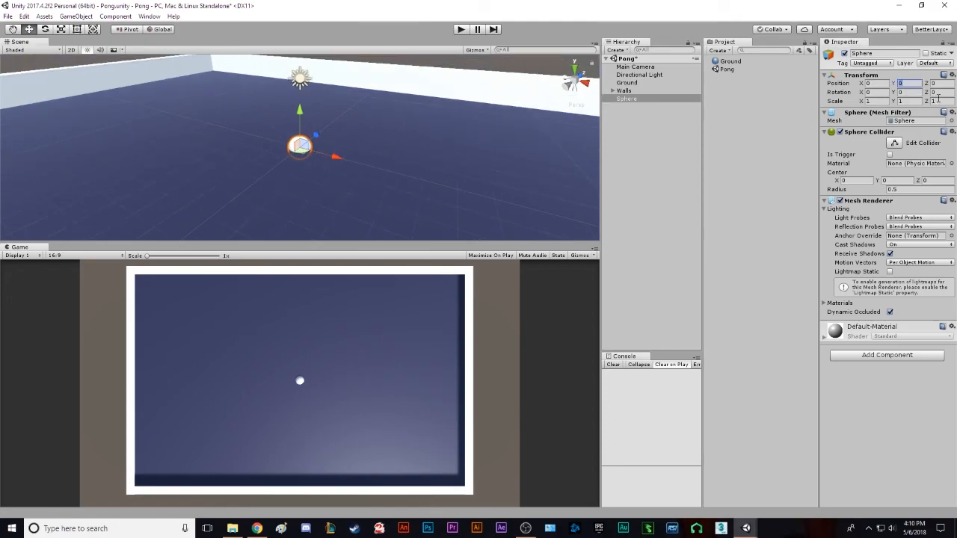
text(.5)
alt+drag(370, 121, 338, 149)
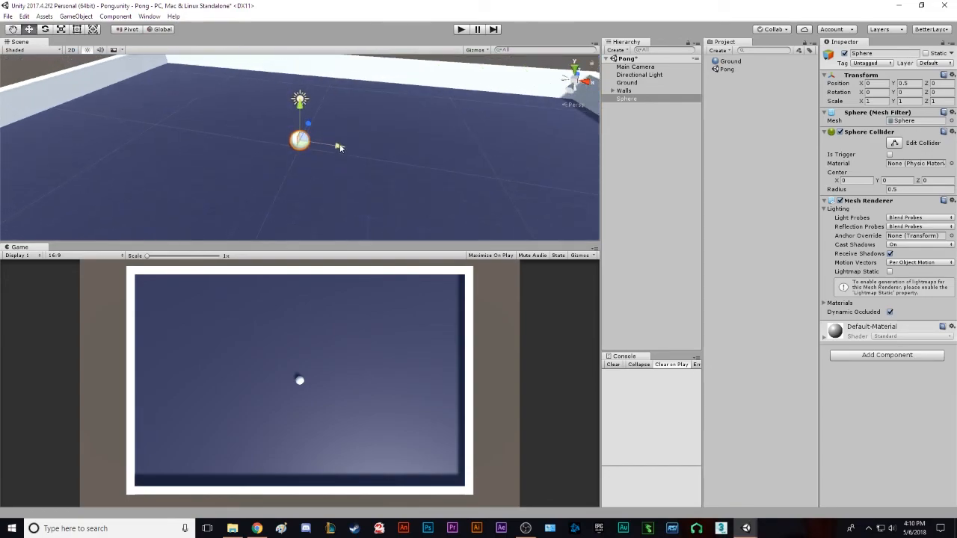
scroll(478, 154, down, 5)
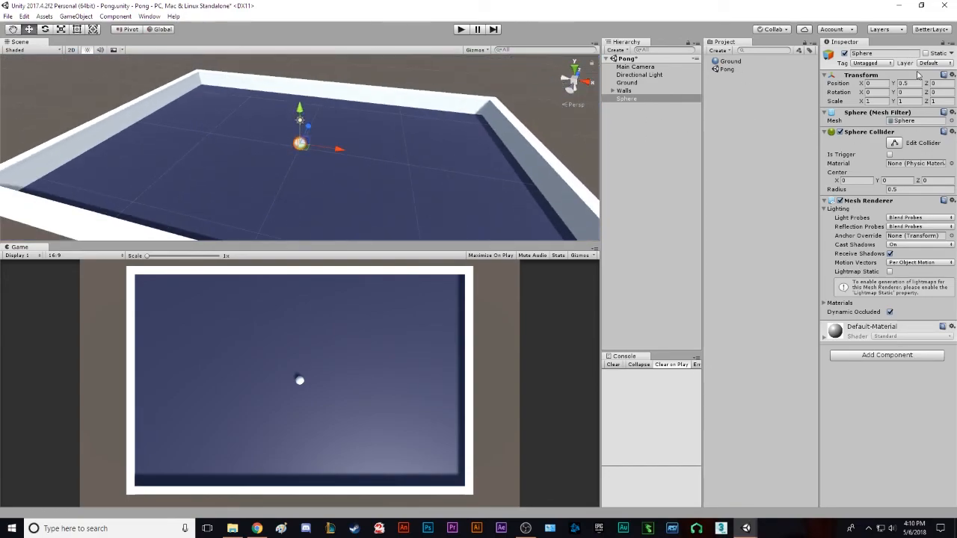
click(887, 55)
text(Ball)
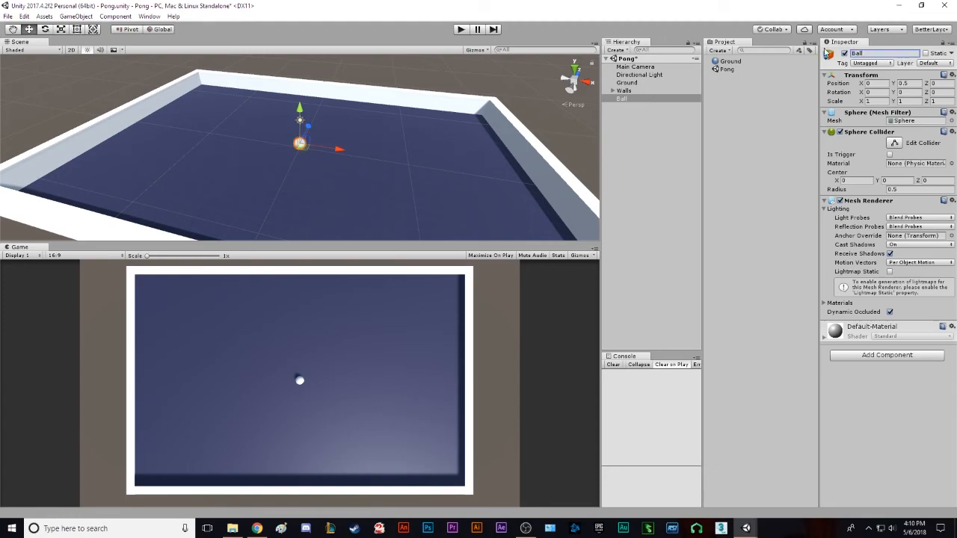
Step: Add a 3D cube for a paddle, with Y scale 1.5 and Y position 0.75
right_click(641, 129)
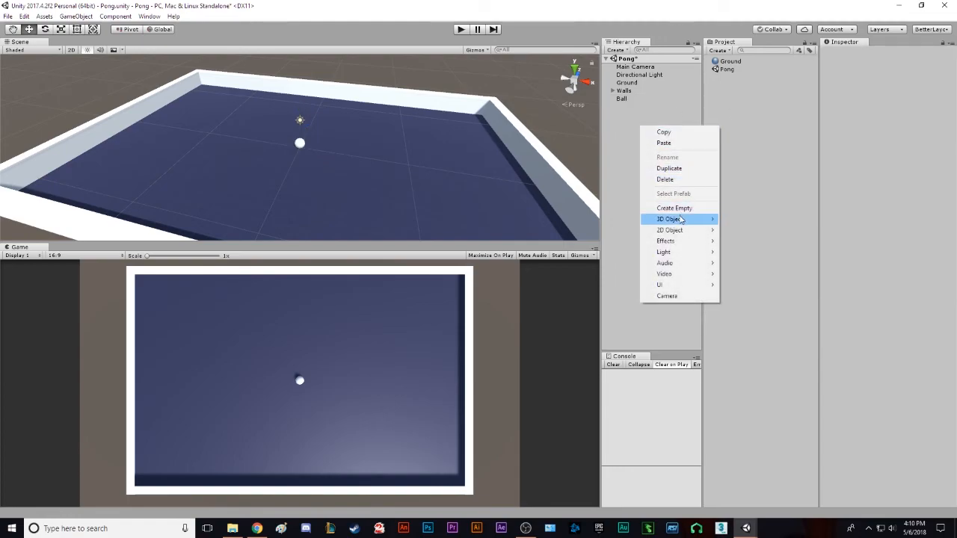
mouse_move(680, 219)
click(619, 219)
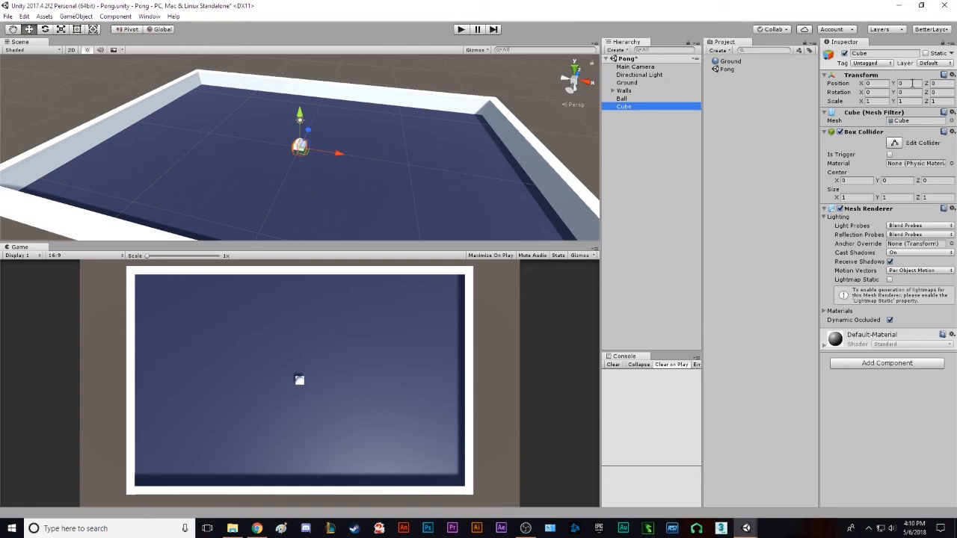
click(904, 84)
click(906, 101)
text(2)
text(1.5)
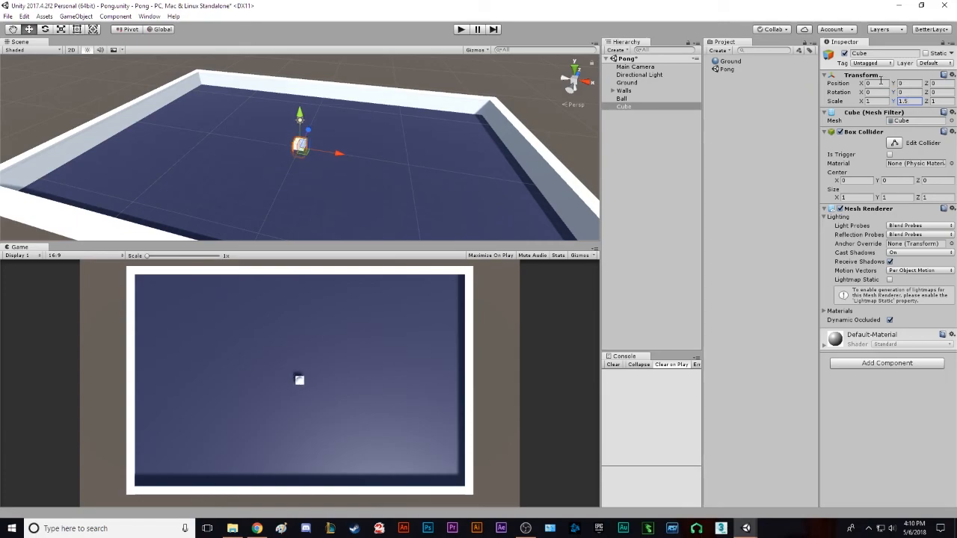
click(915, 83)
text(.75)
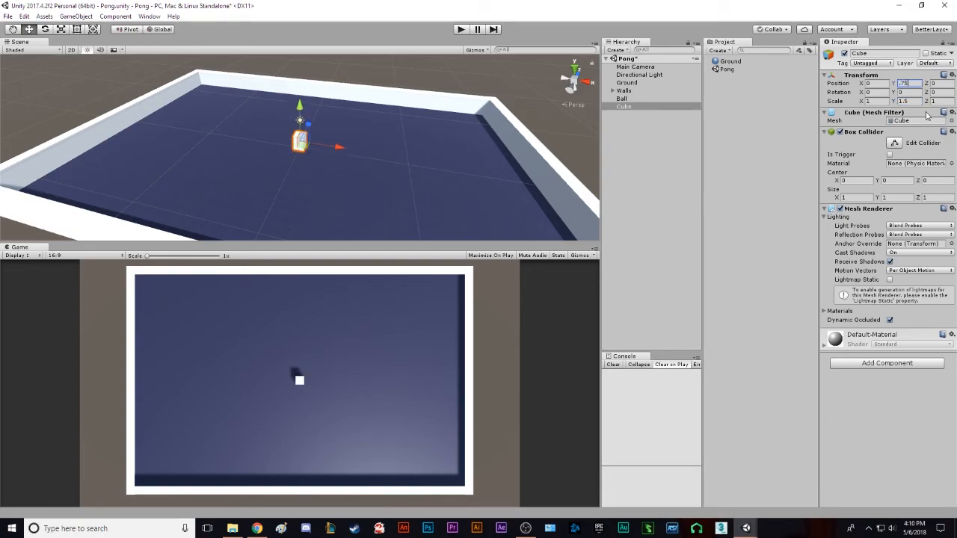
alt+drag(308, 158, 340, 144)
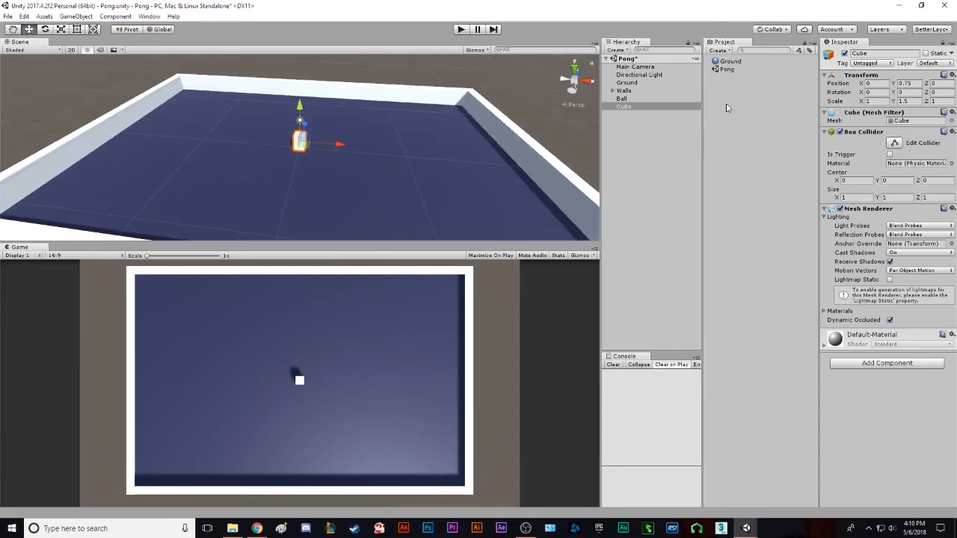
Step: Move the paddle cube along the X axis near the west wall, at X position -18
drag(346, 143, 155, 148)
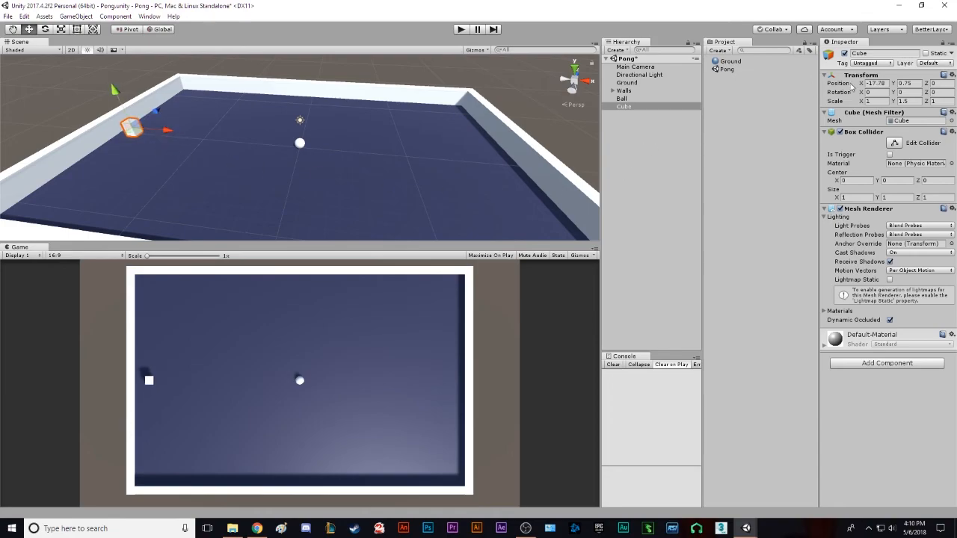
click(885, 83)
text(-18)
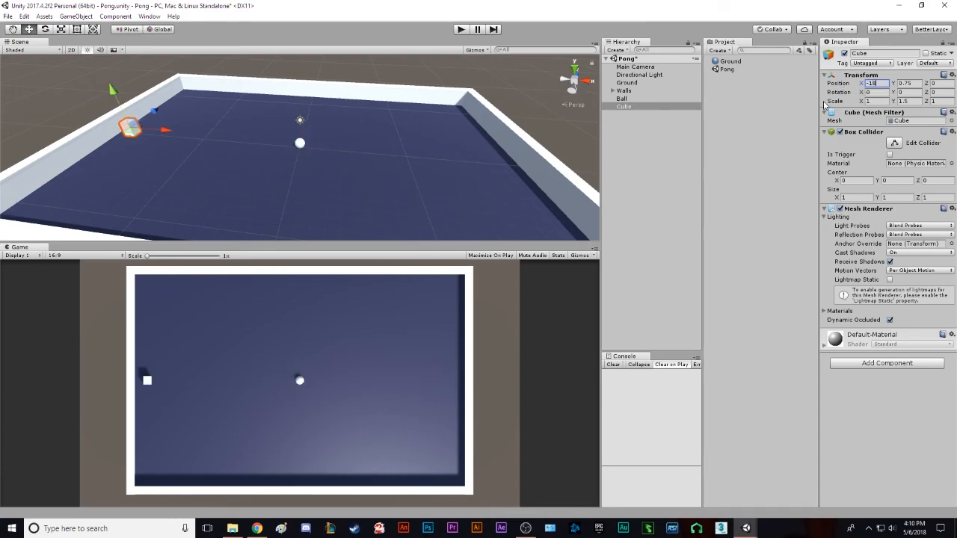
Step: Duplicate the paddle cube and place the copy at X position 18, near the opposite short wall
click(627, 107)
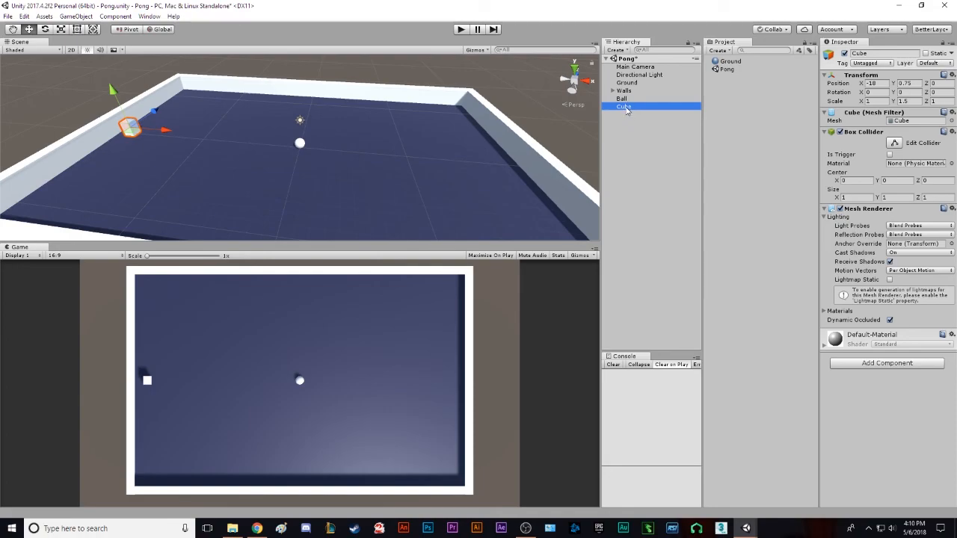
key(ctrl+d)
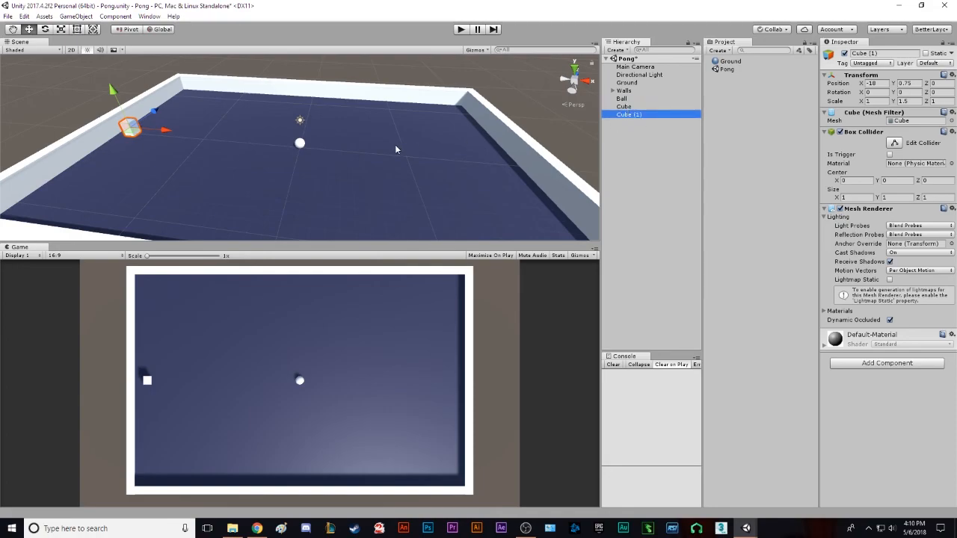
click(871, 83)
text(18)
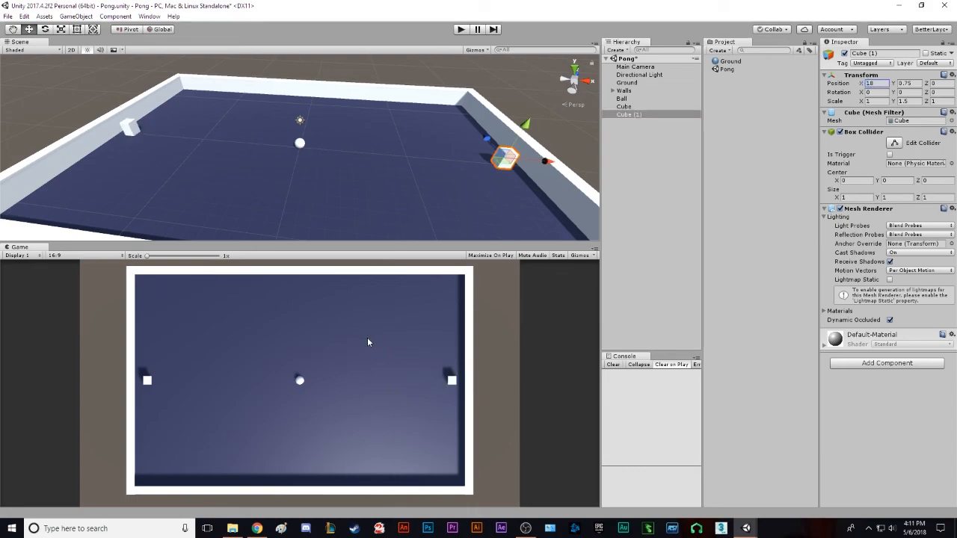
Step: Select both paddle cubes and stretch them together to a Z scale of 5.5
shift+click(131, 127)
alt+drag(463, 169, 494, 91)
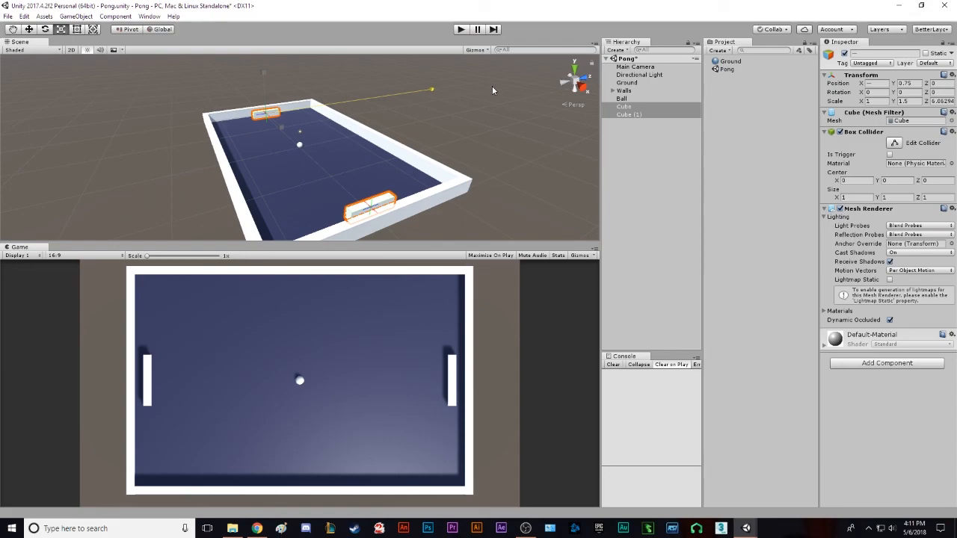
drag(492, 87, 461, 92)
click(941, 101)
text(5)
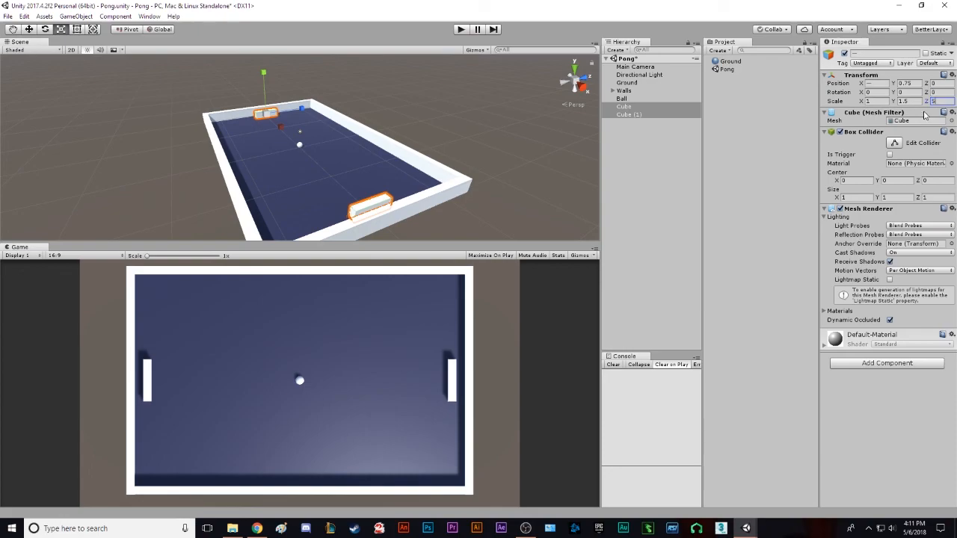
text(.5)
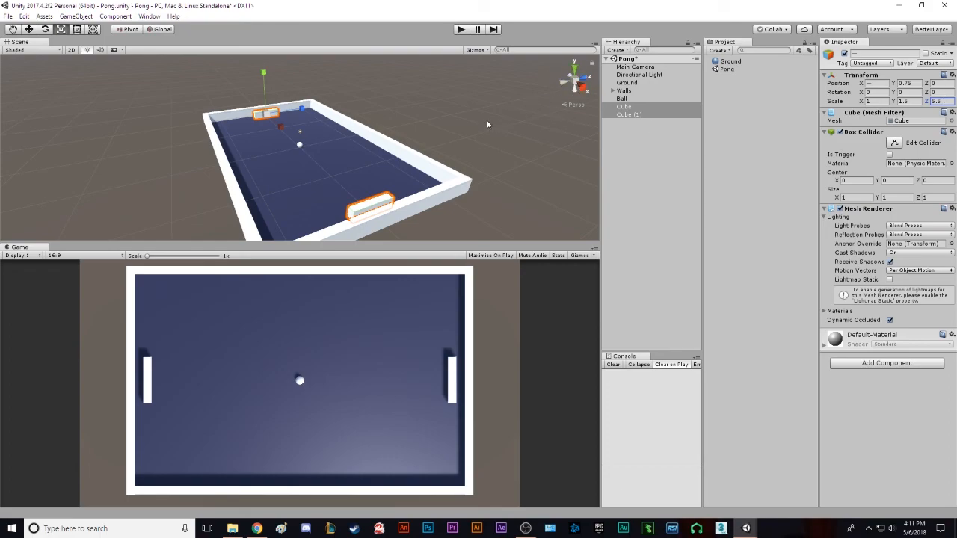
alt+drag(482, 133, 587, 89)
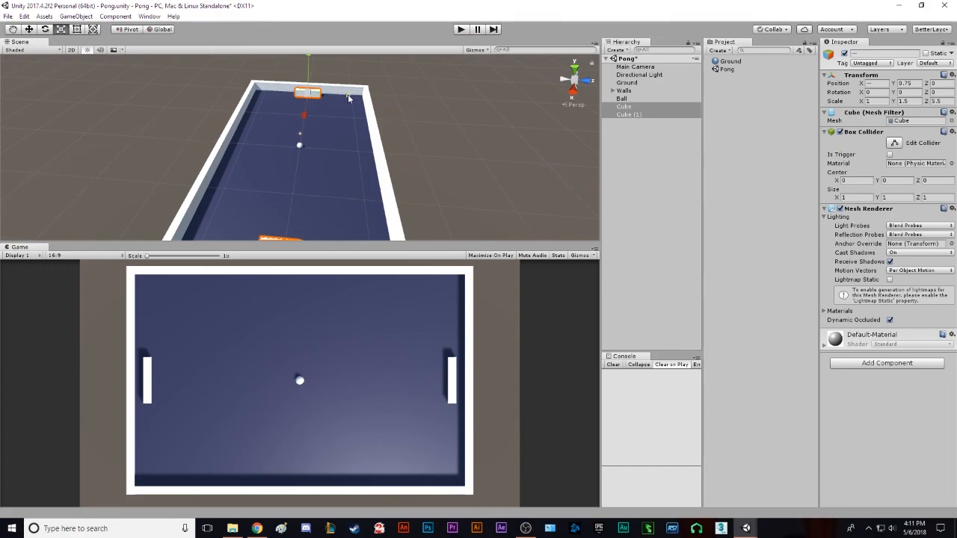
key(alt)
alt+drag(280, 167, 482, 156)
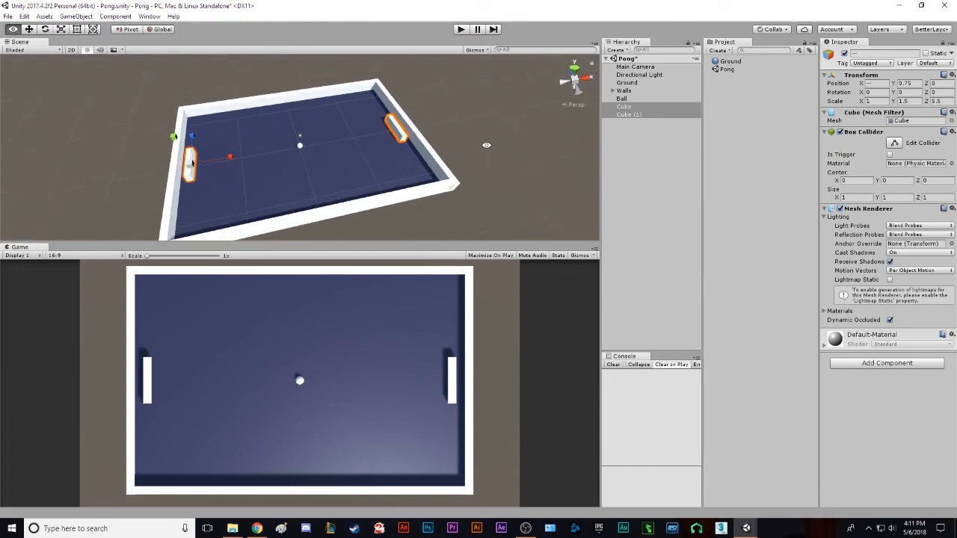